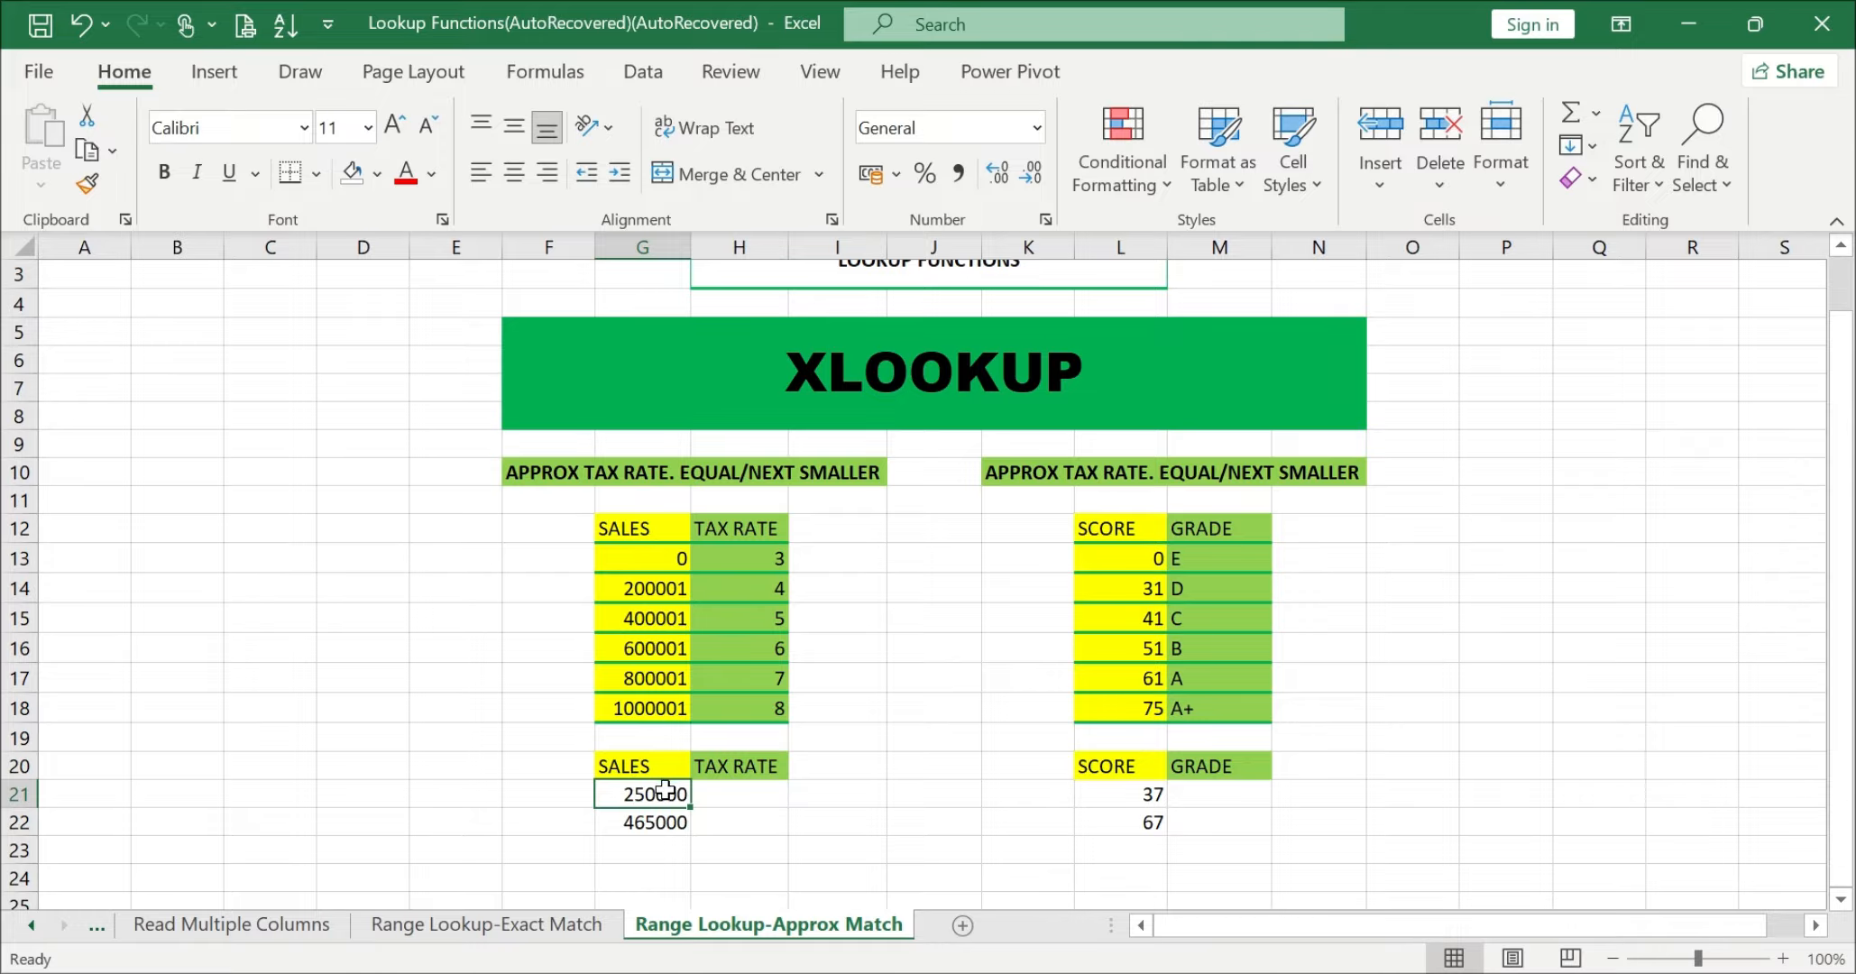
Step: Examine the sales amounts in G21:G22 against the sales thresholds in G13:G18 of the tax rate table
click(645, 822)
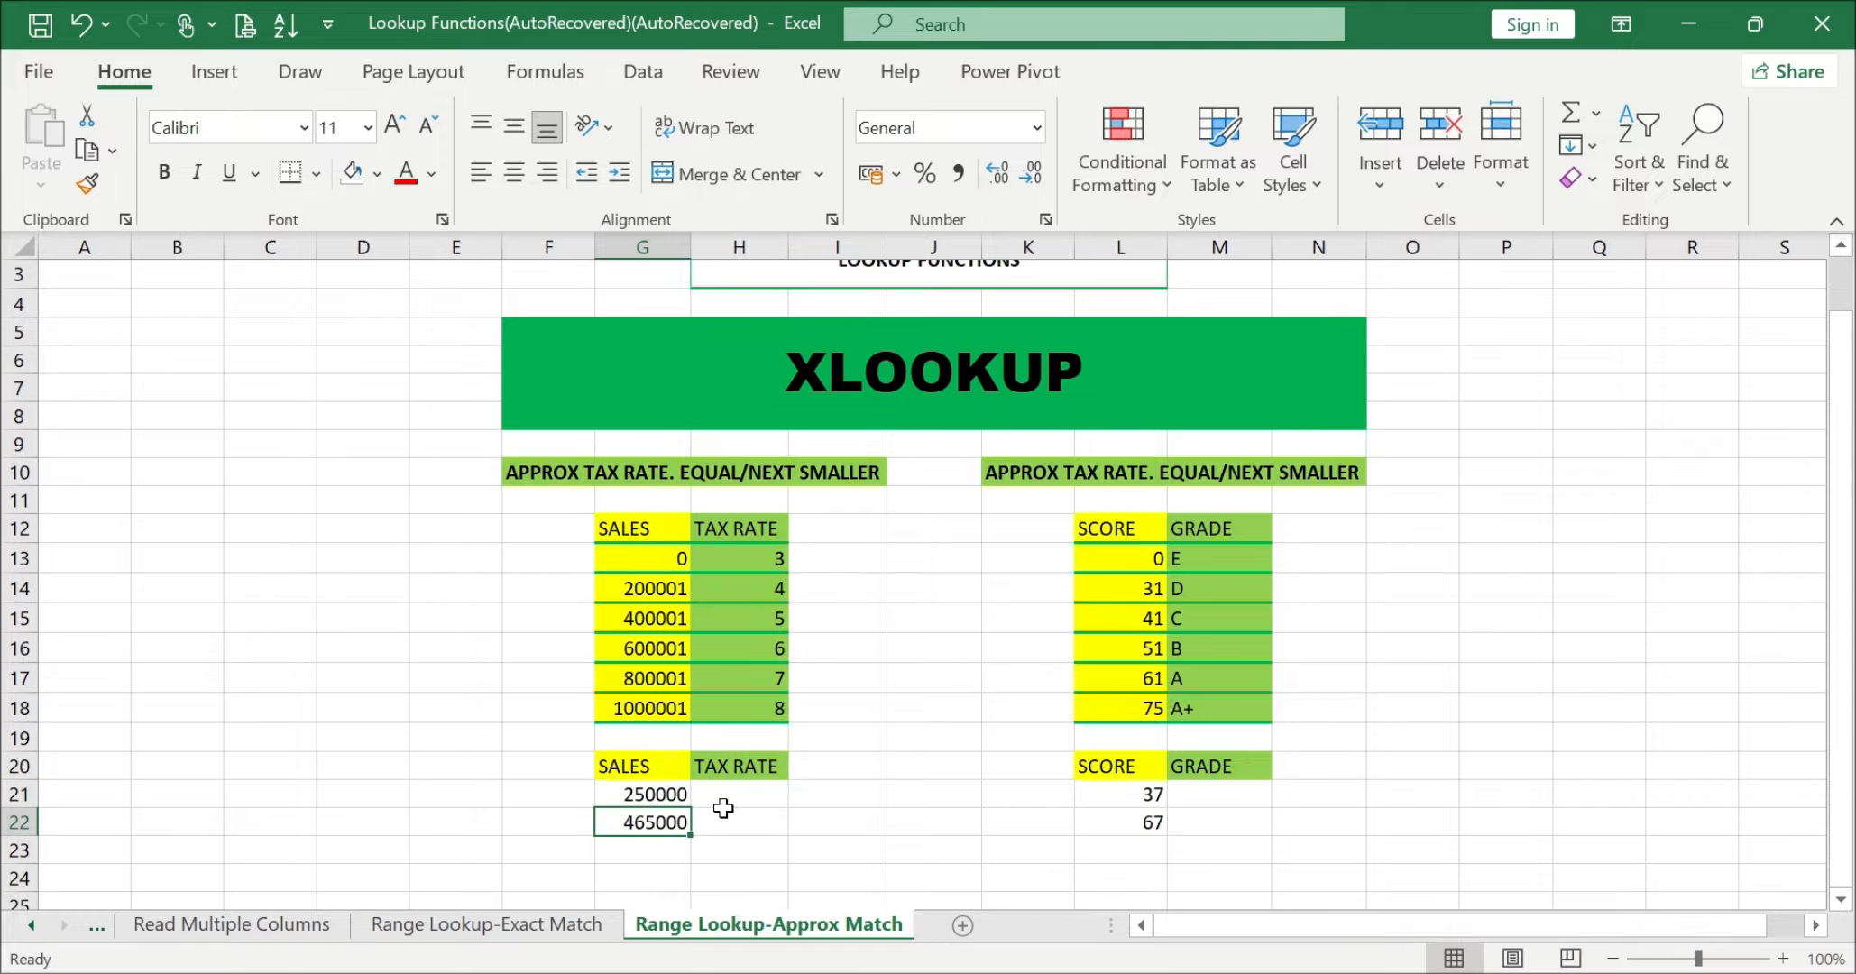
click(661, 793)
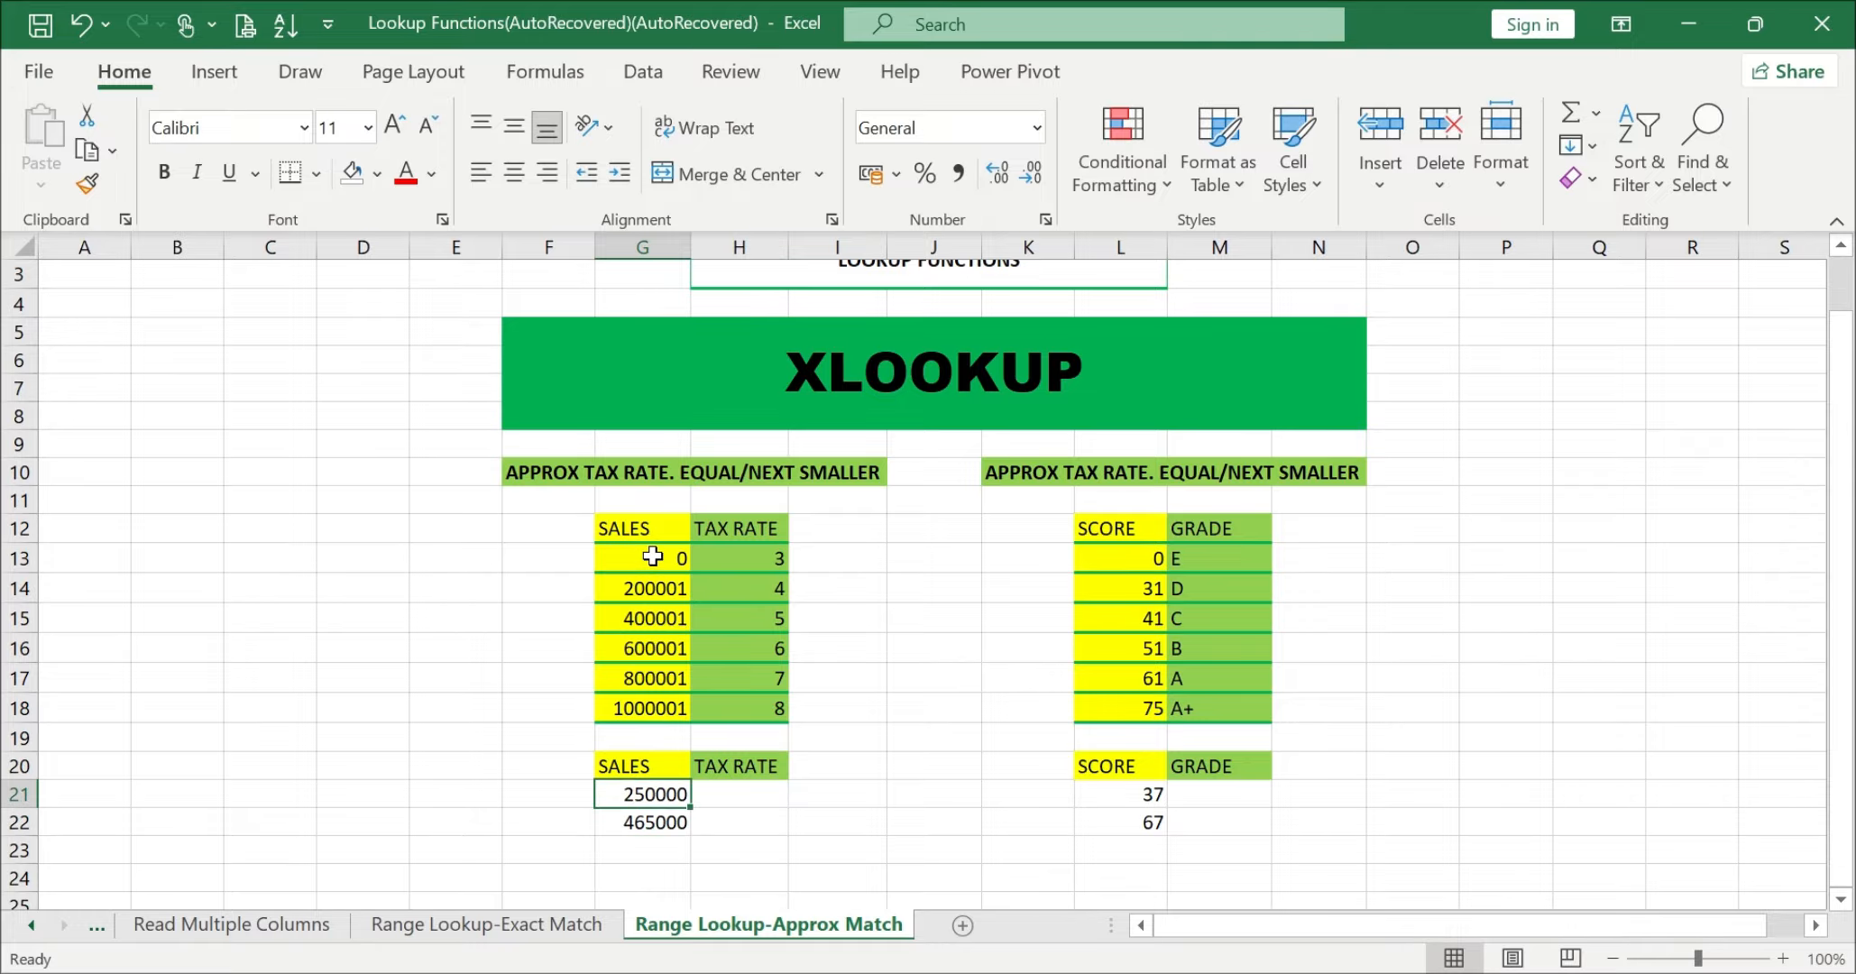
drag(658, 558, 643, 713)
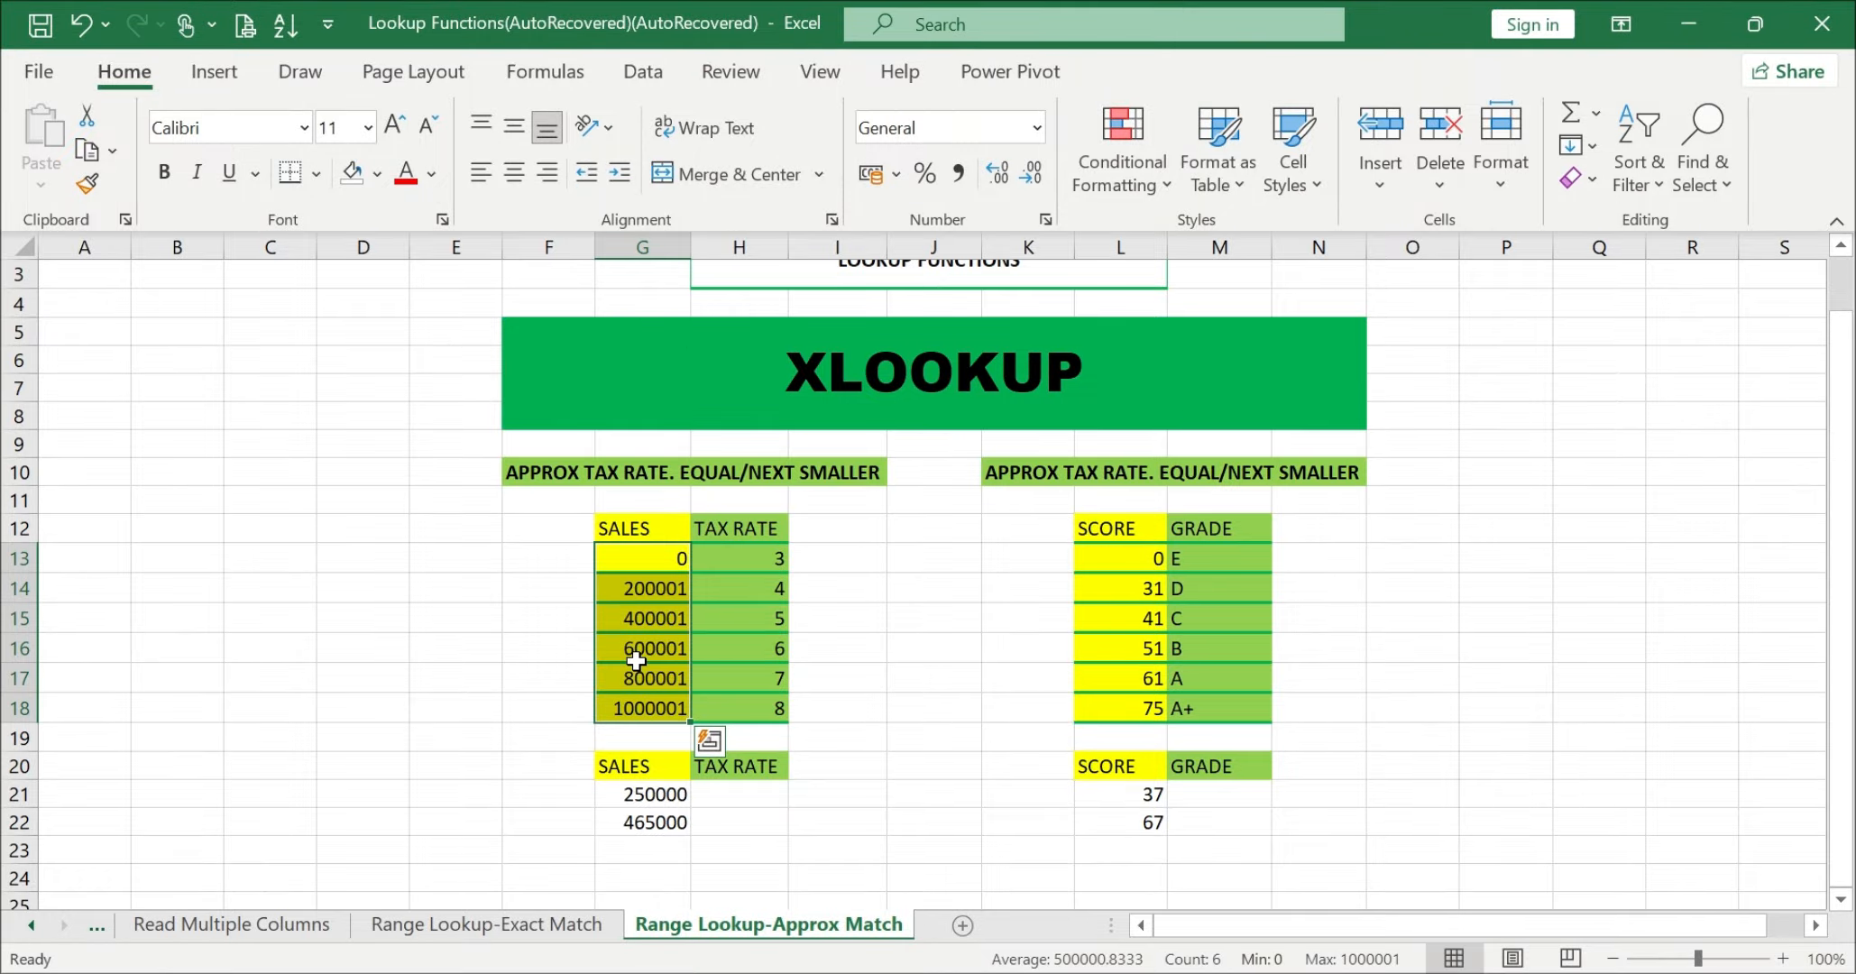
click(723, 795)
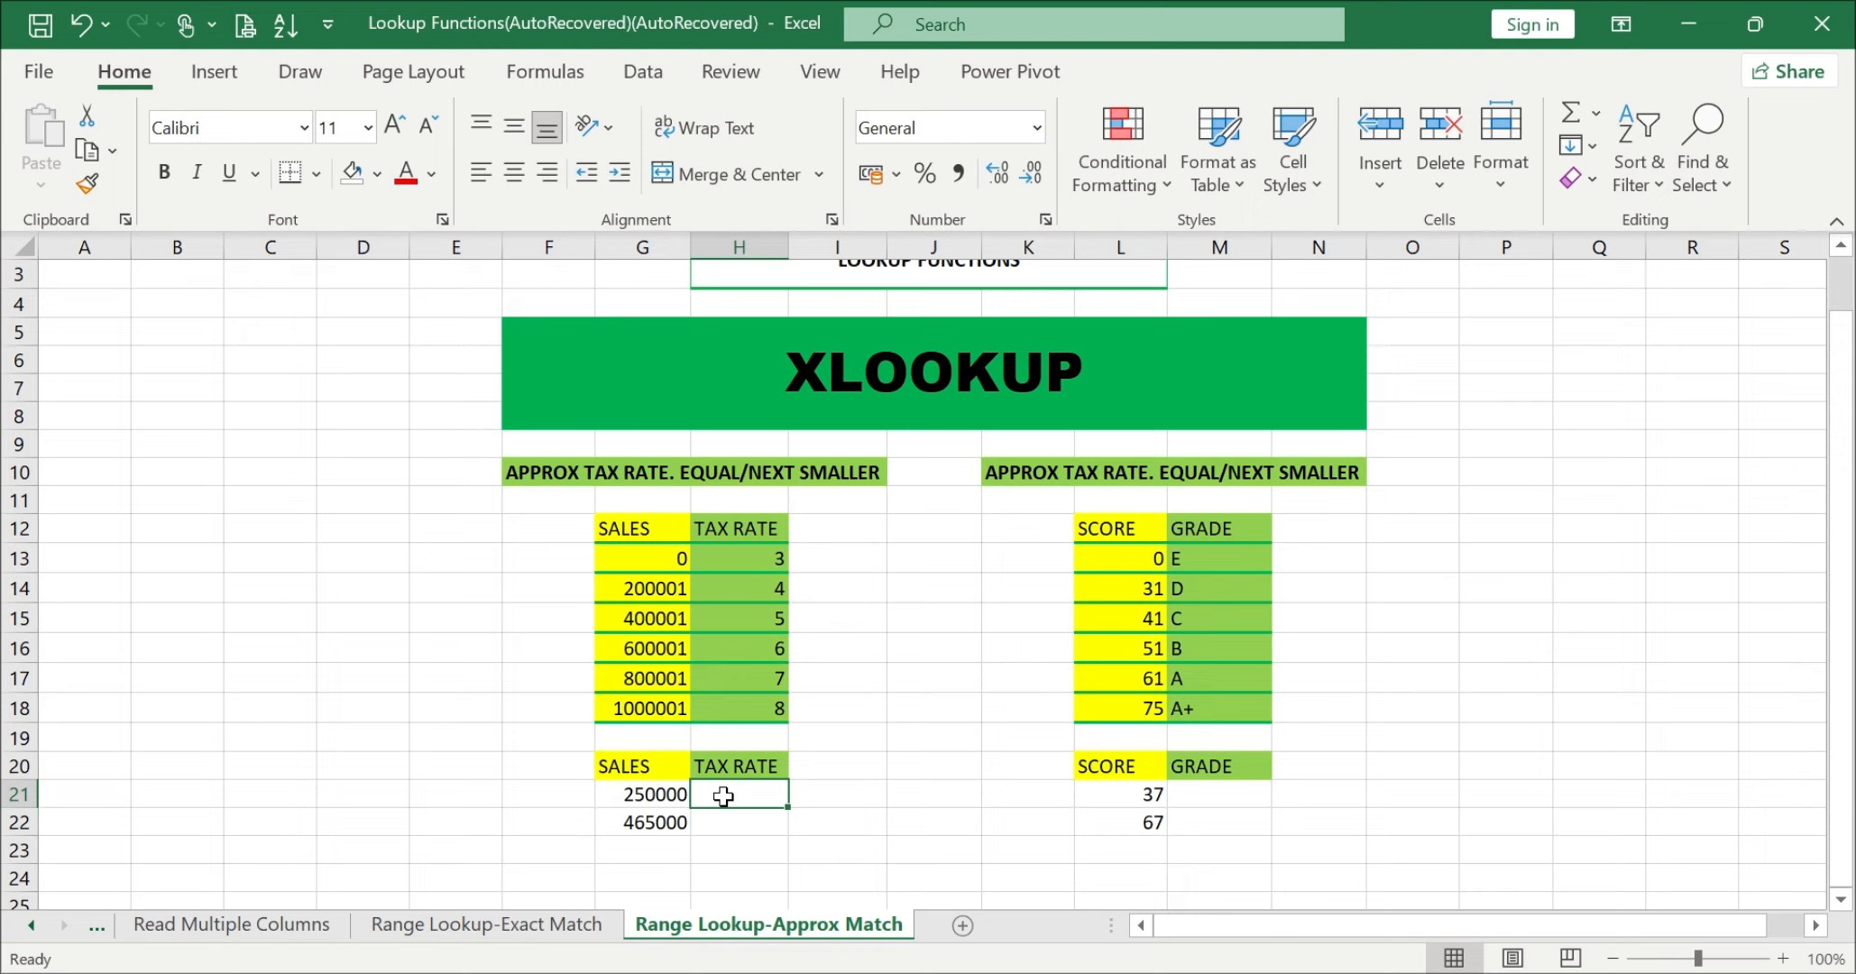
click(642, 794)
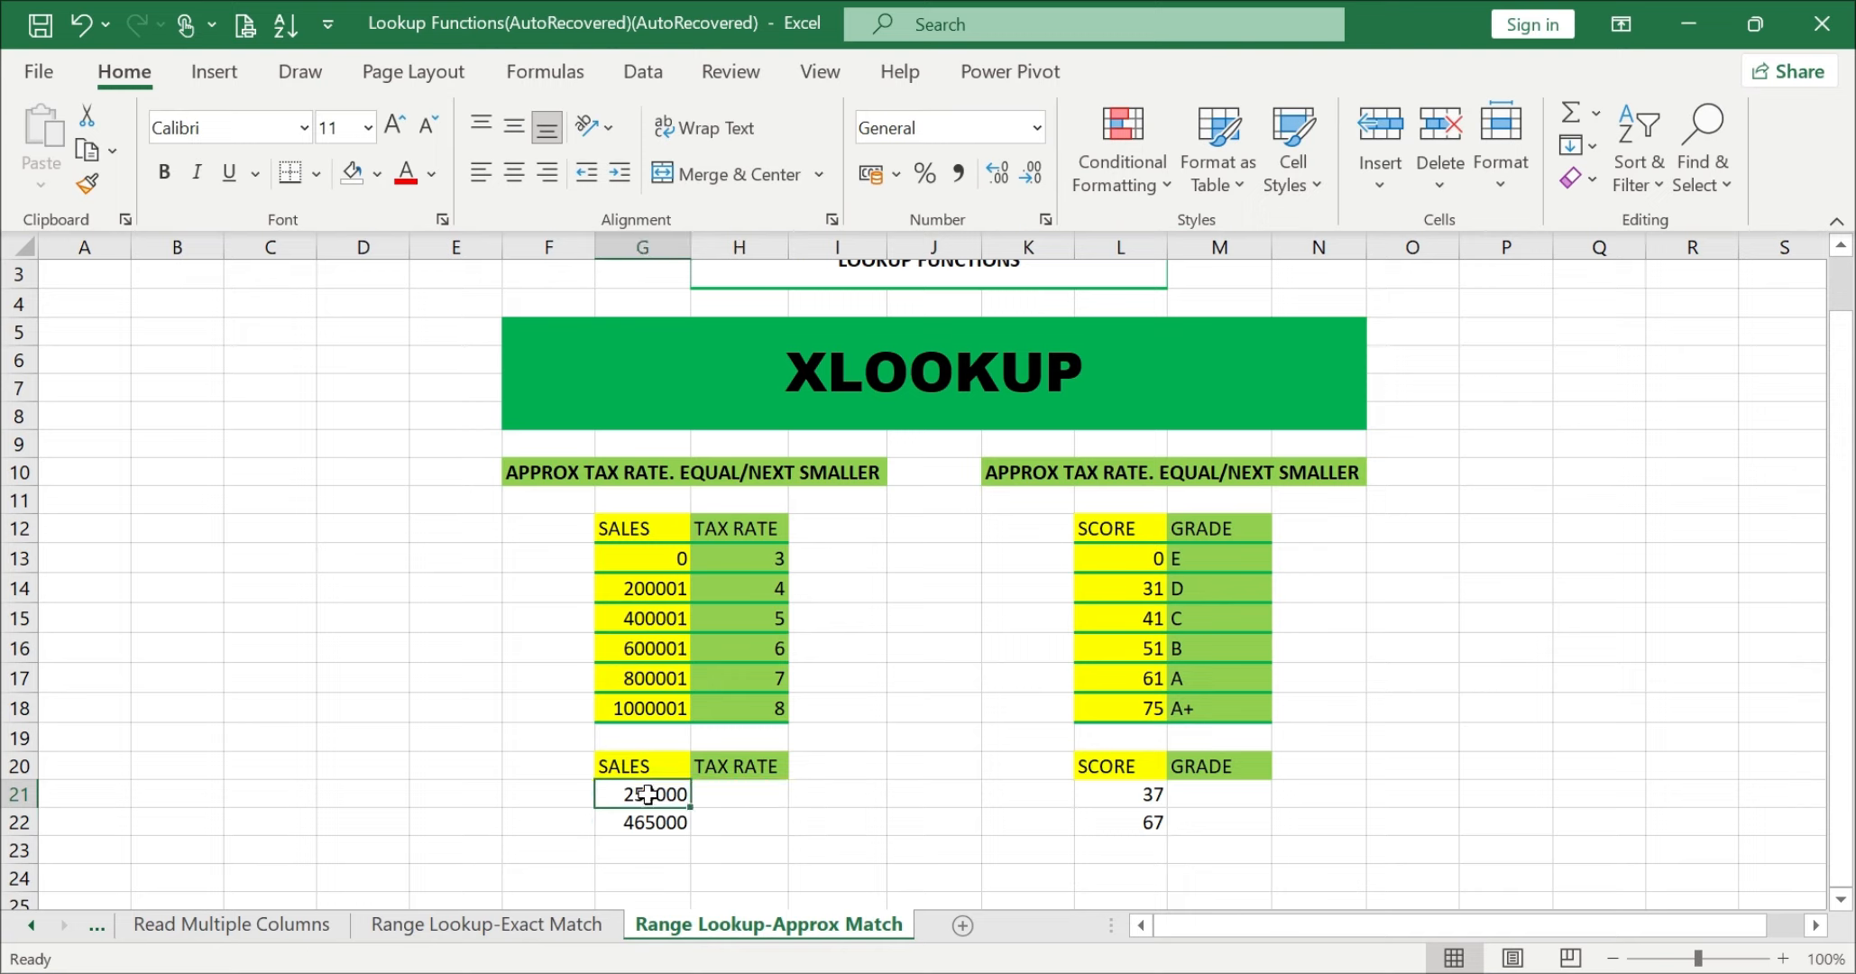
click(609, 592)
click(637, 618)
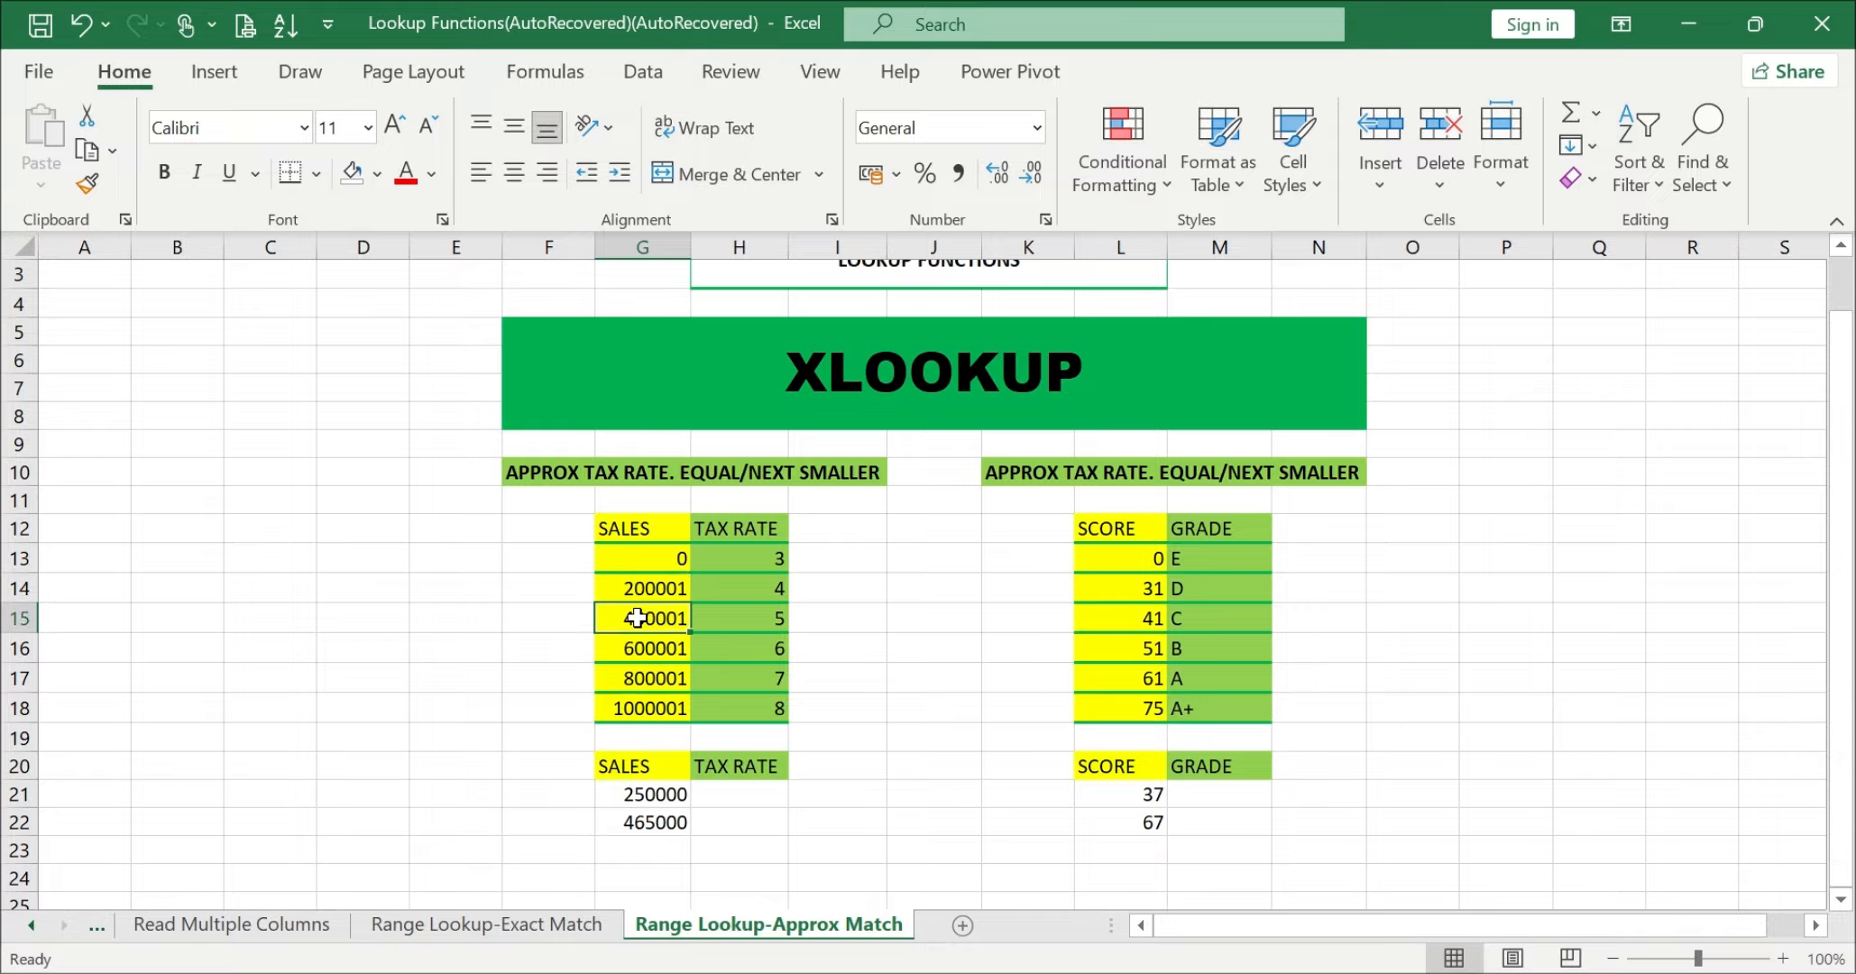
drag(642, 600, 646, 617)
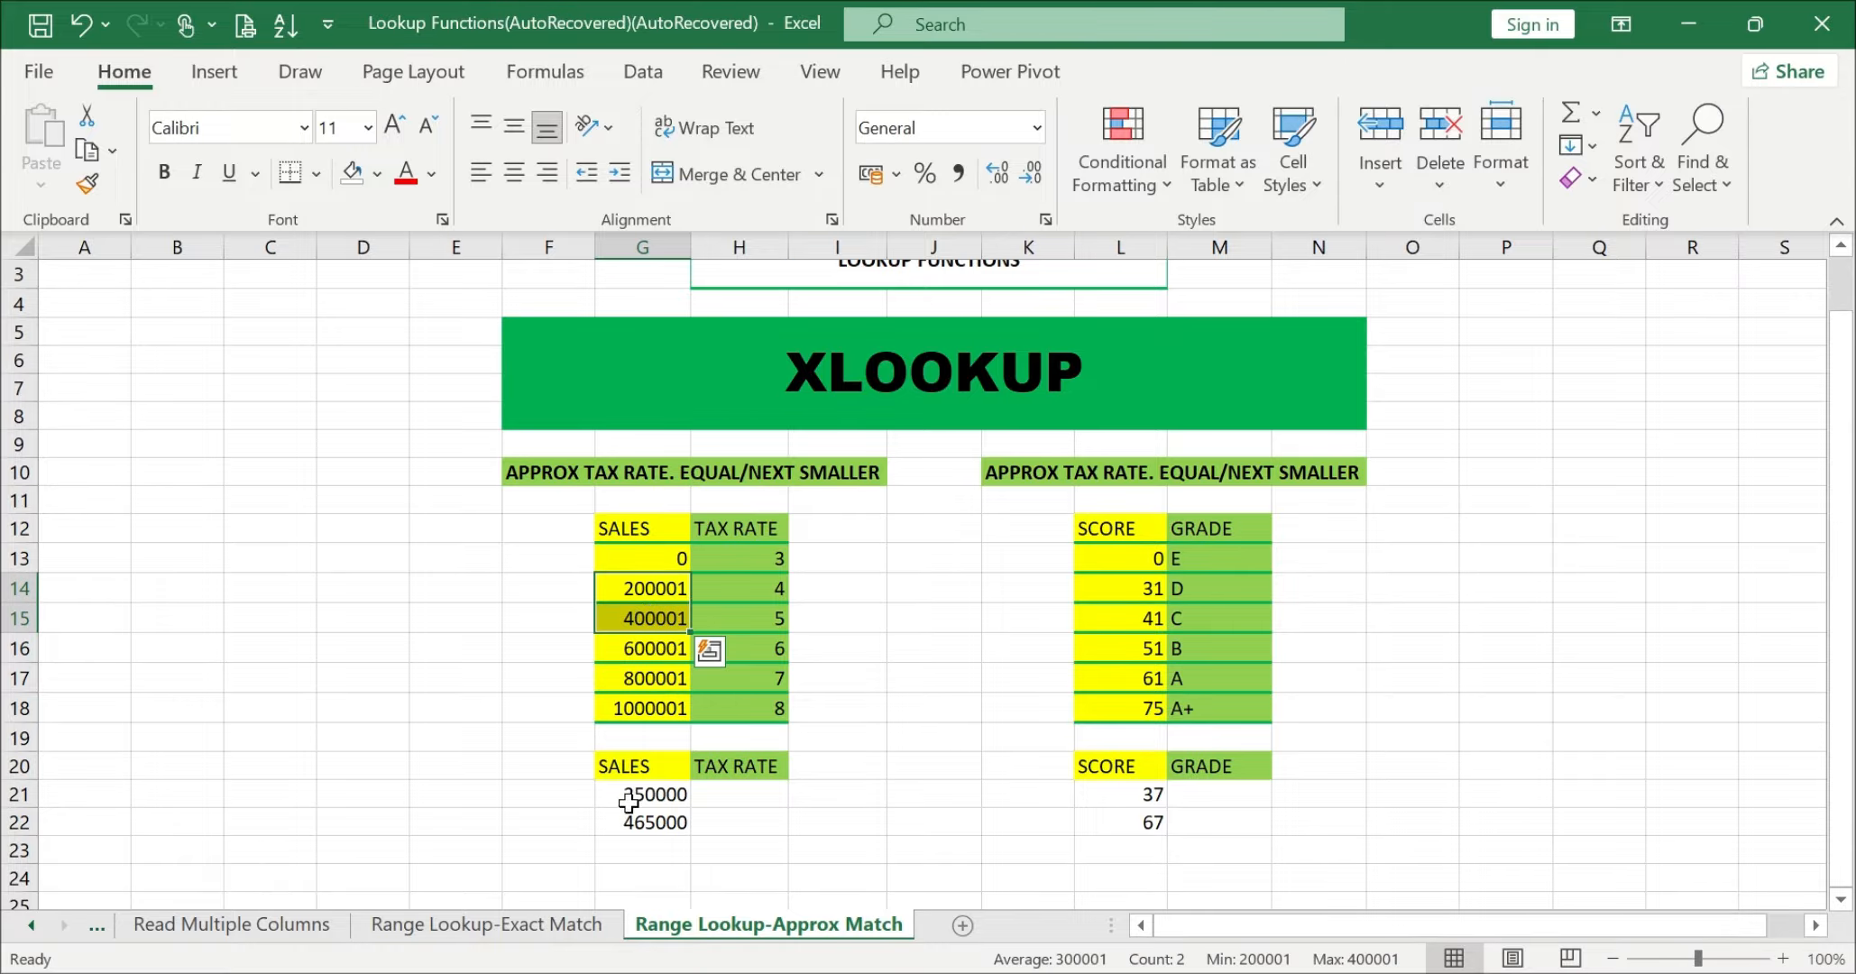
click(623, 586)
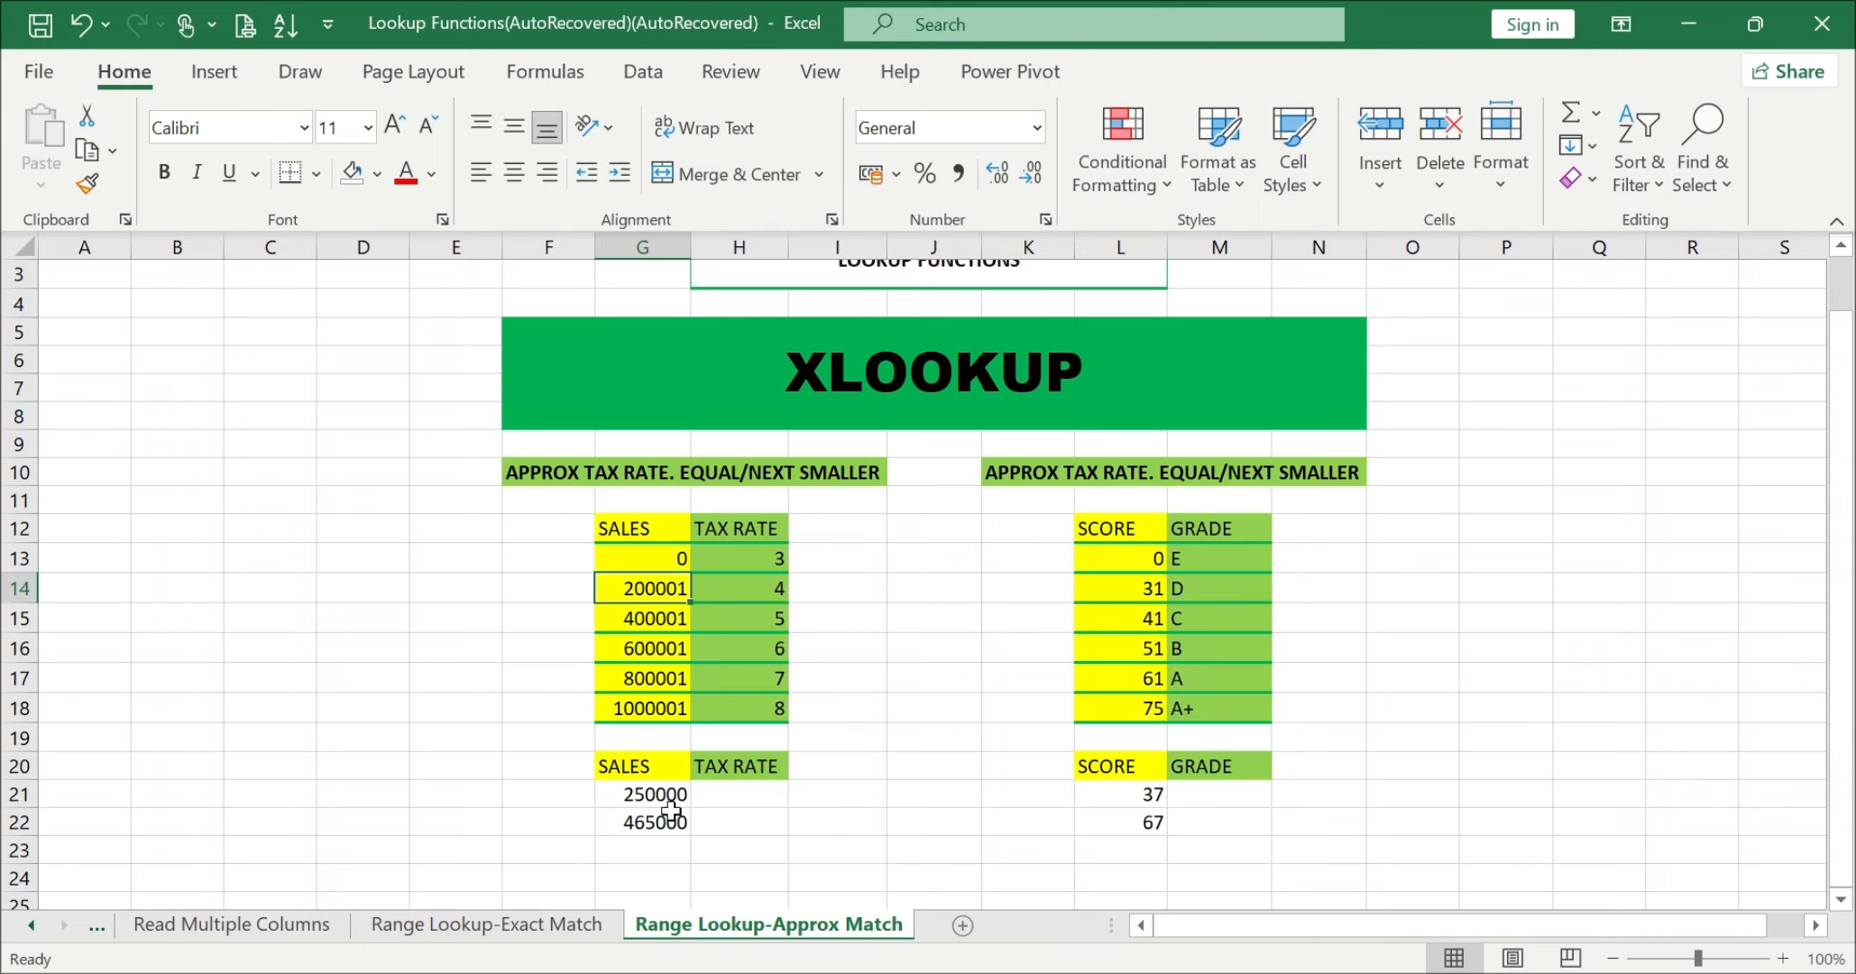
Step: Enter =XLOOKUP(G21,G12:G18,H12:H18,,-1) in H21 to look up the tax rate by exact match or next smaller item
click(734, 791)
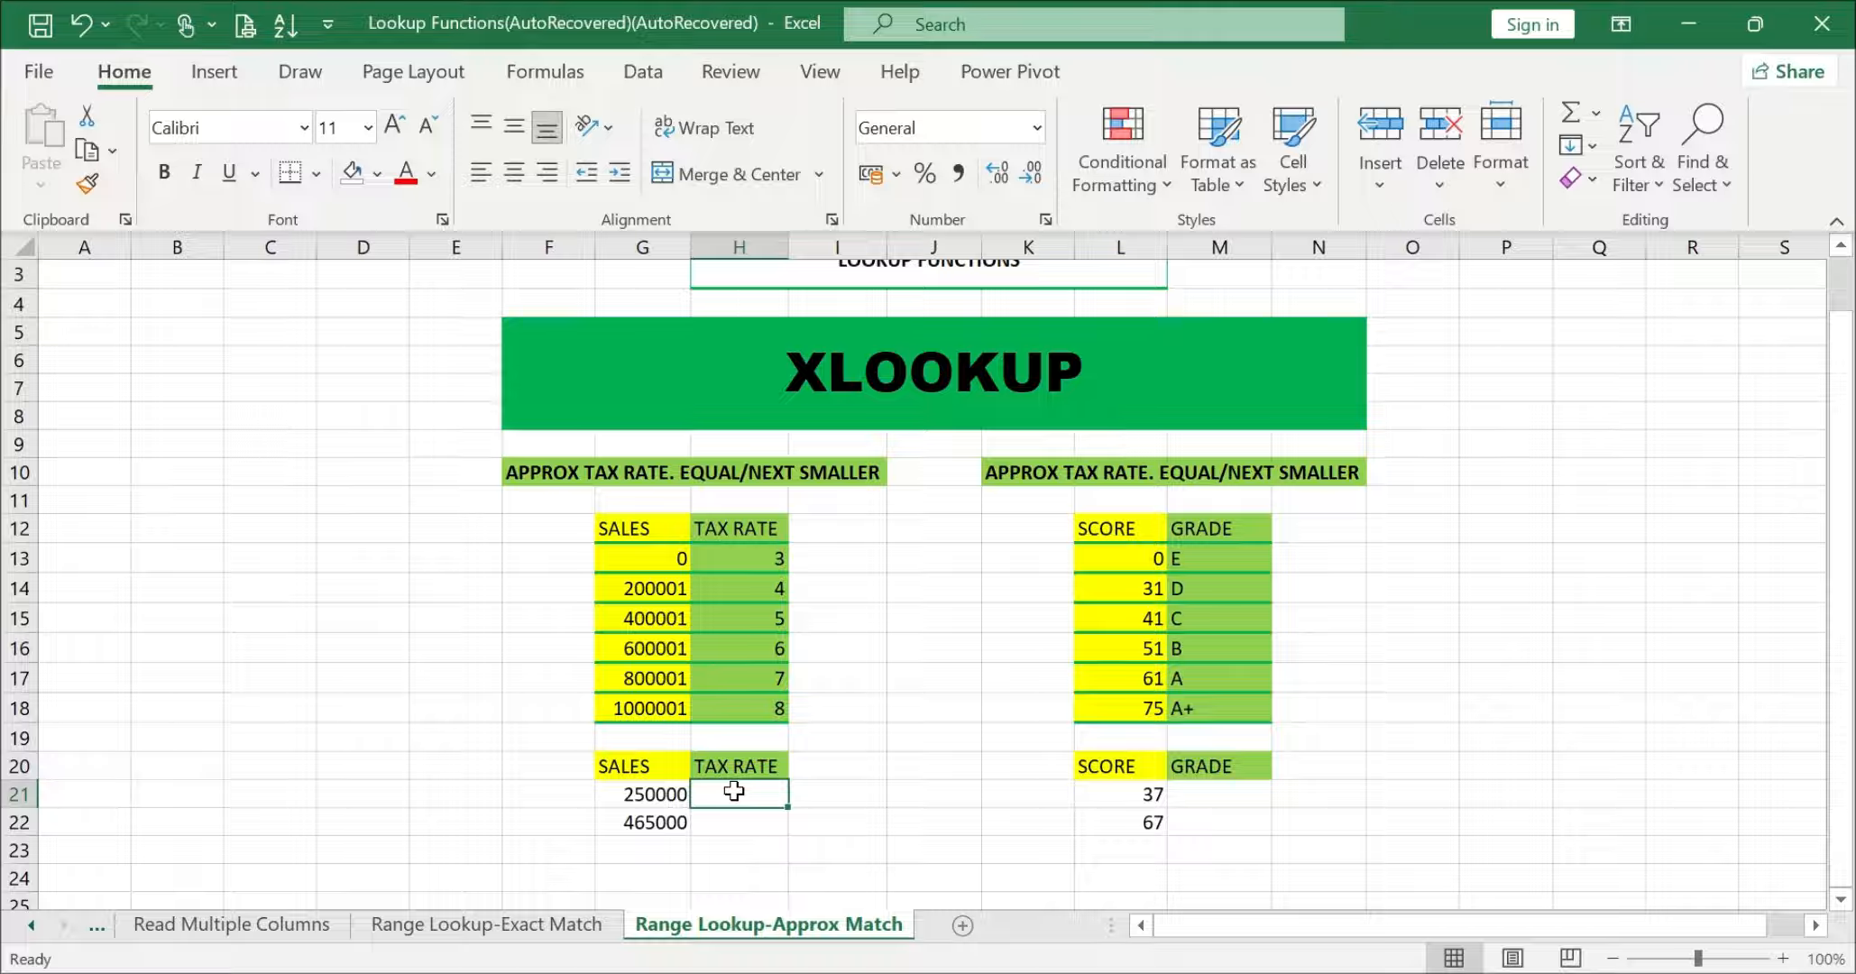
text(=XLOOKU)
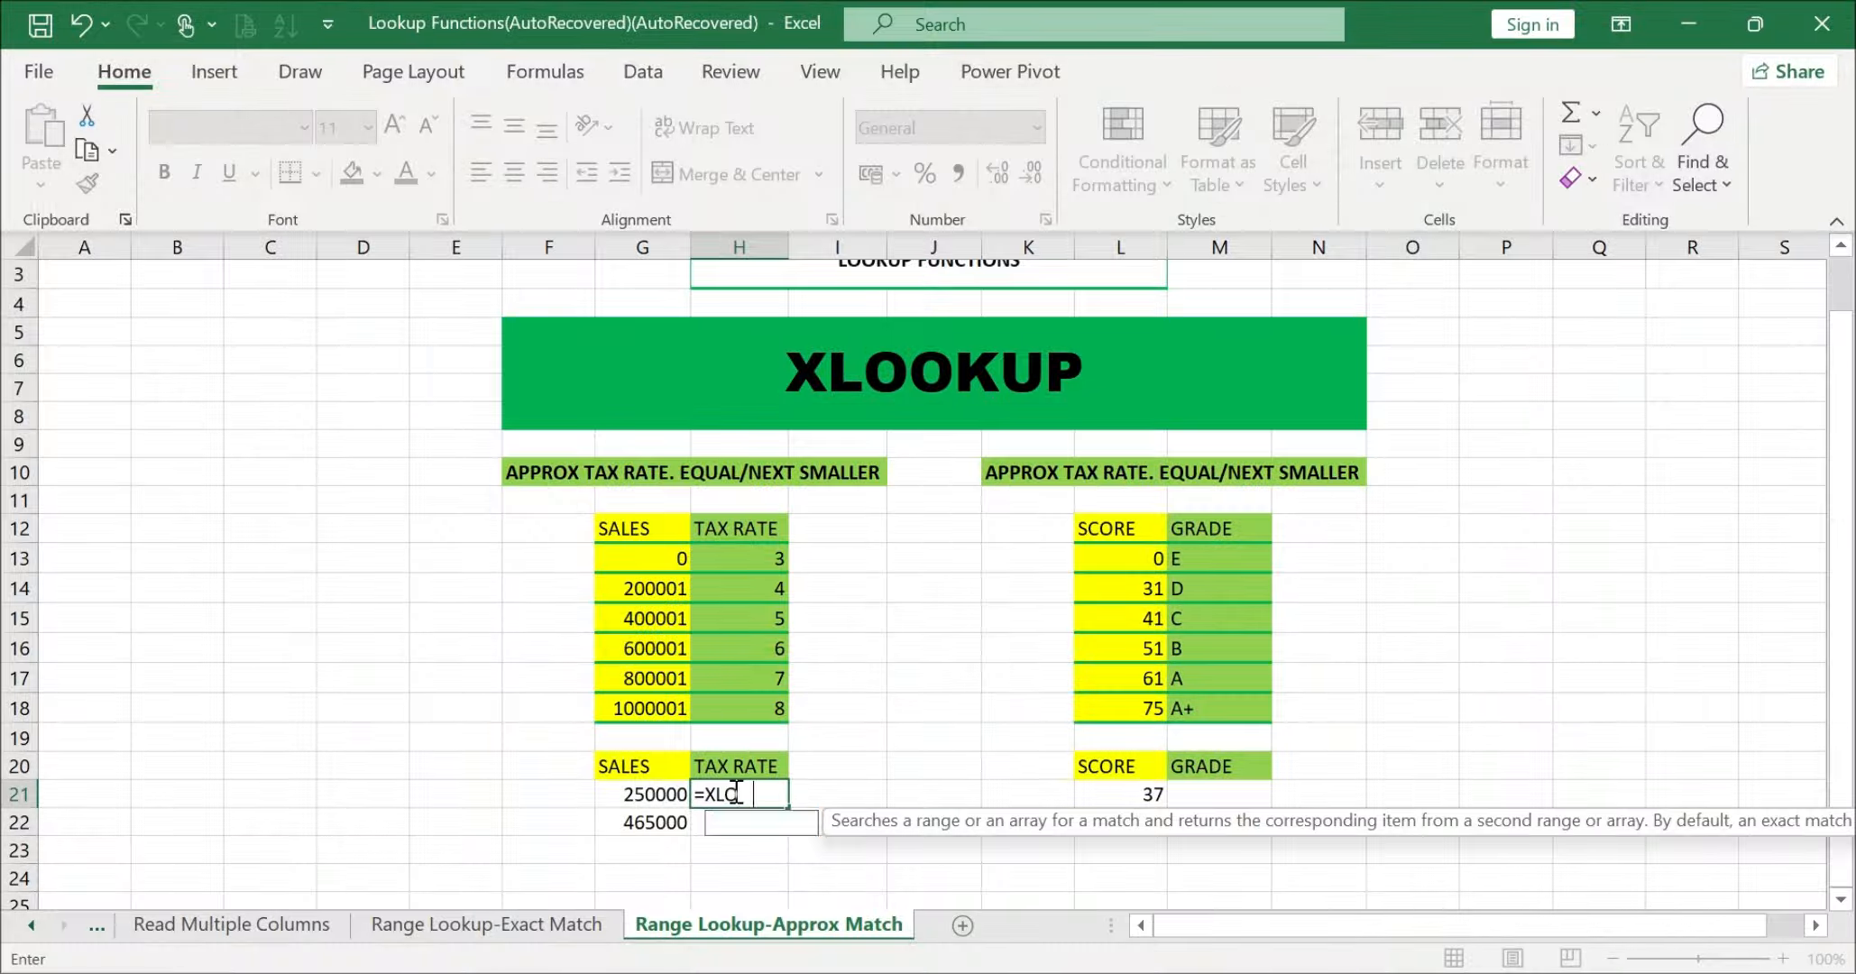
text(P()
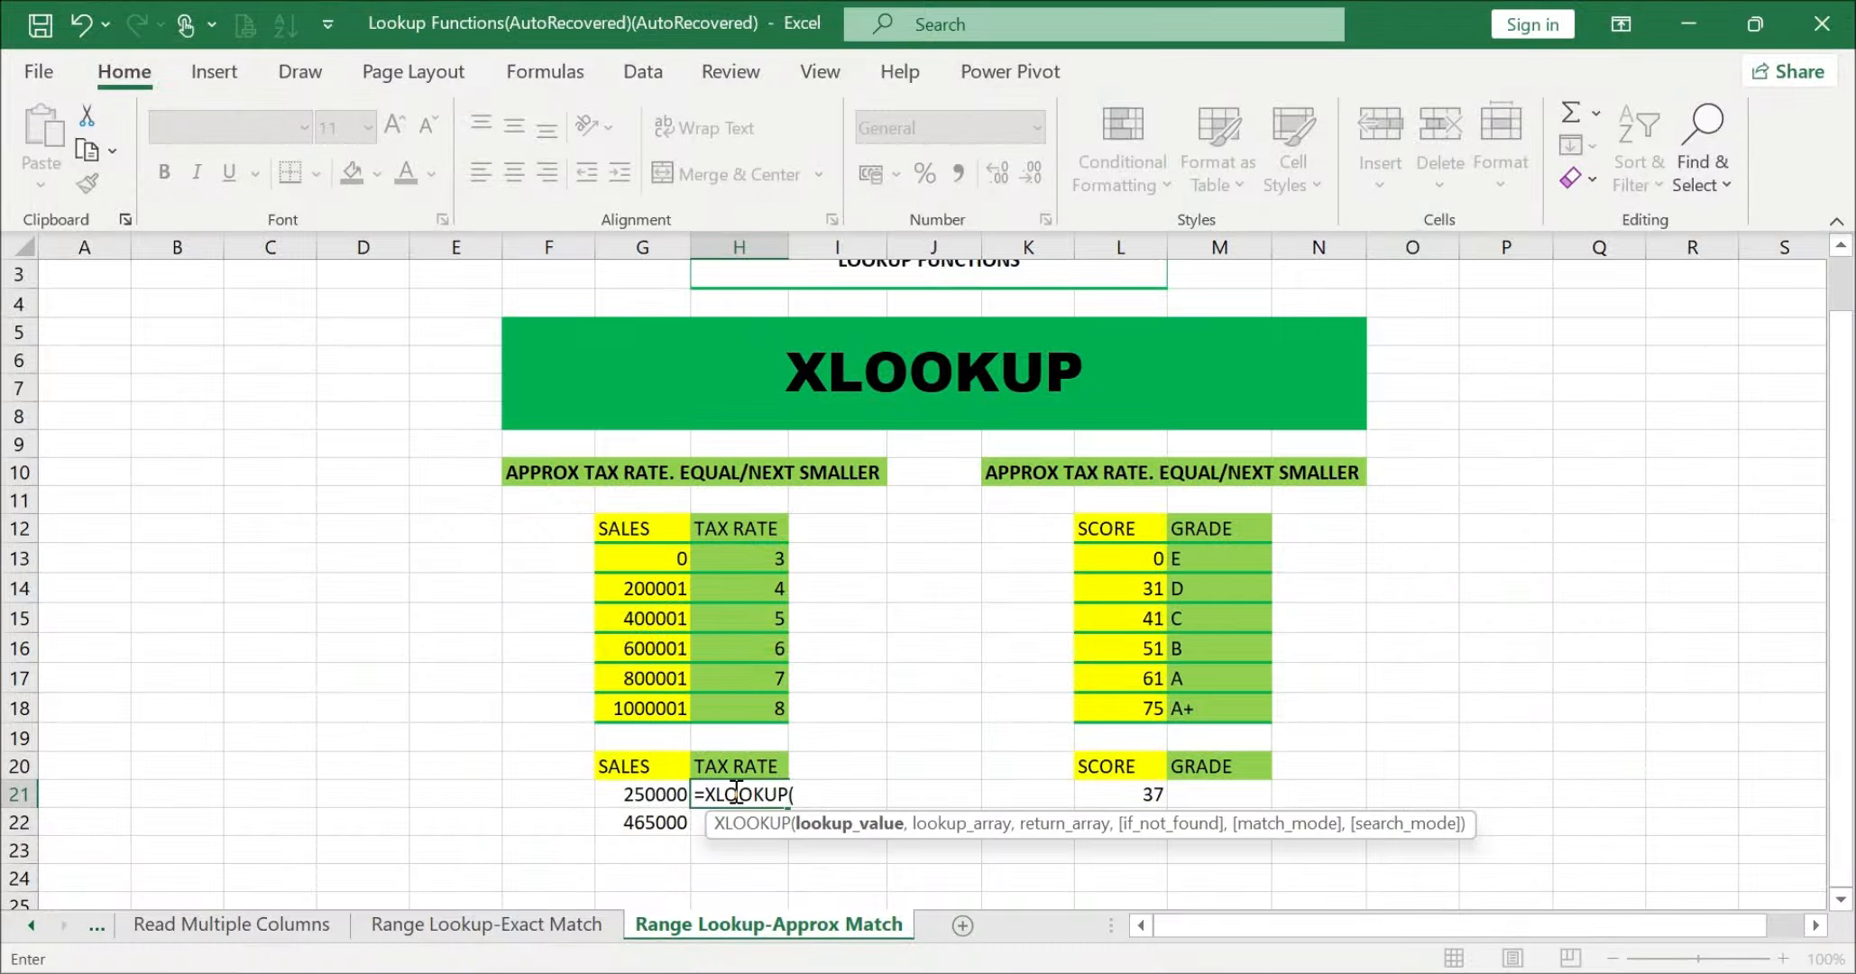
click(646, 794)
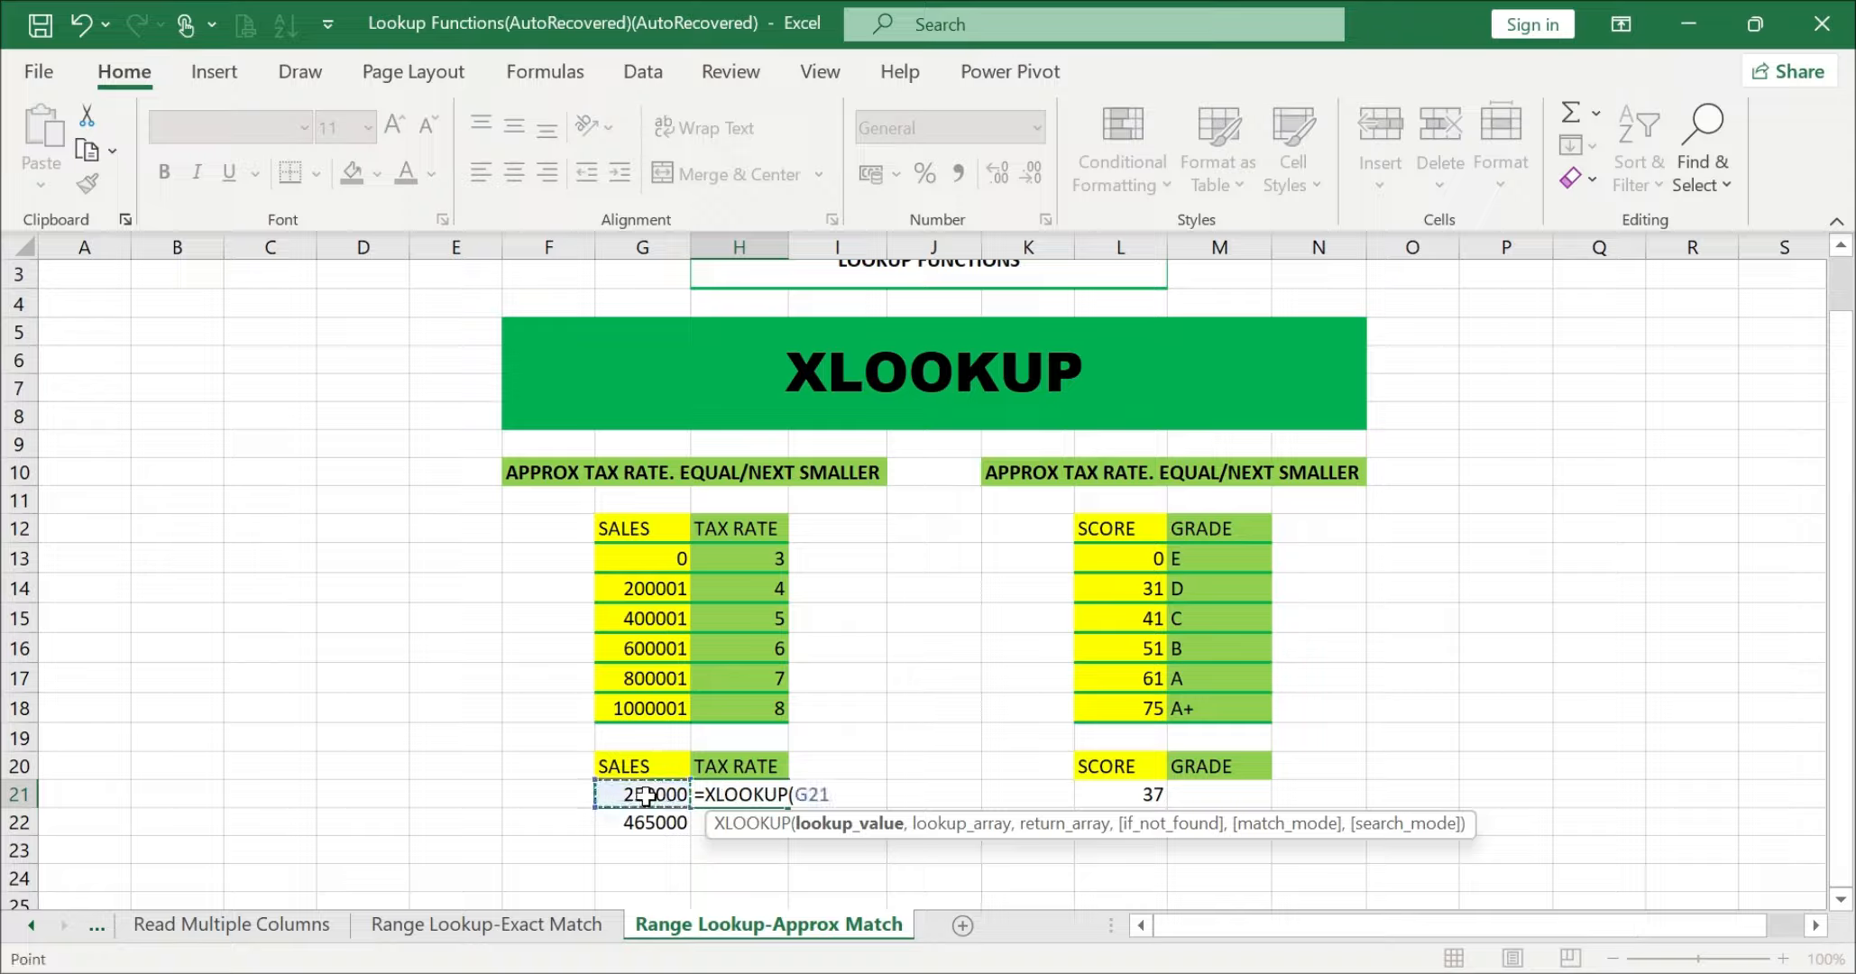
text(,)
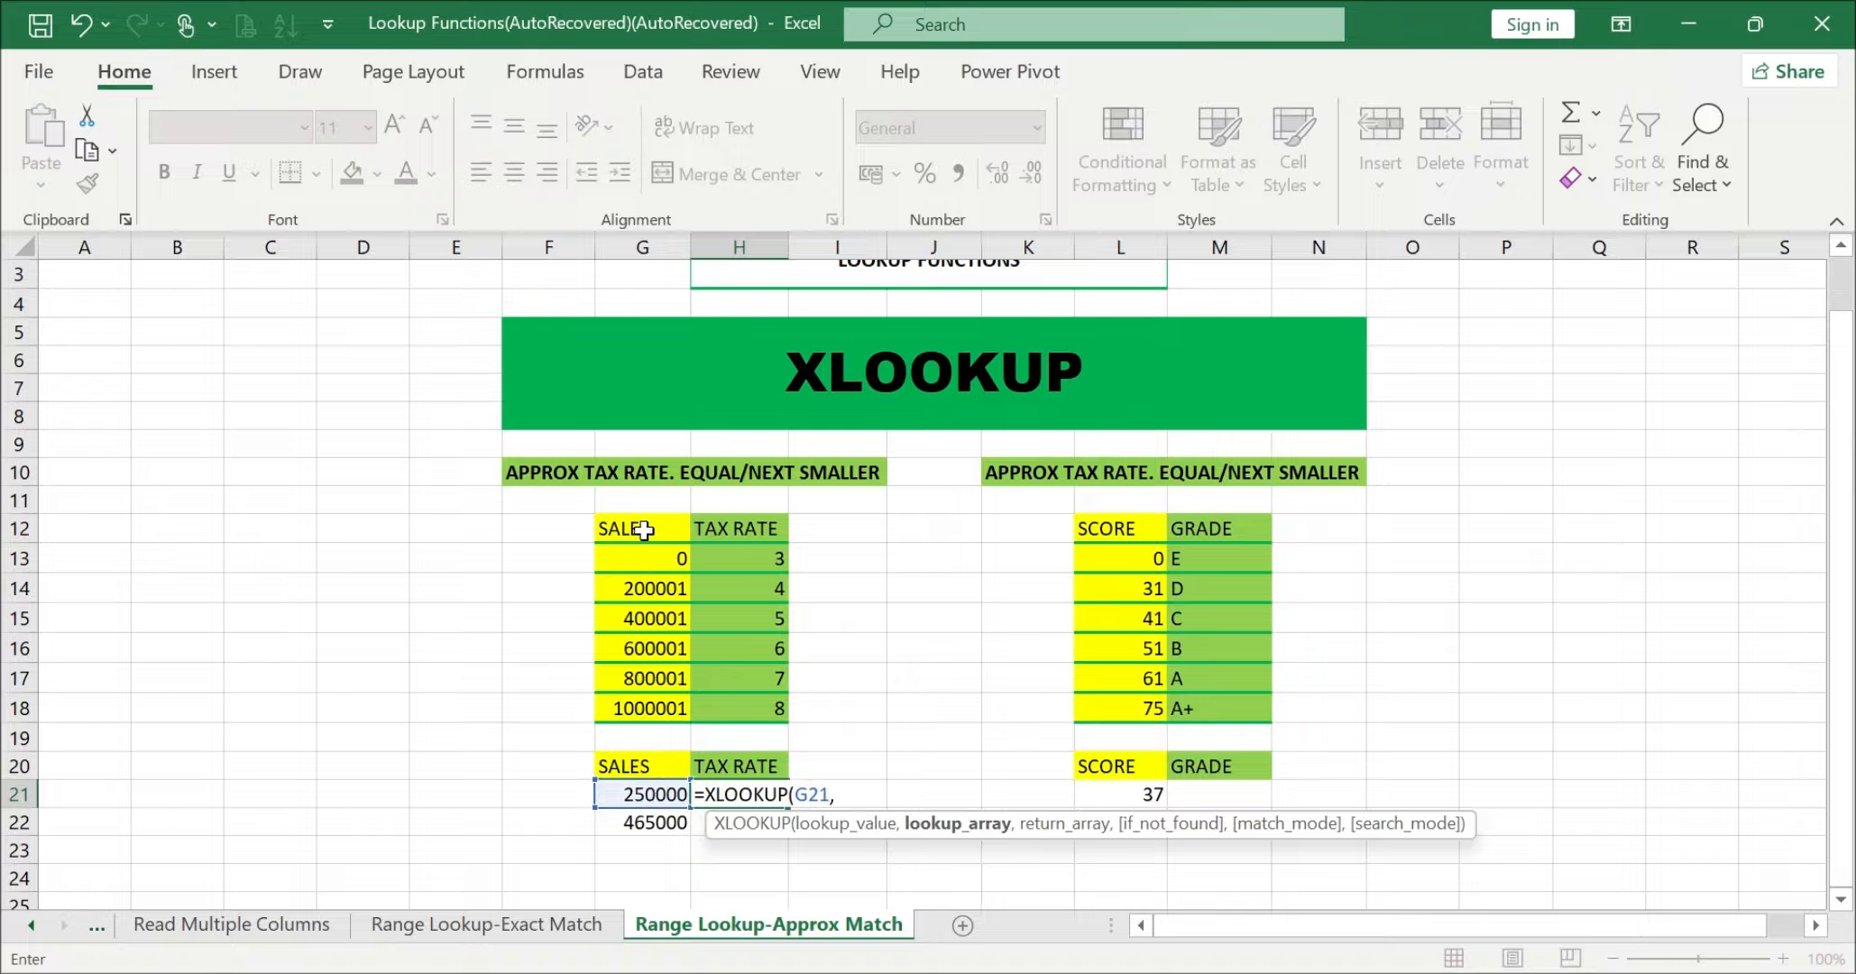
drag(643, 530, 640, 713)
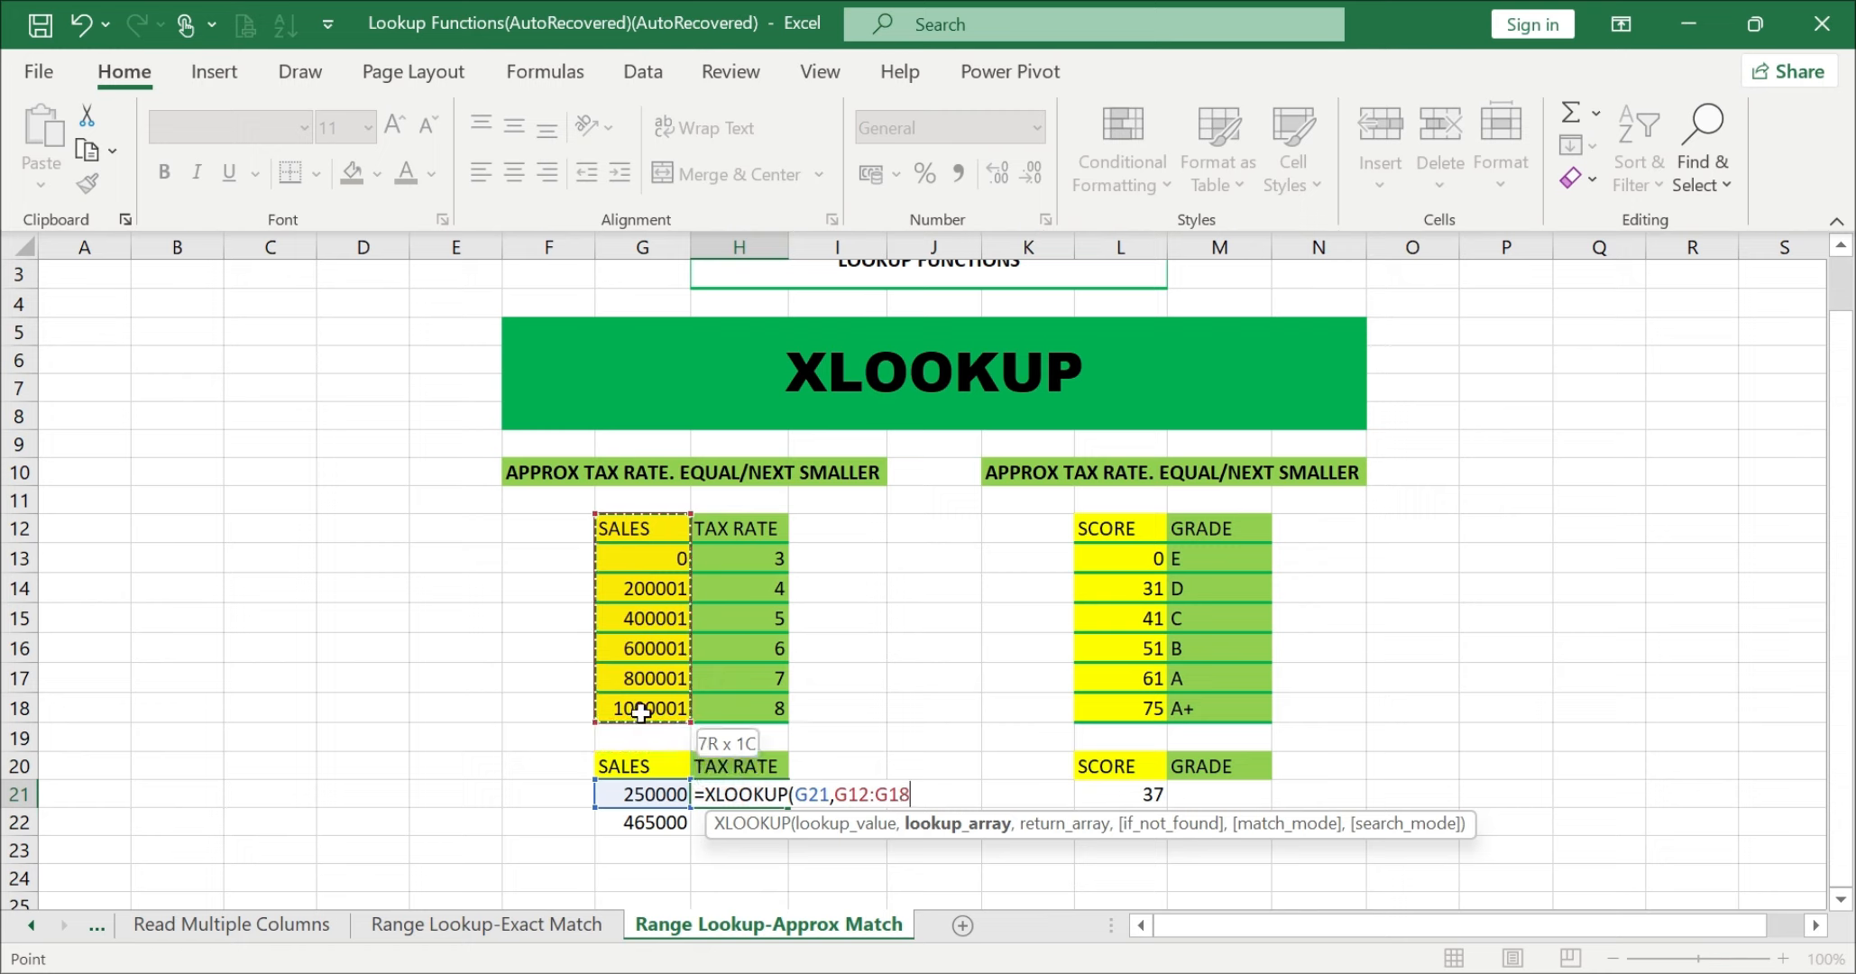
text(,)
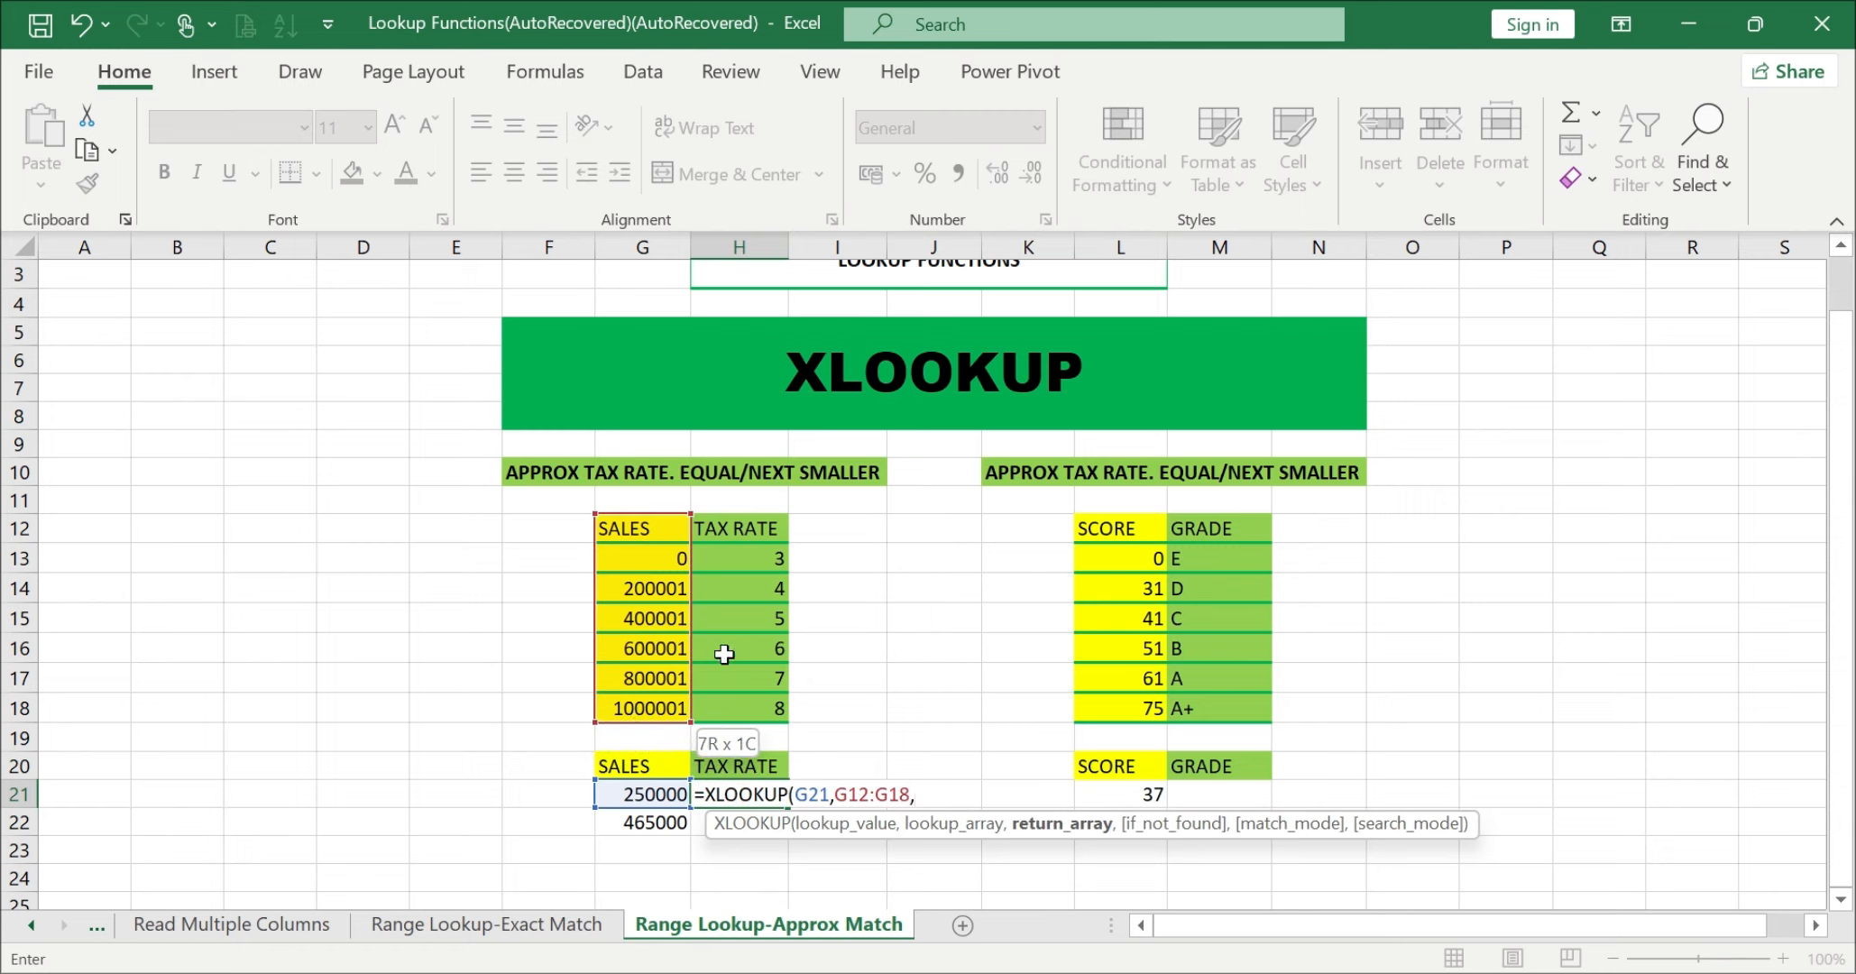
drag(728, 527, 732, 726)
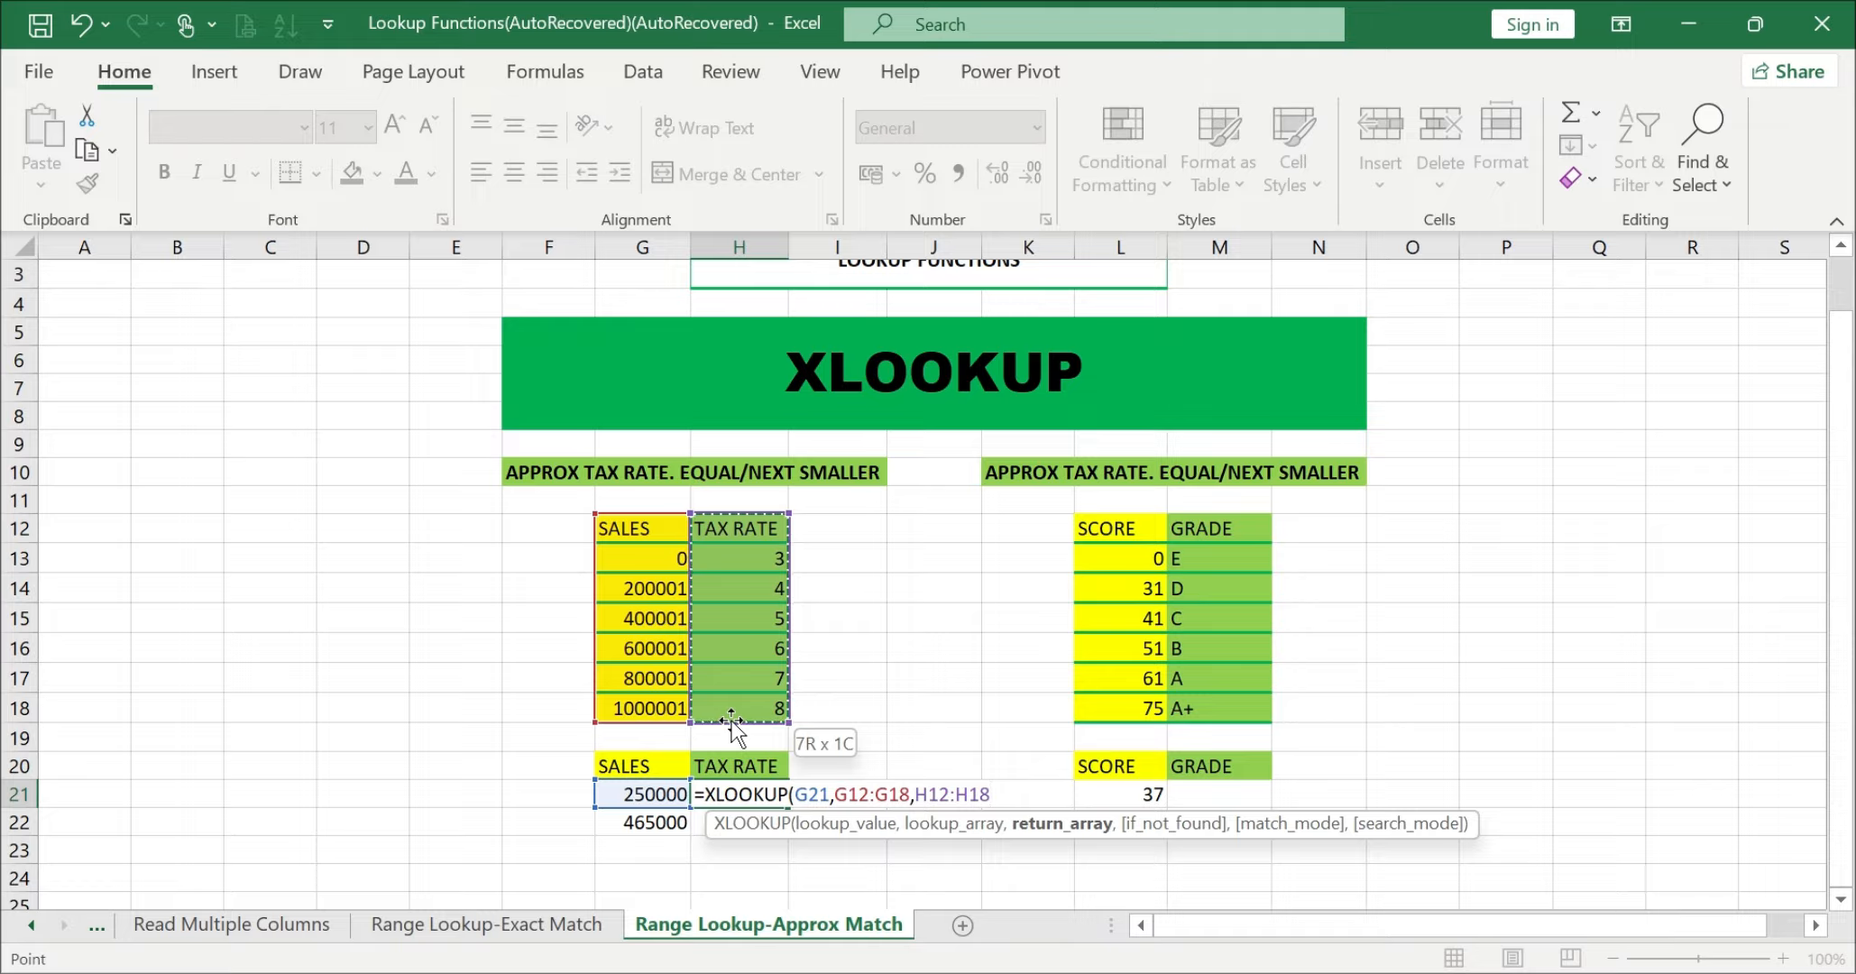
text(,)
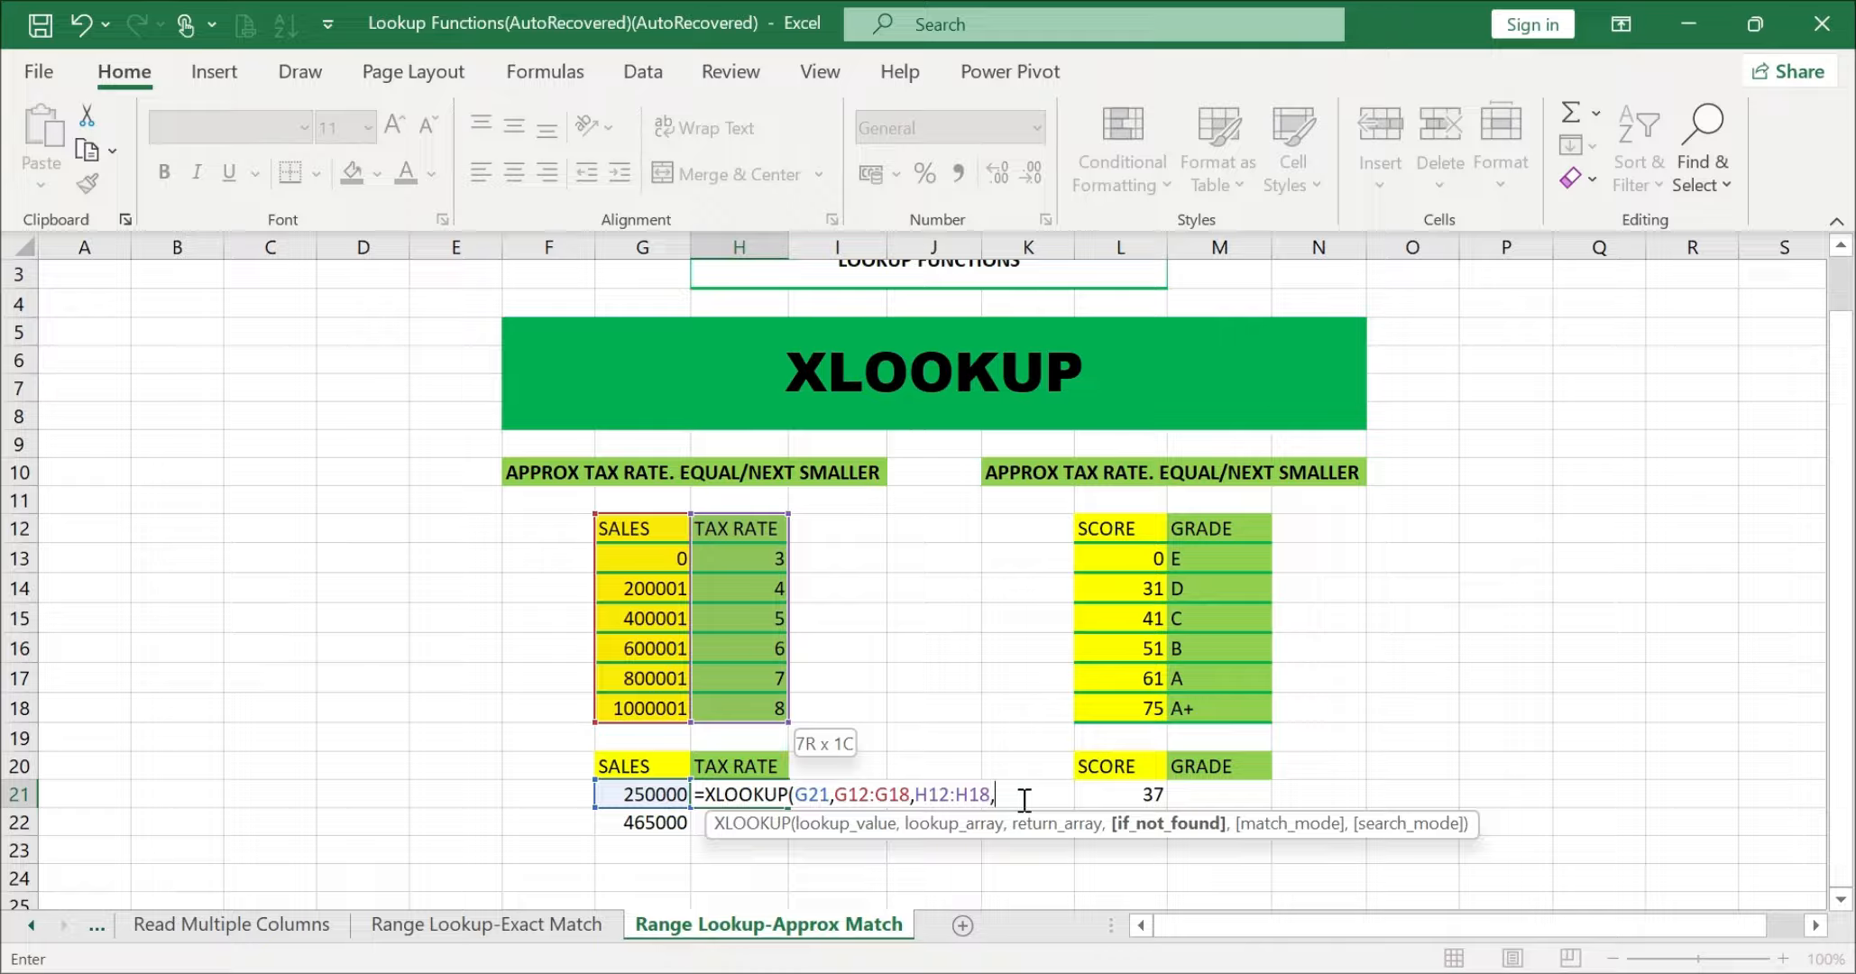
text(,)
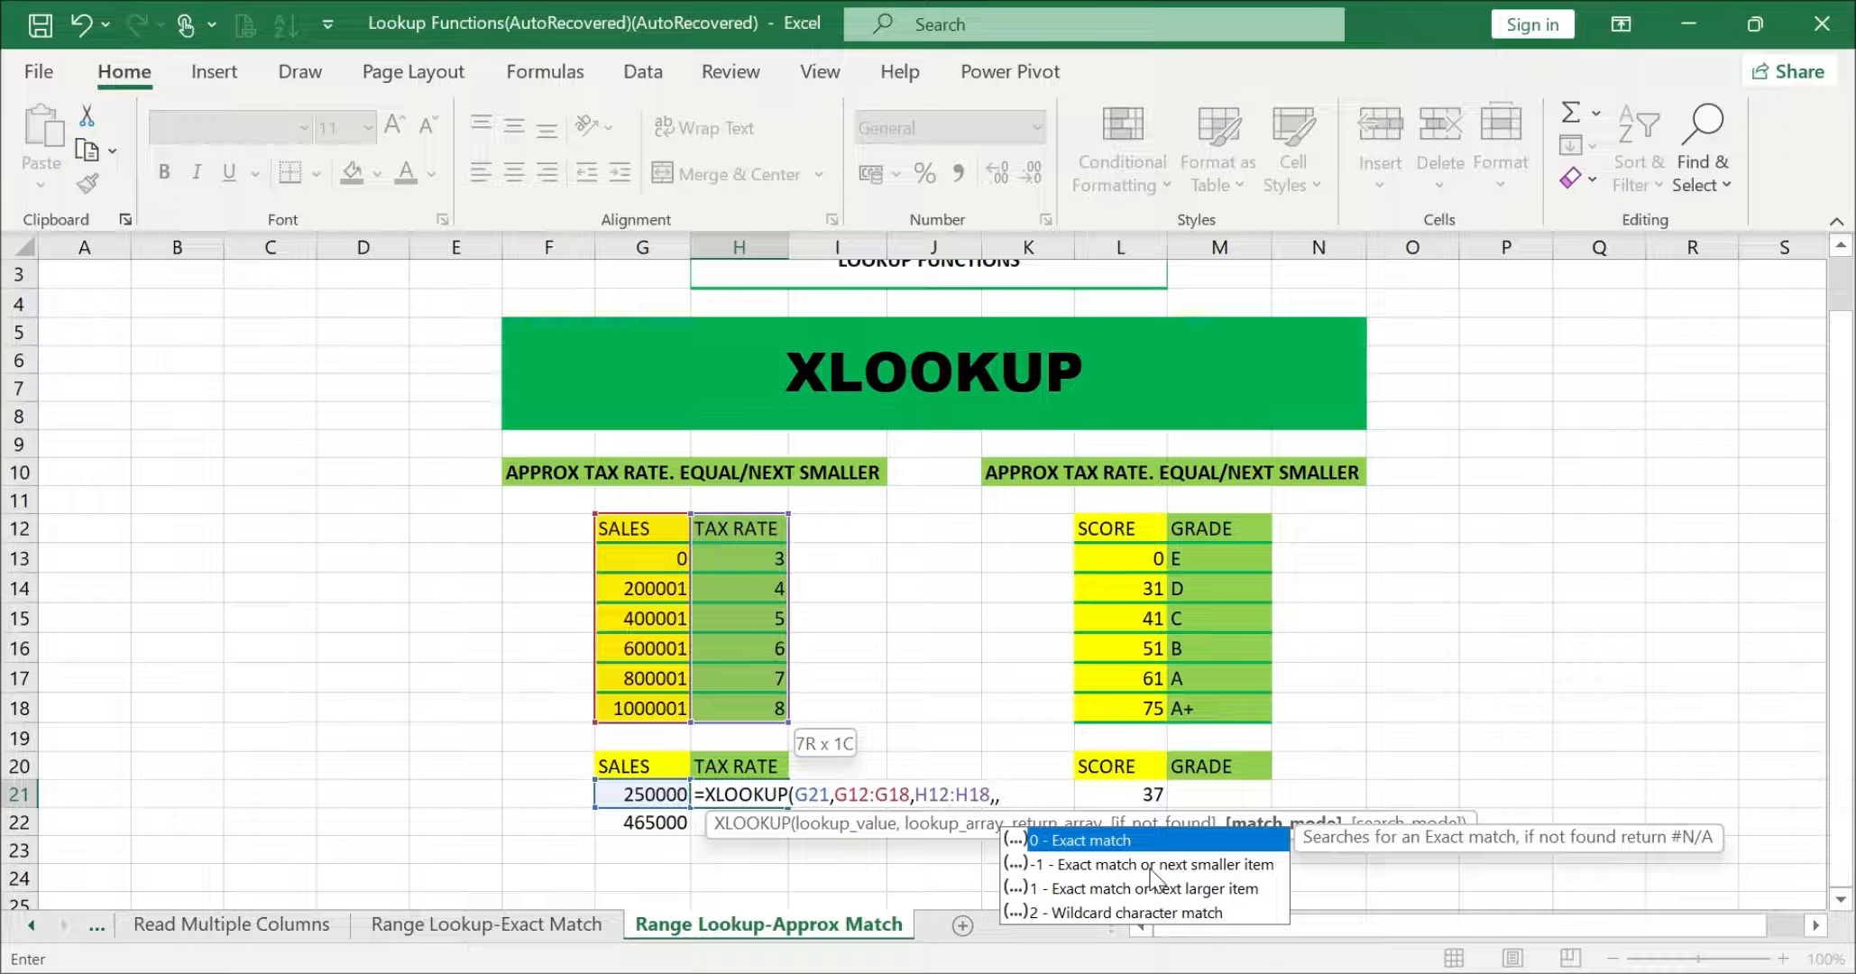
double_click(1150, 866)
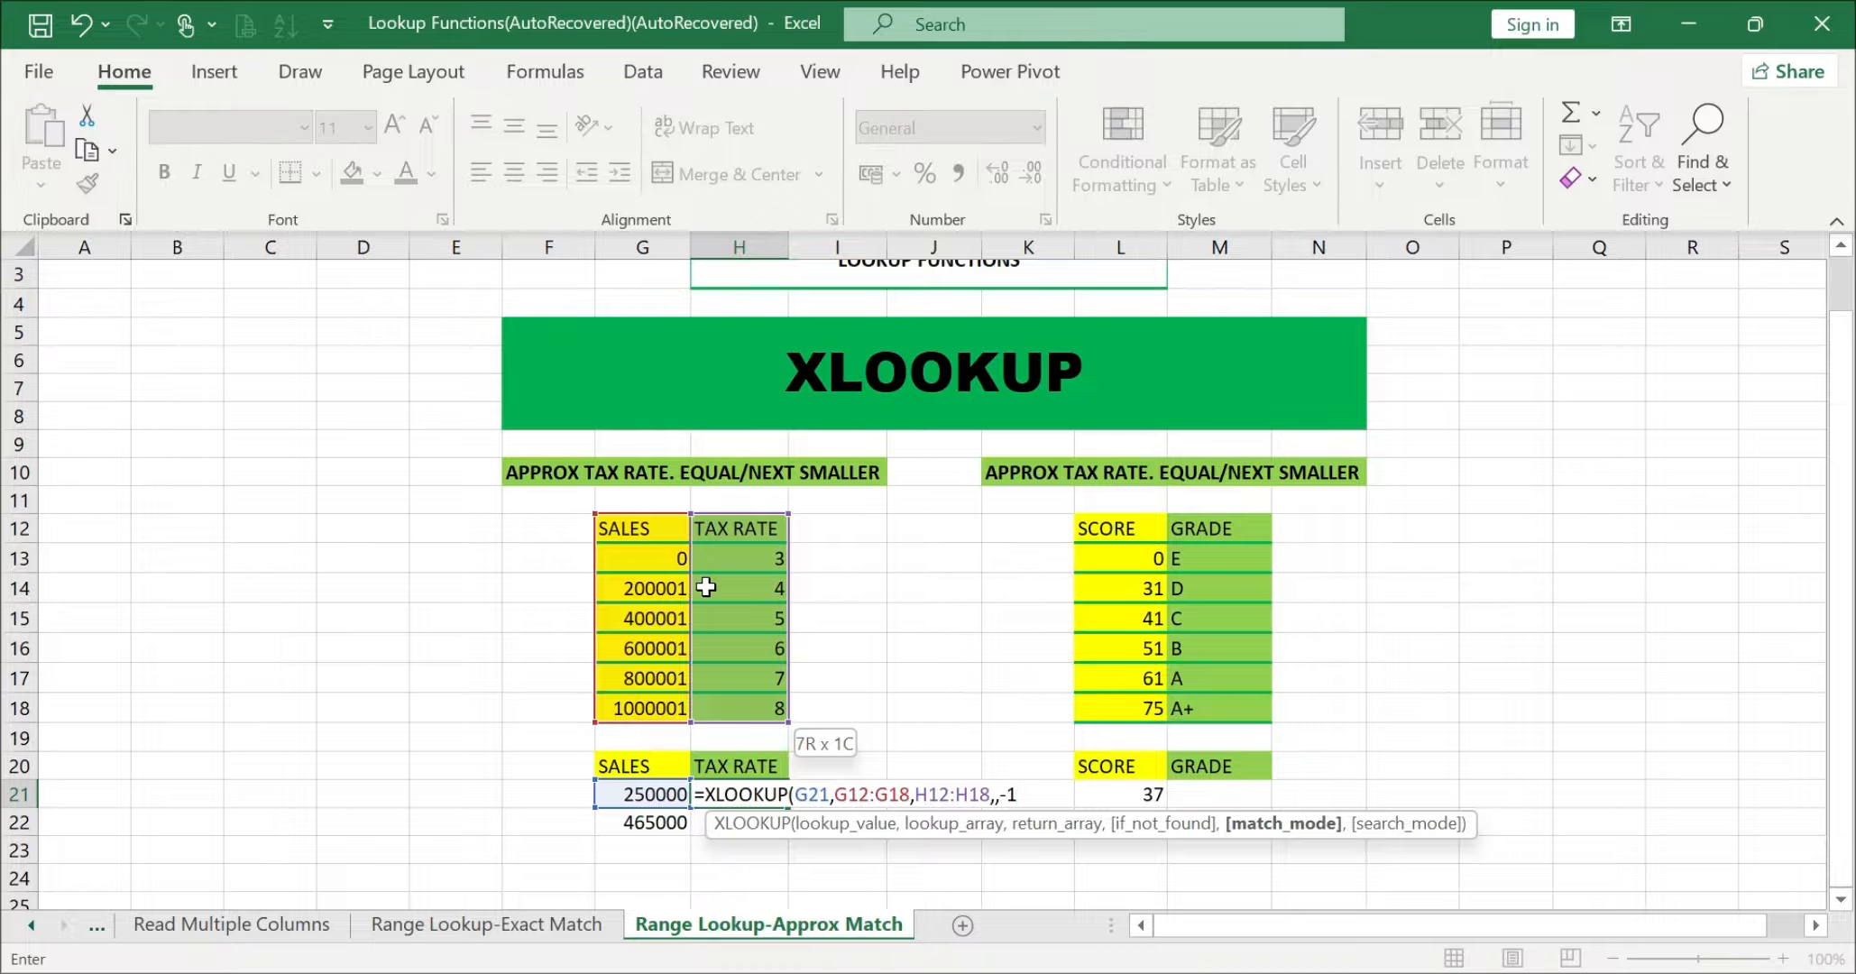
text())
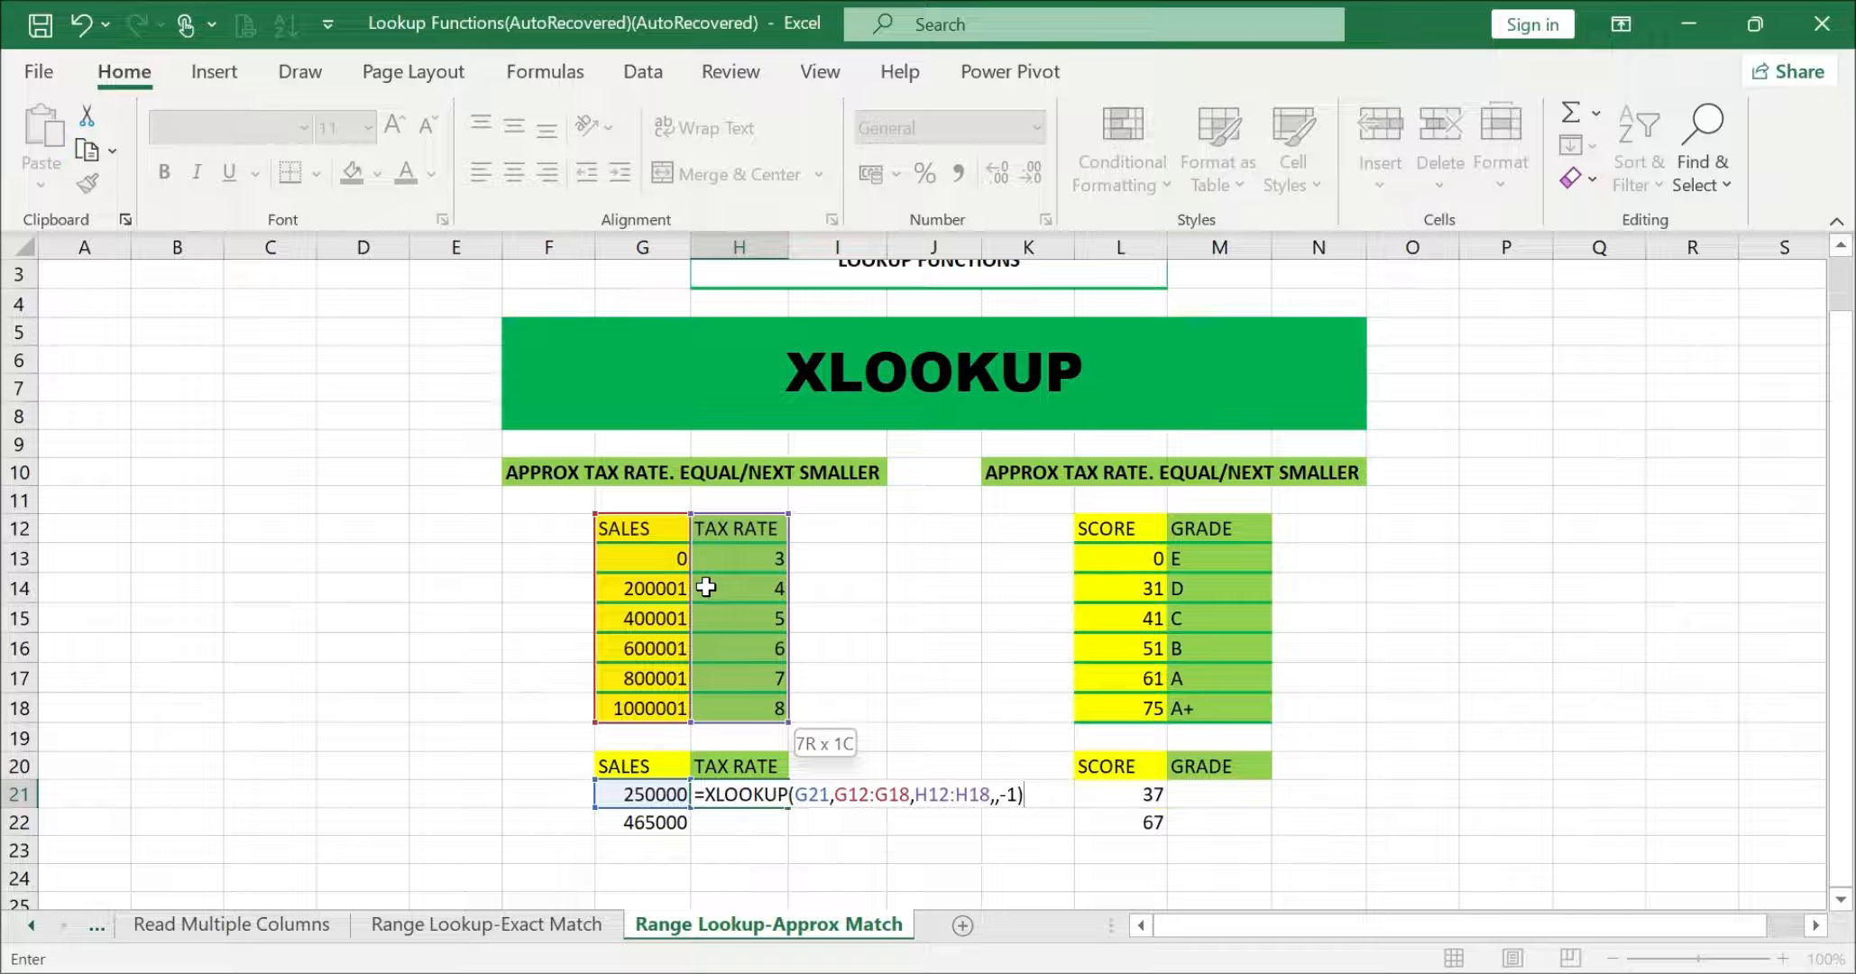
key(Return)
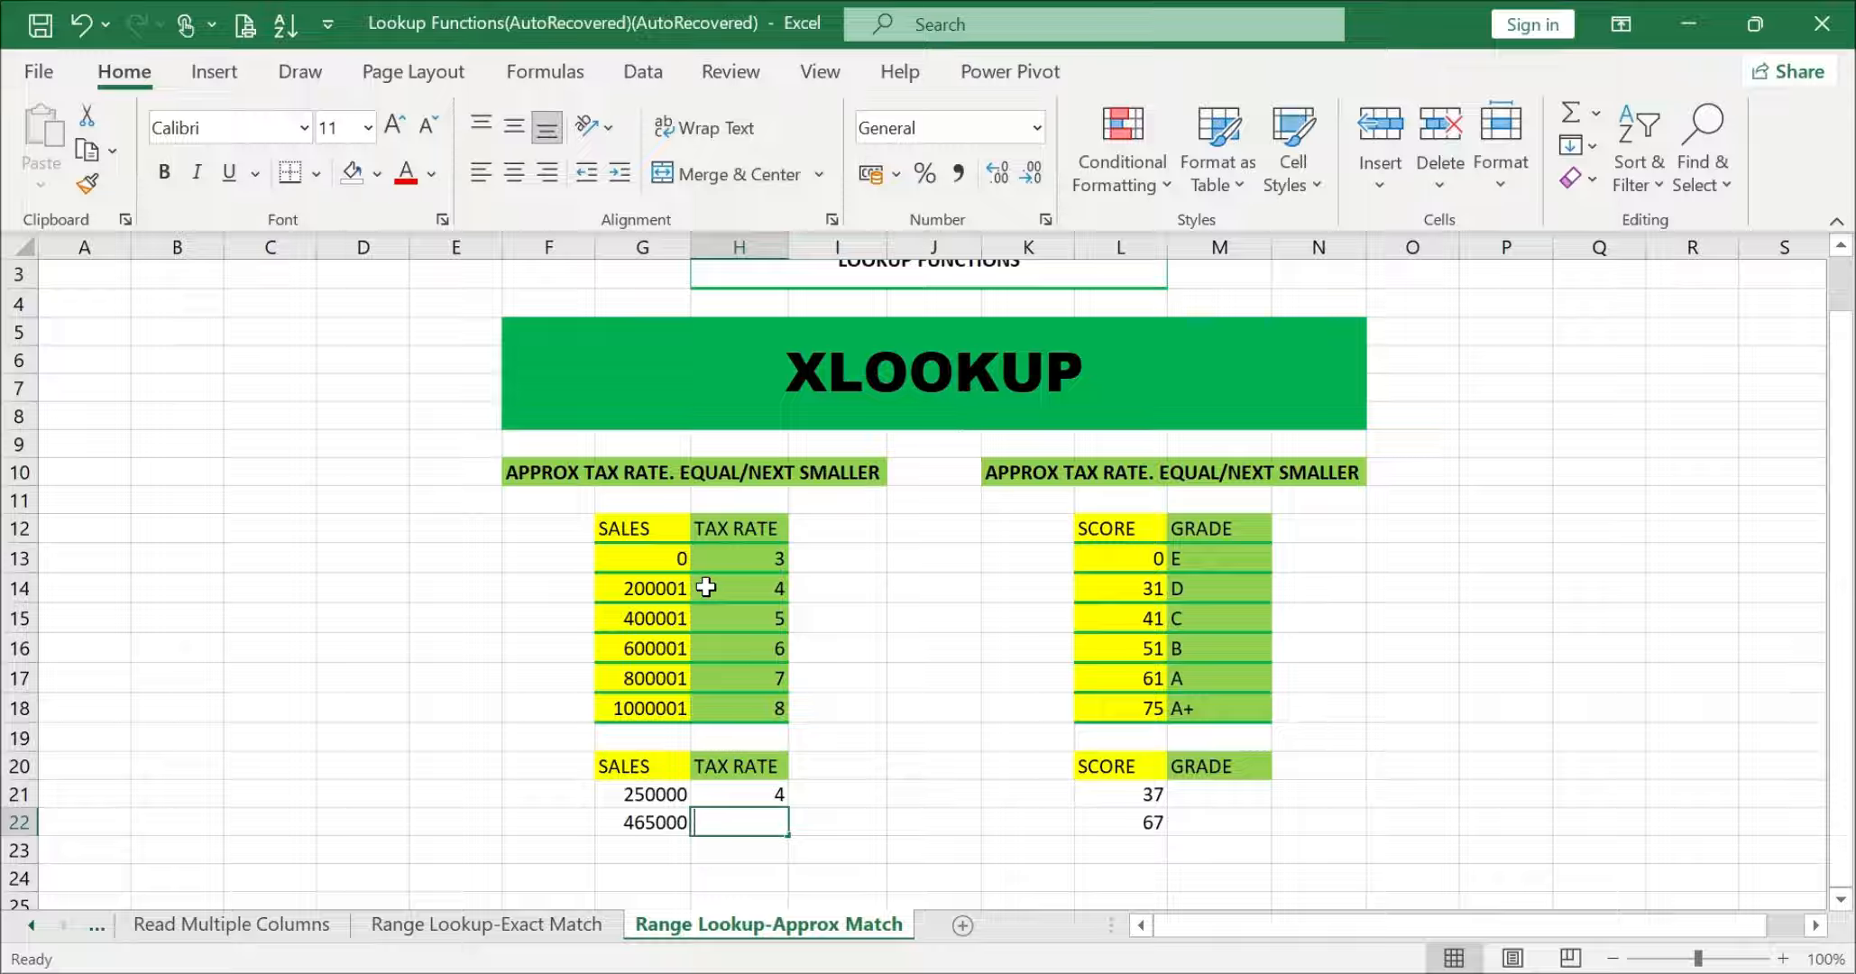
Step: Enter =XLOOKUP(G22,G12:G18,H12:H18,,-1) in H22 to get the second sales amount's tax rate by exact or next smaller match
text(=XLOOK)
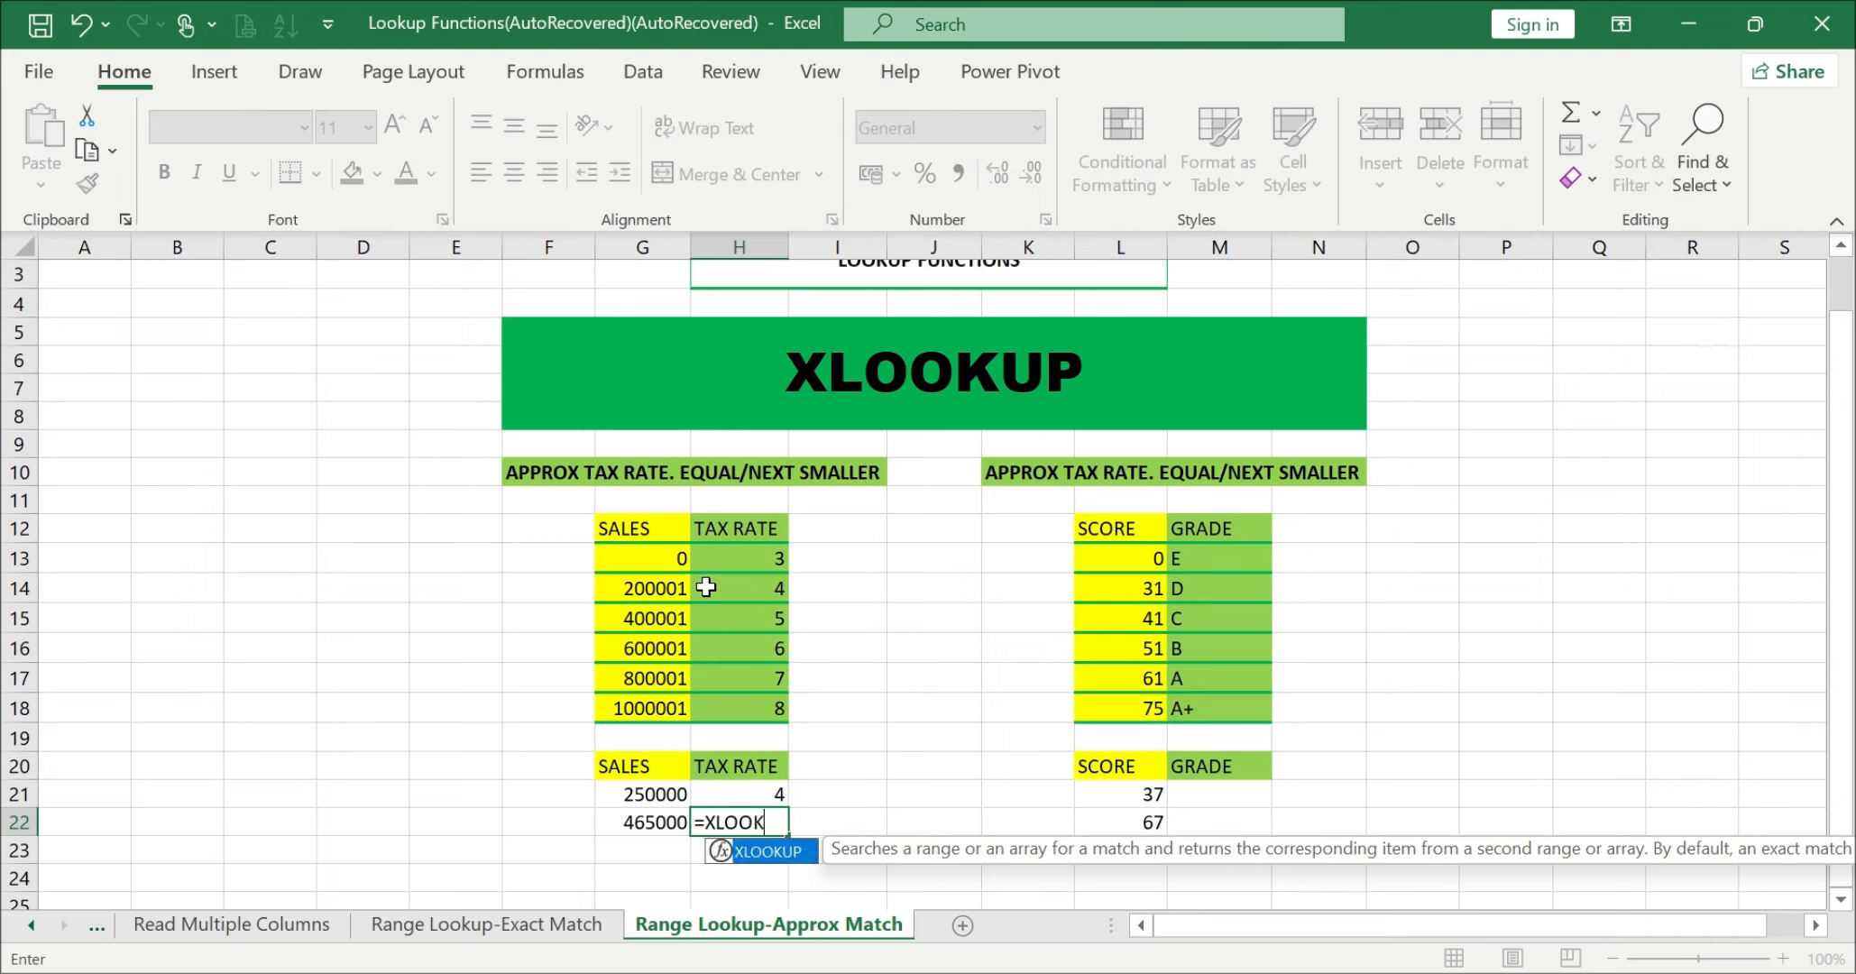
text(UP()
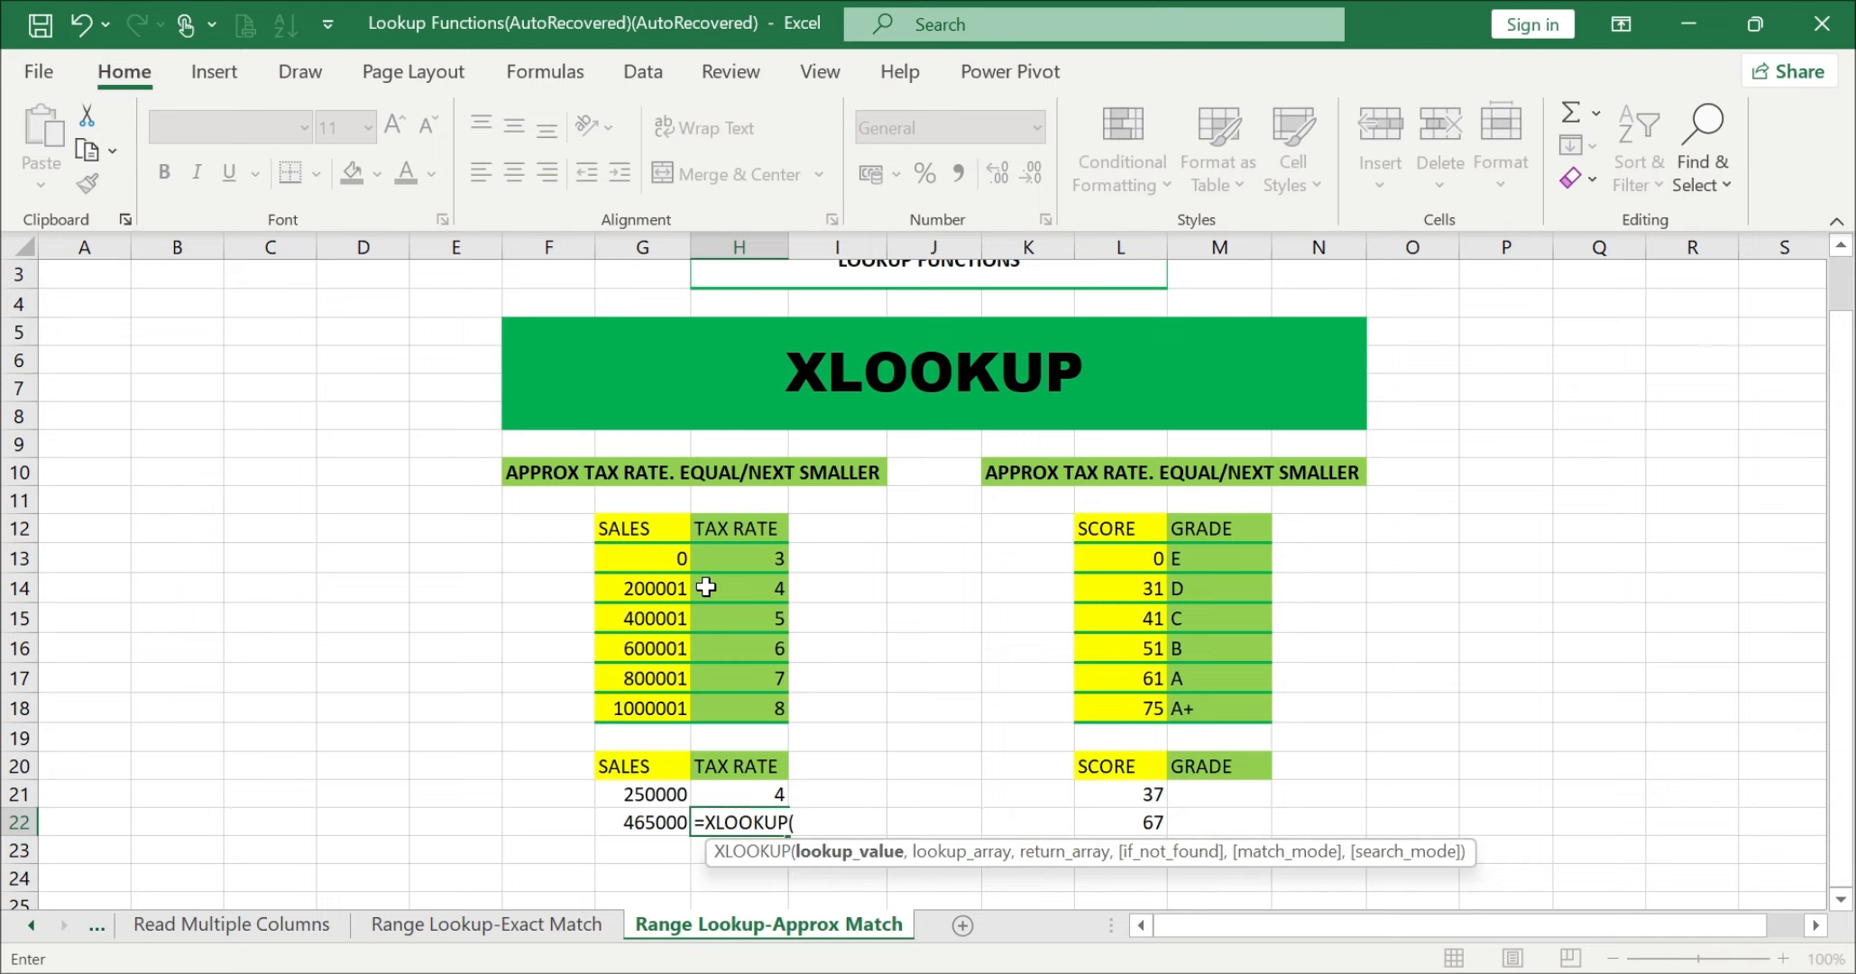
click(643, 826)
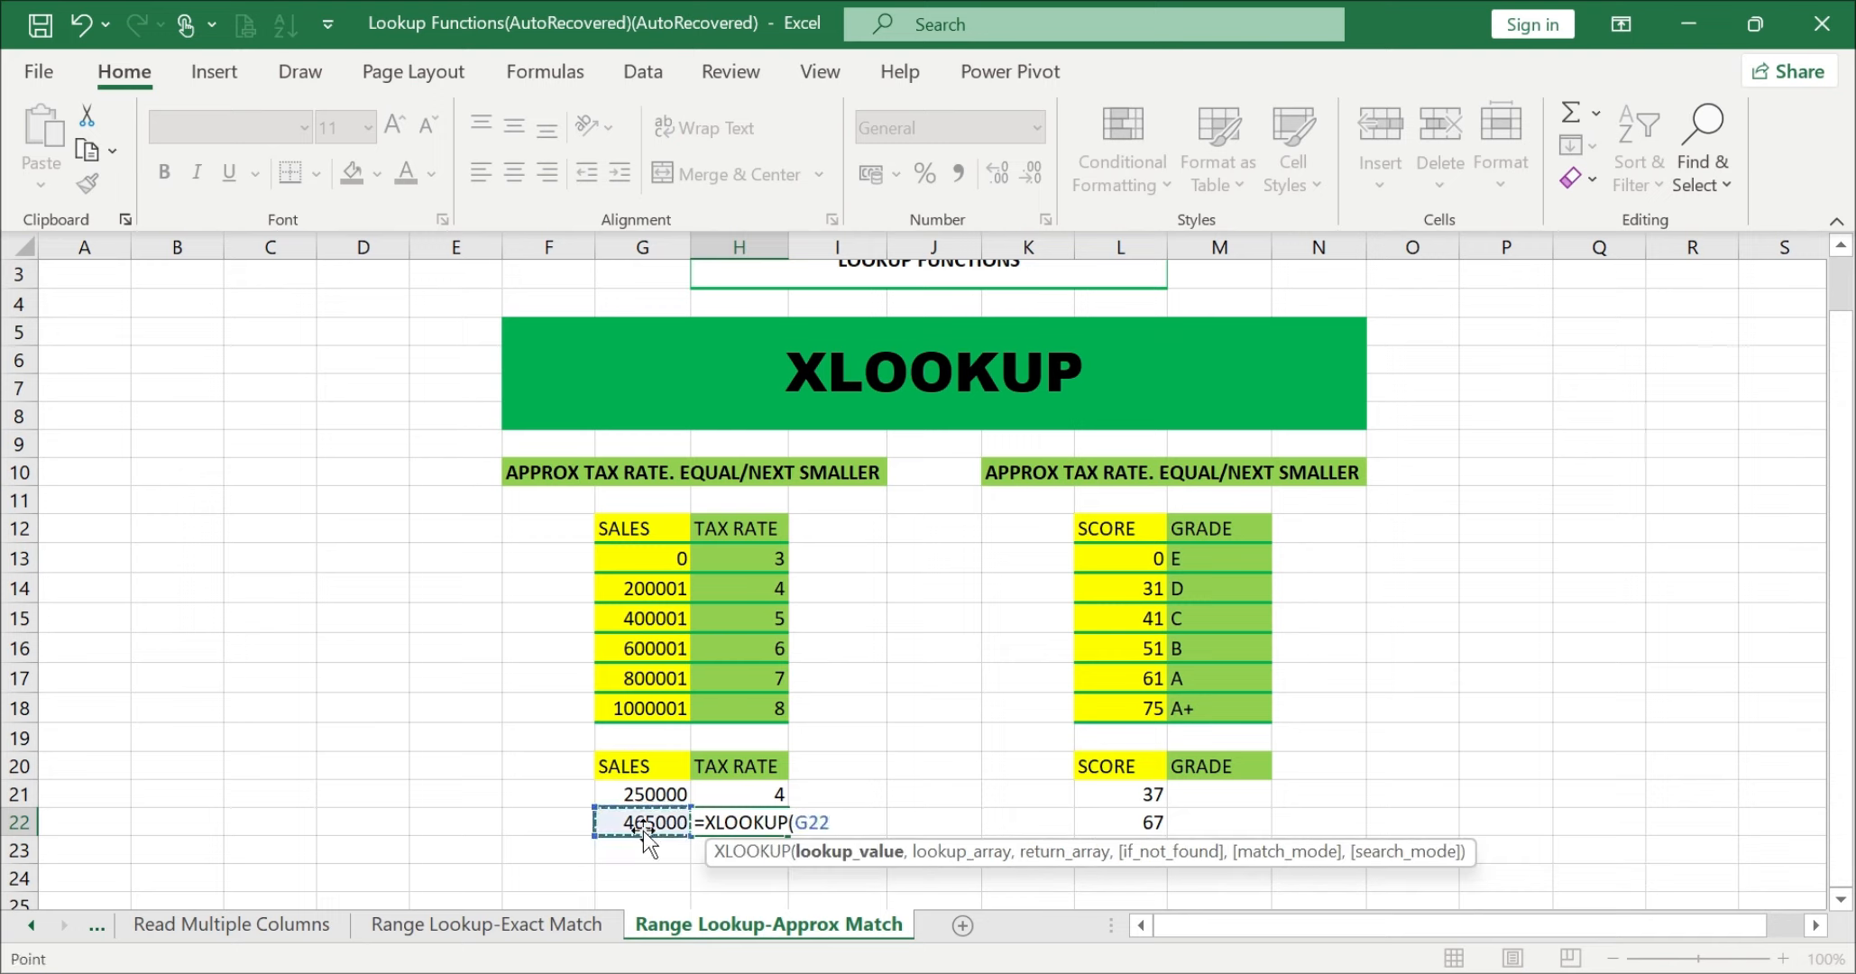
text(,)
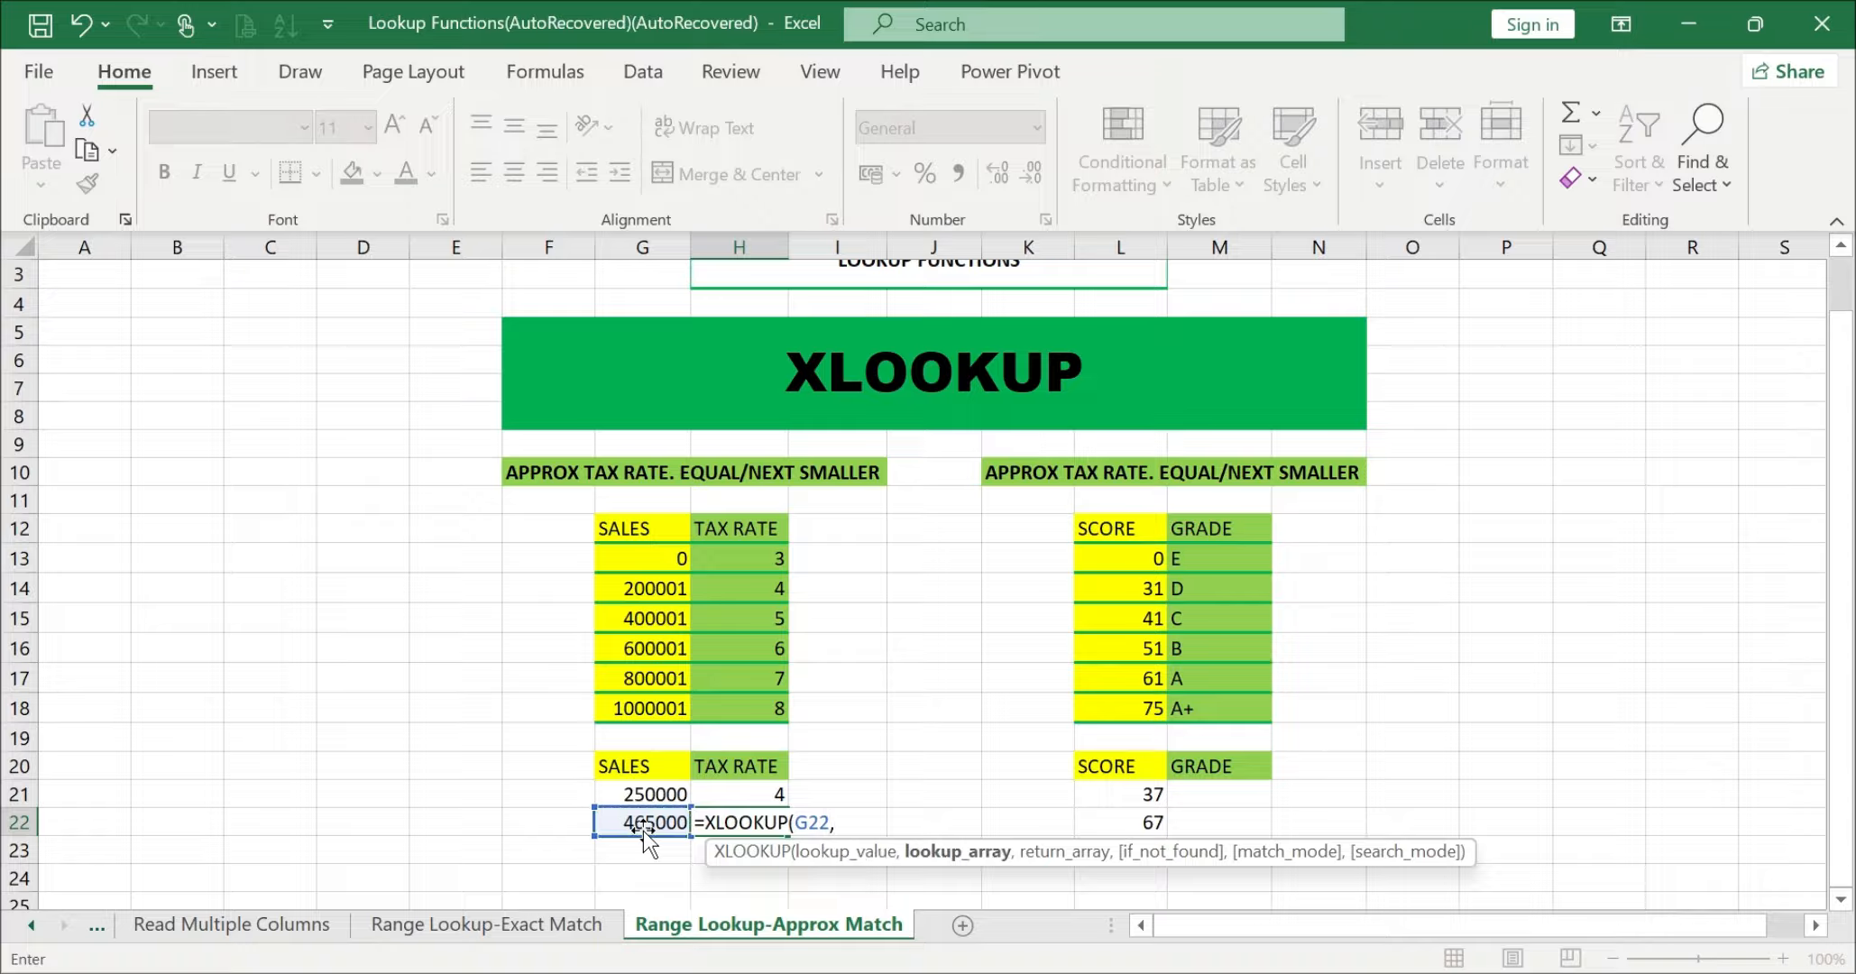
drag(640, 531, 643, 702)
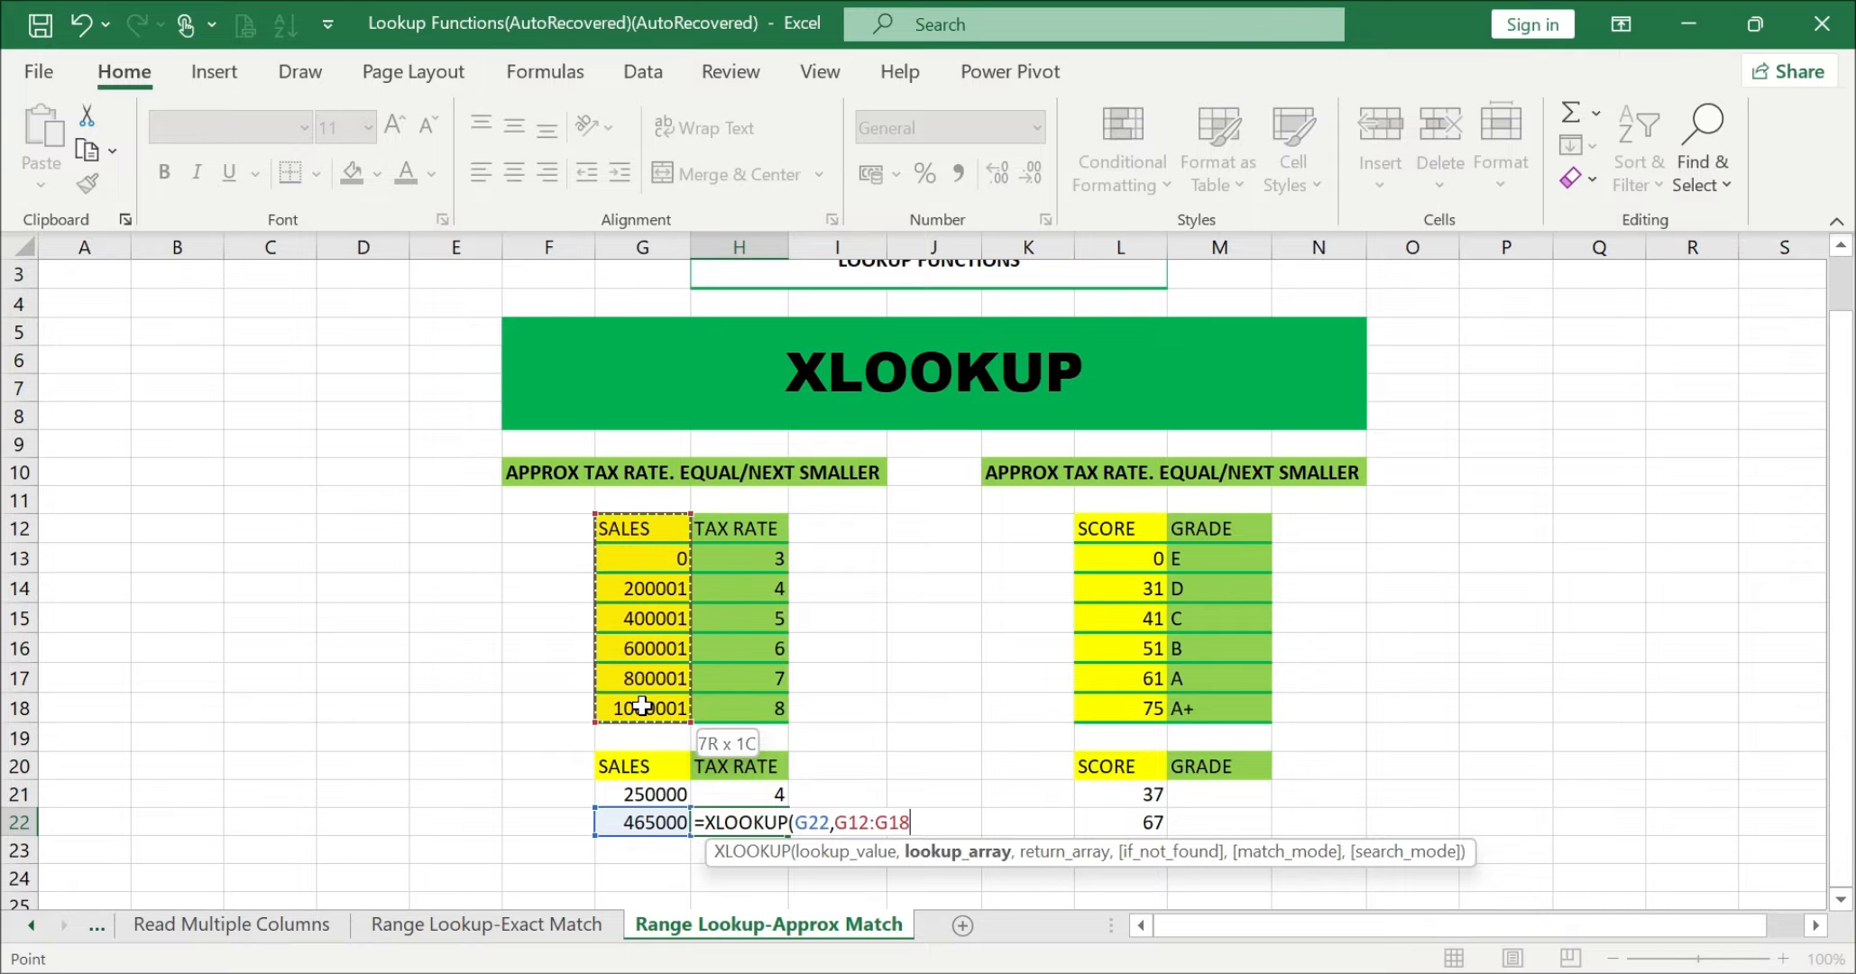
text(,)
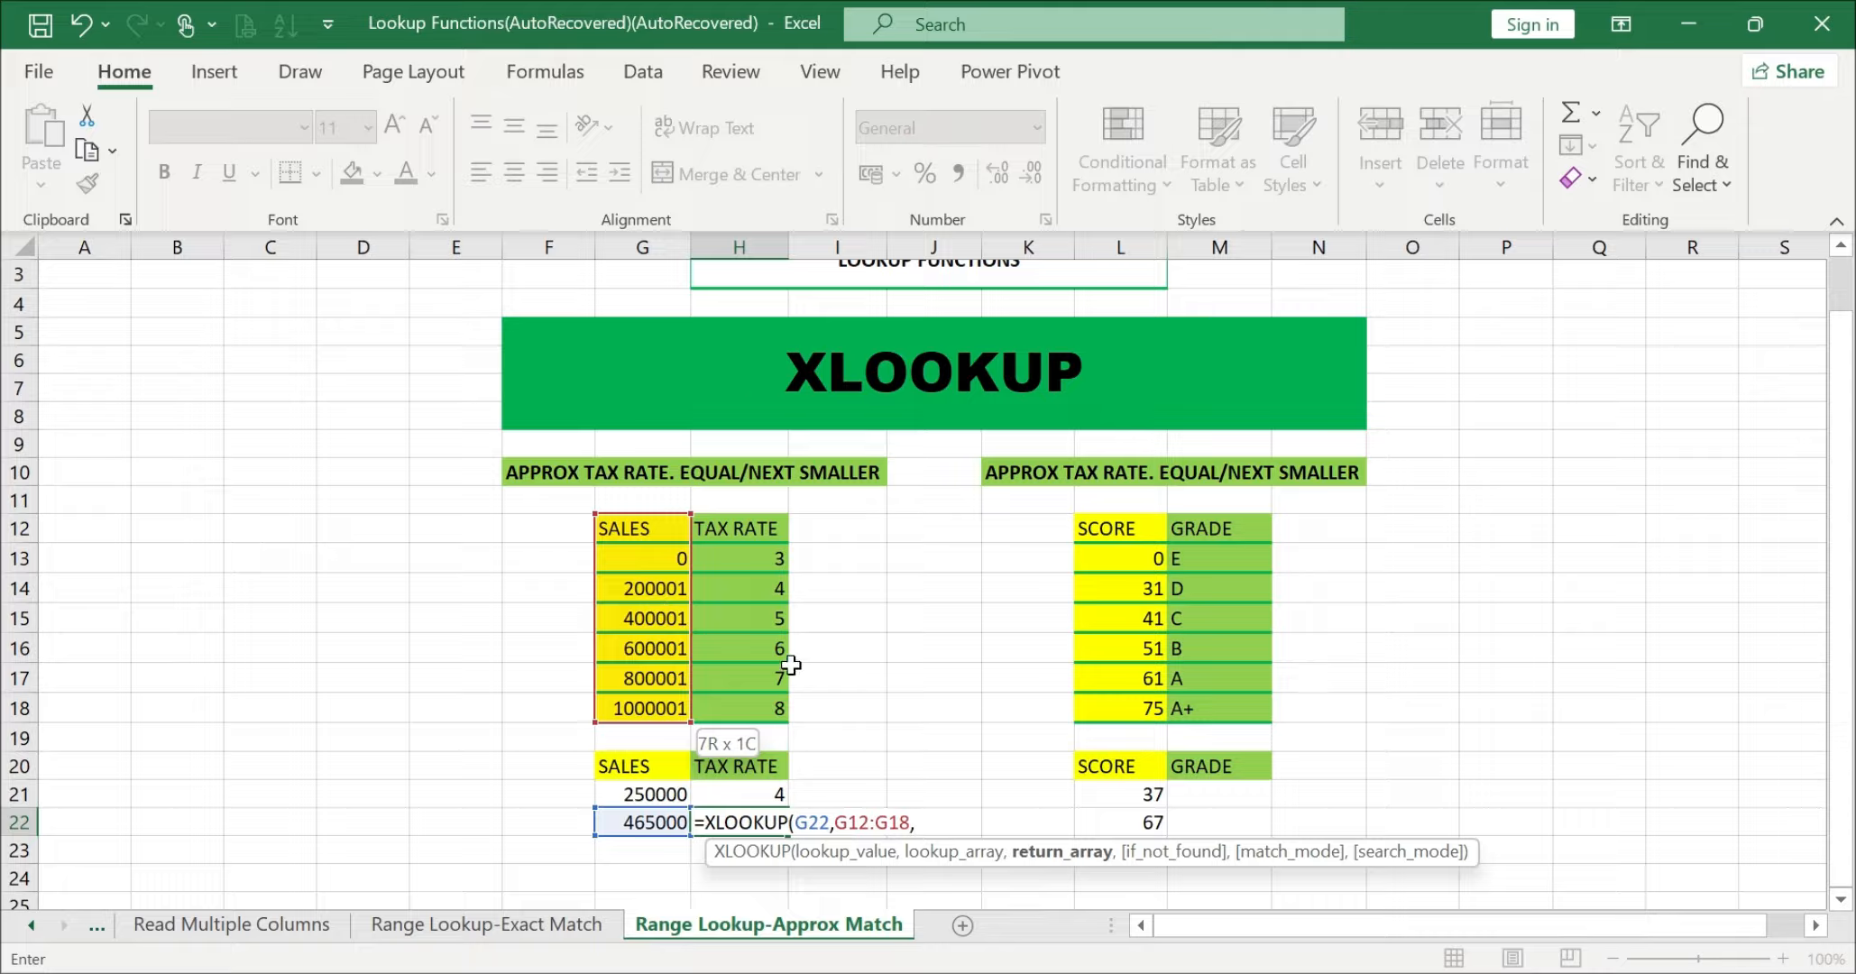
drag(744, 527, 752, 703)
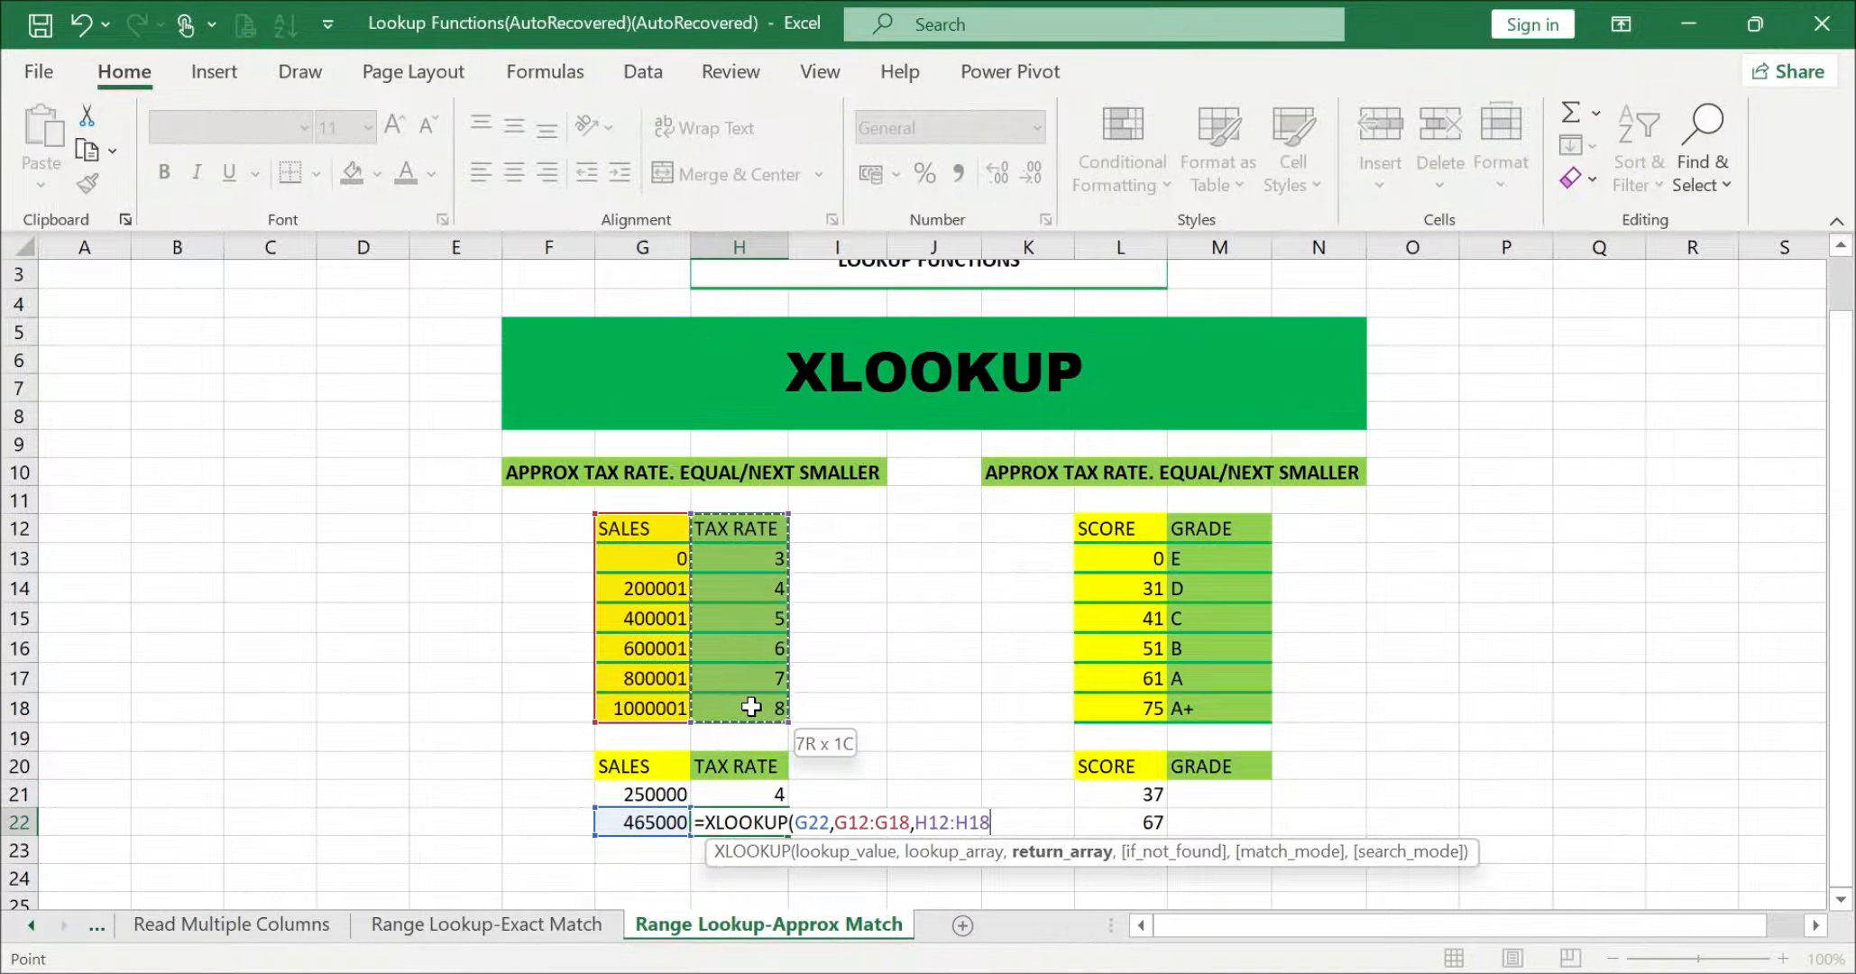
text(,)
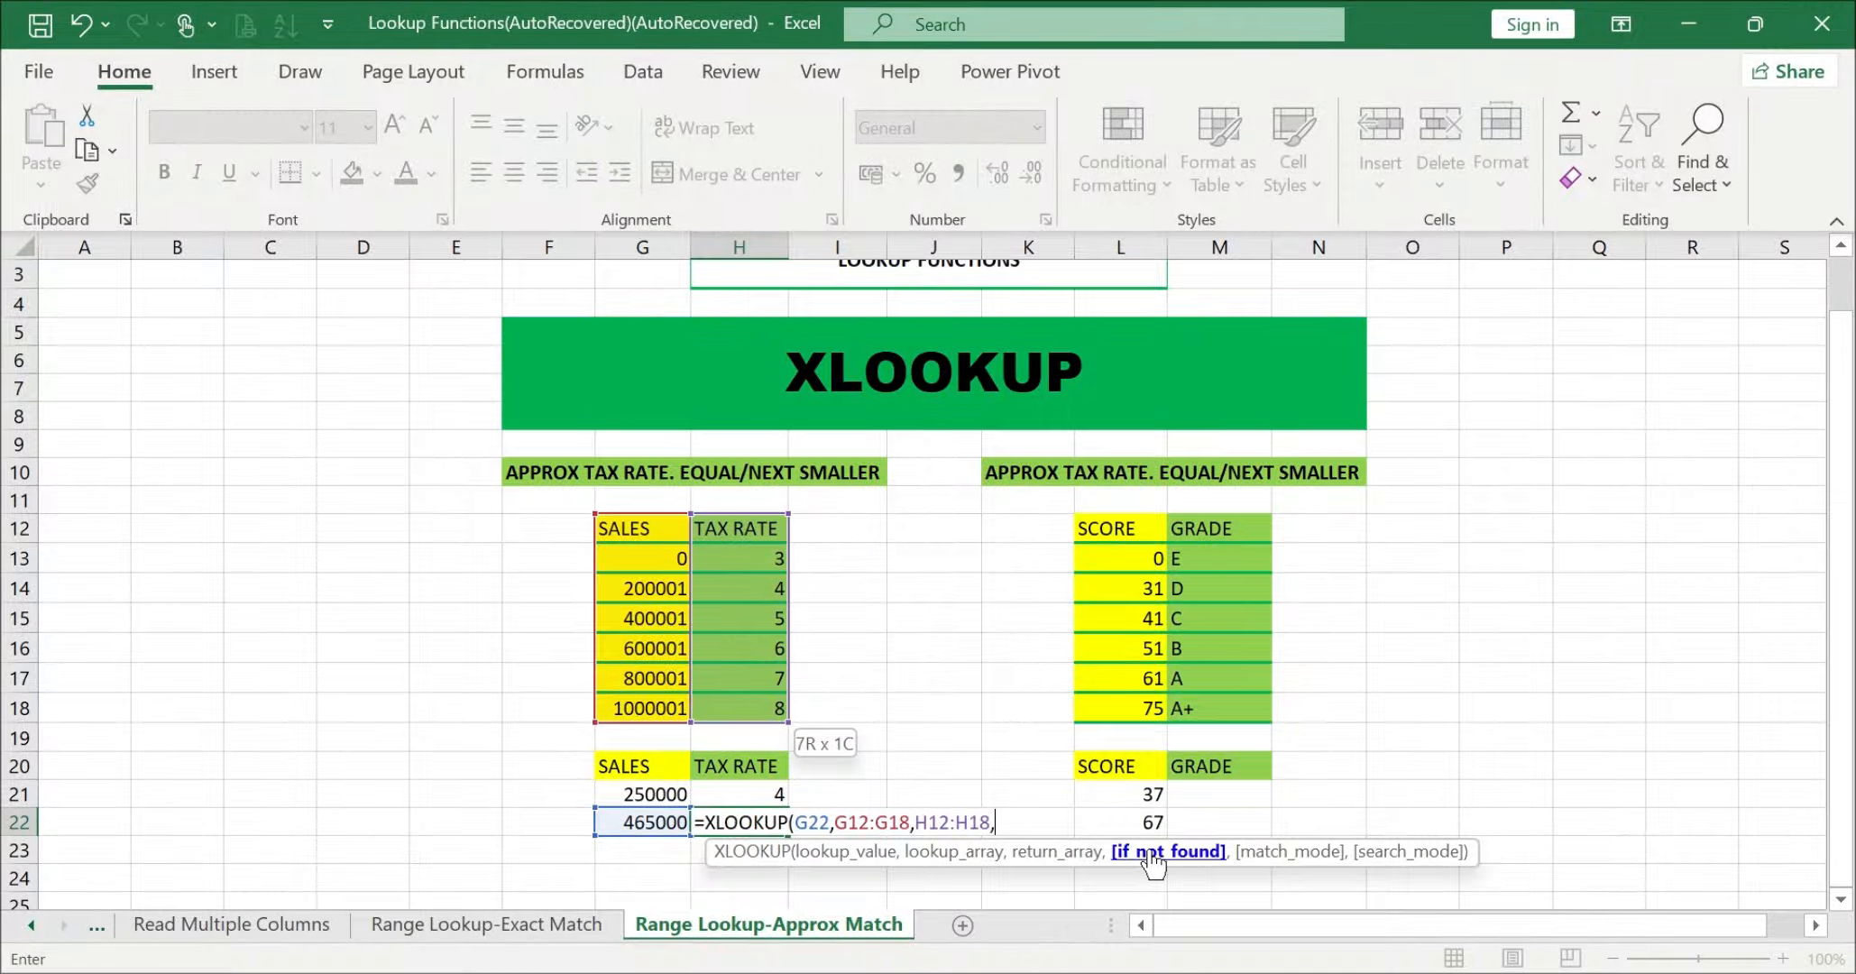
text(,)
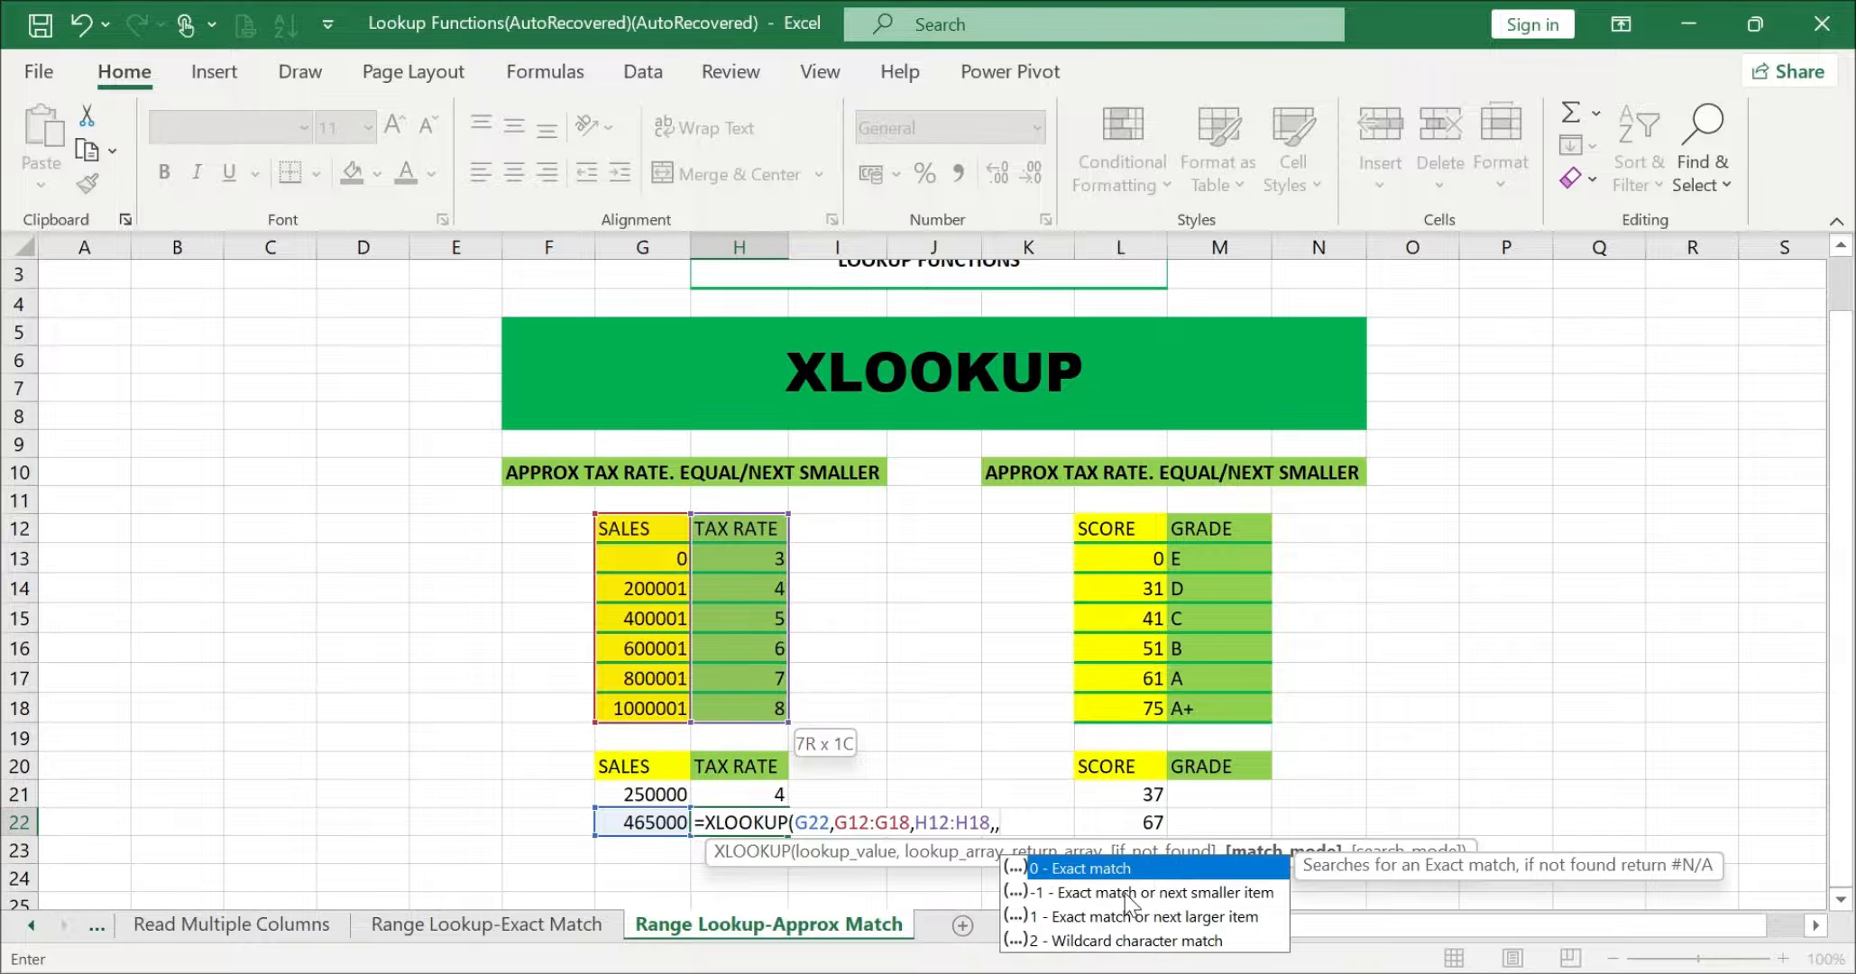
double_click(1212, 892)
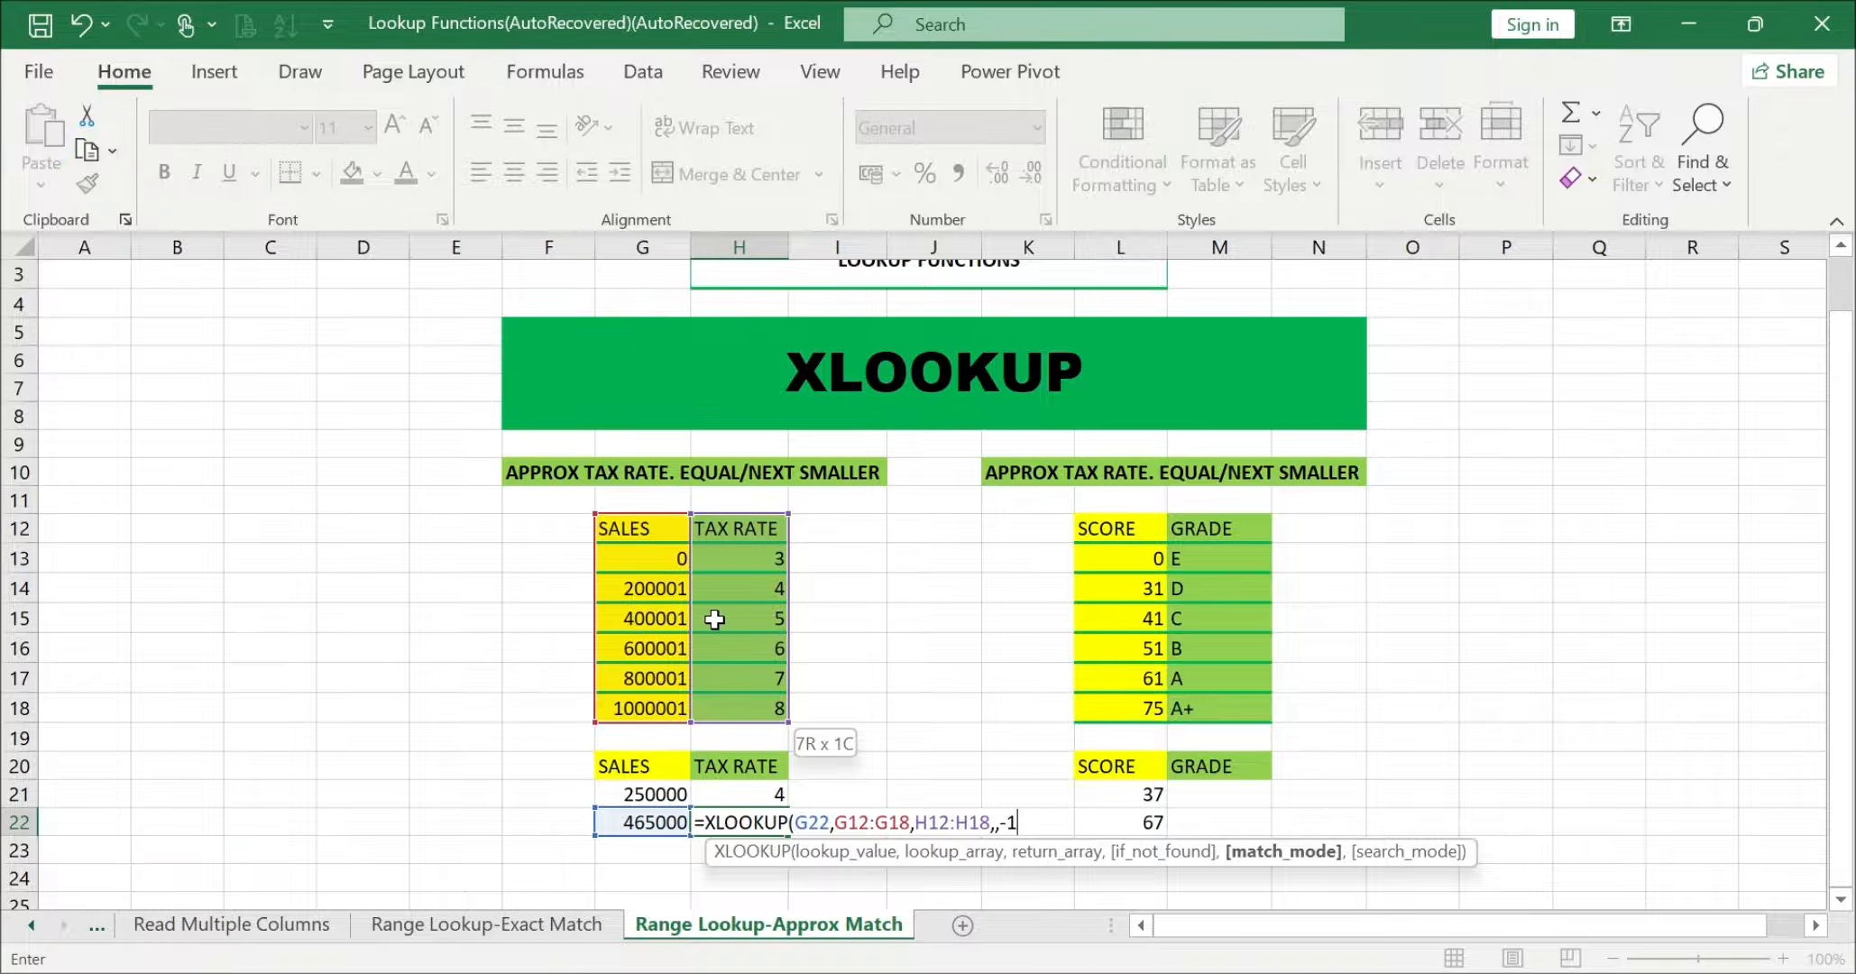
text())
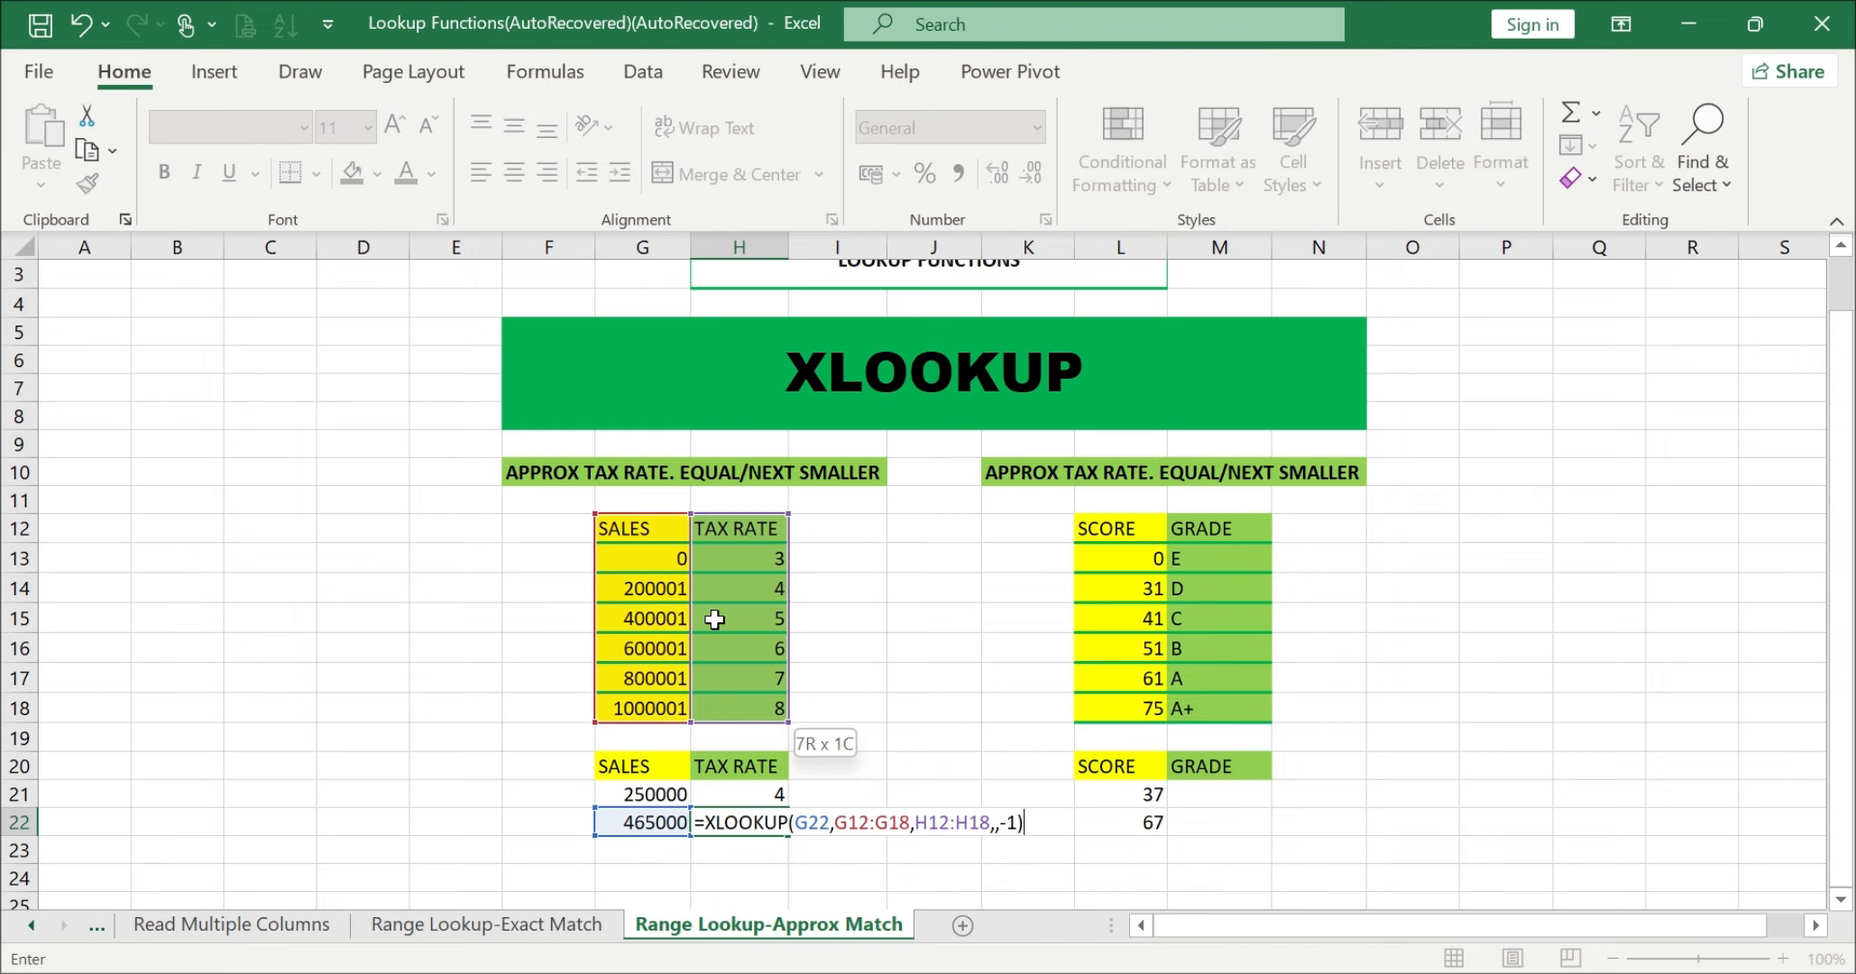
key(Return)
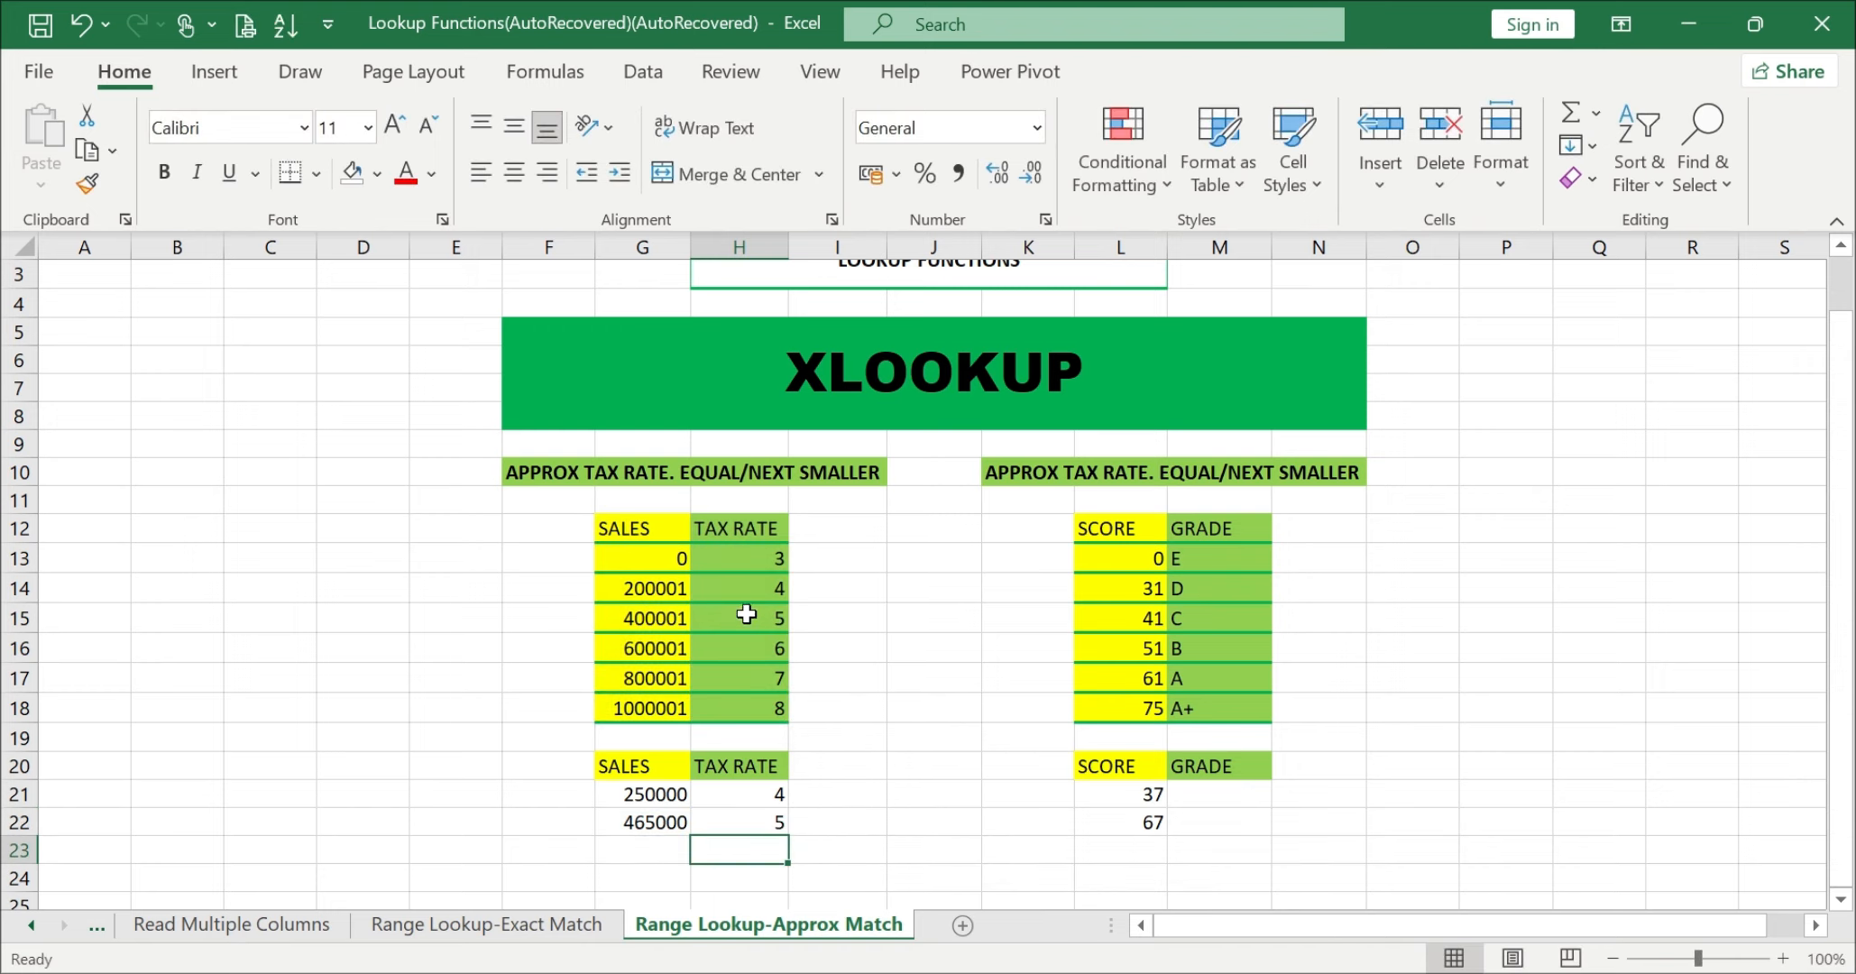
click(912, 662)
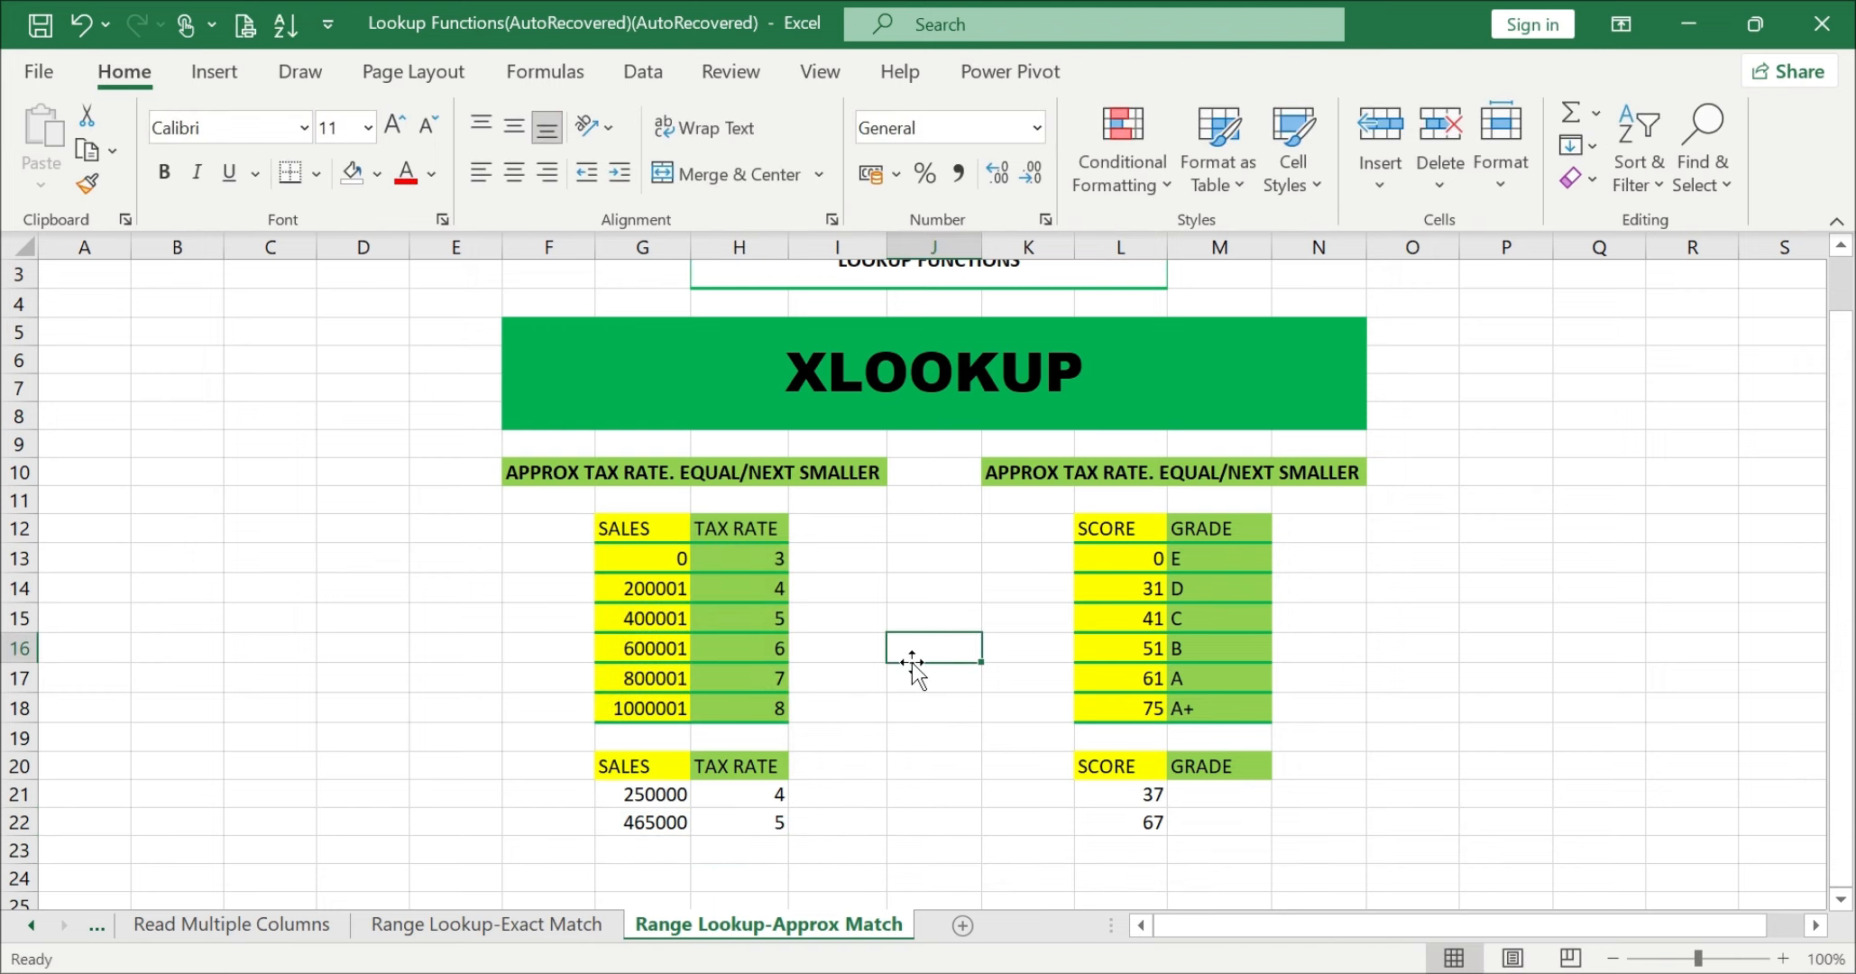
scroll(912, 663, up, 1)
scroll(912, 663, down, 1)
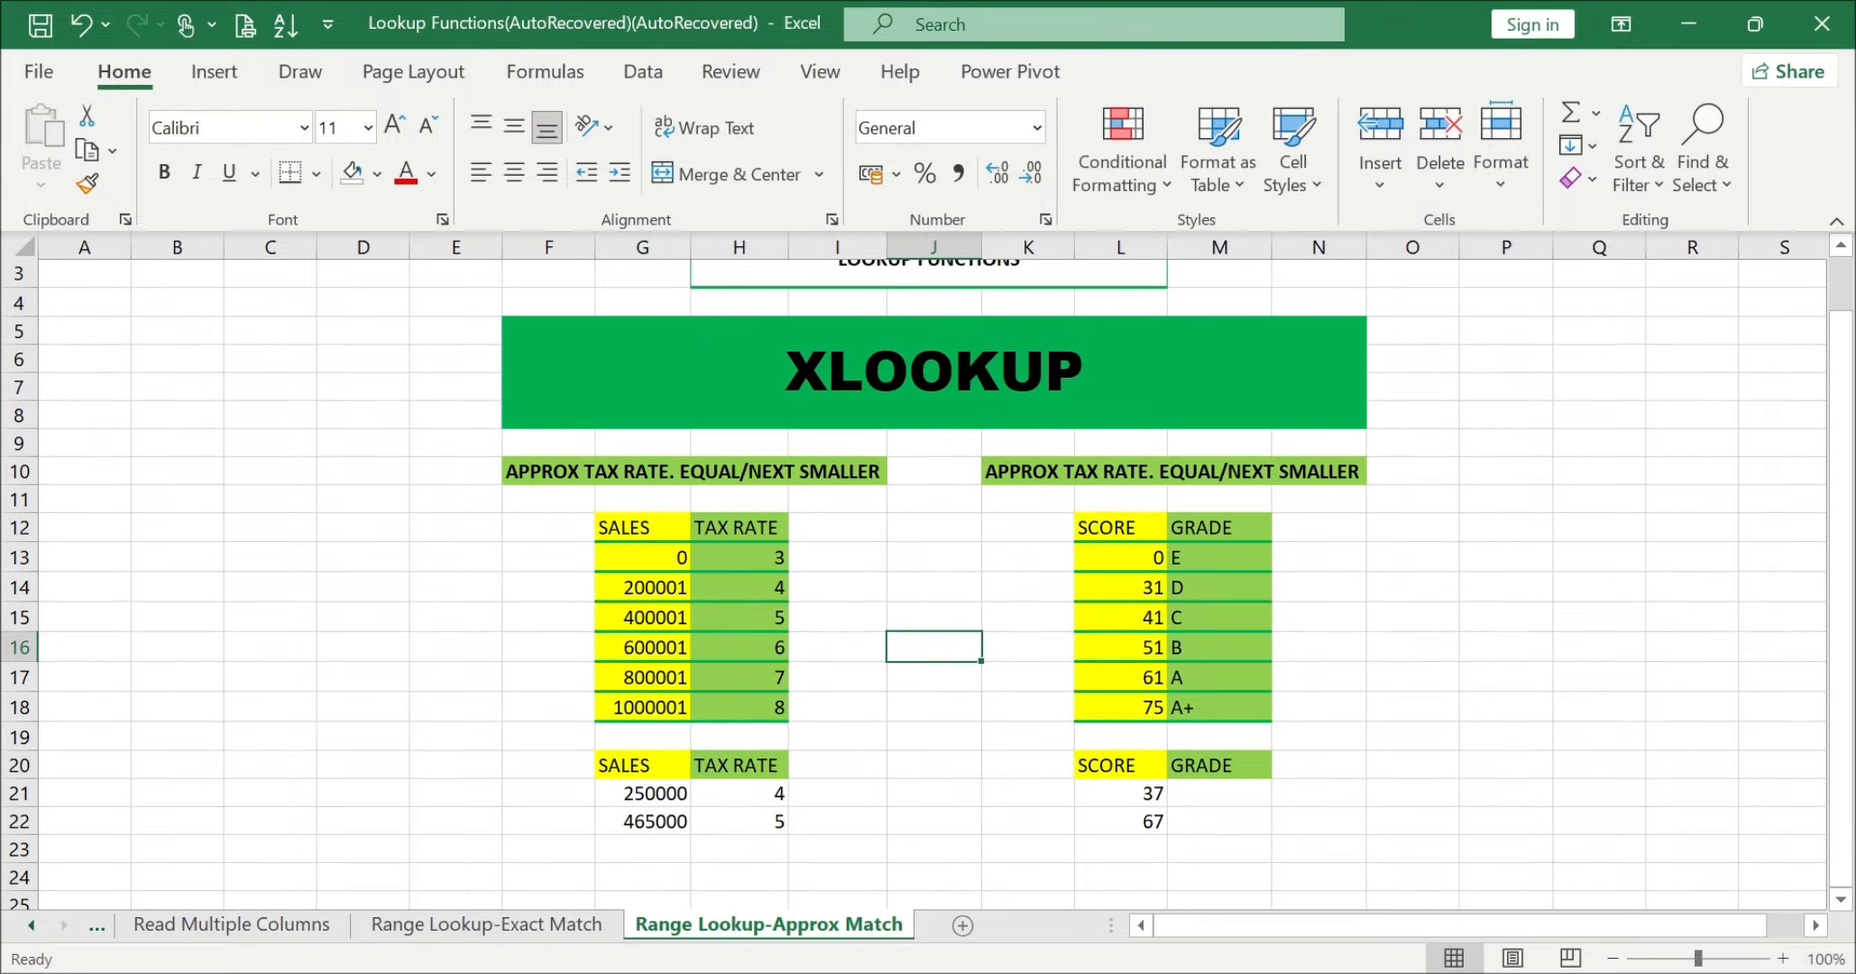
Step: Switch to the browser and view the KVN Excel profile page on X
scroll(911, 663, up, 2)
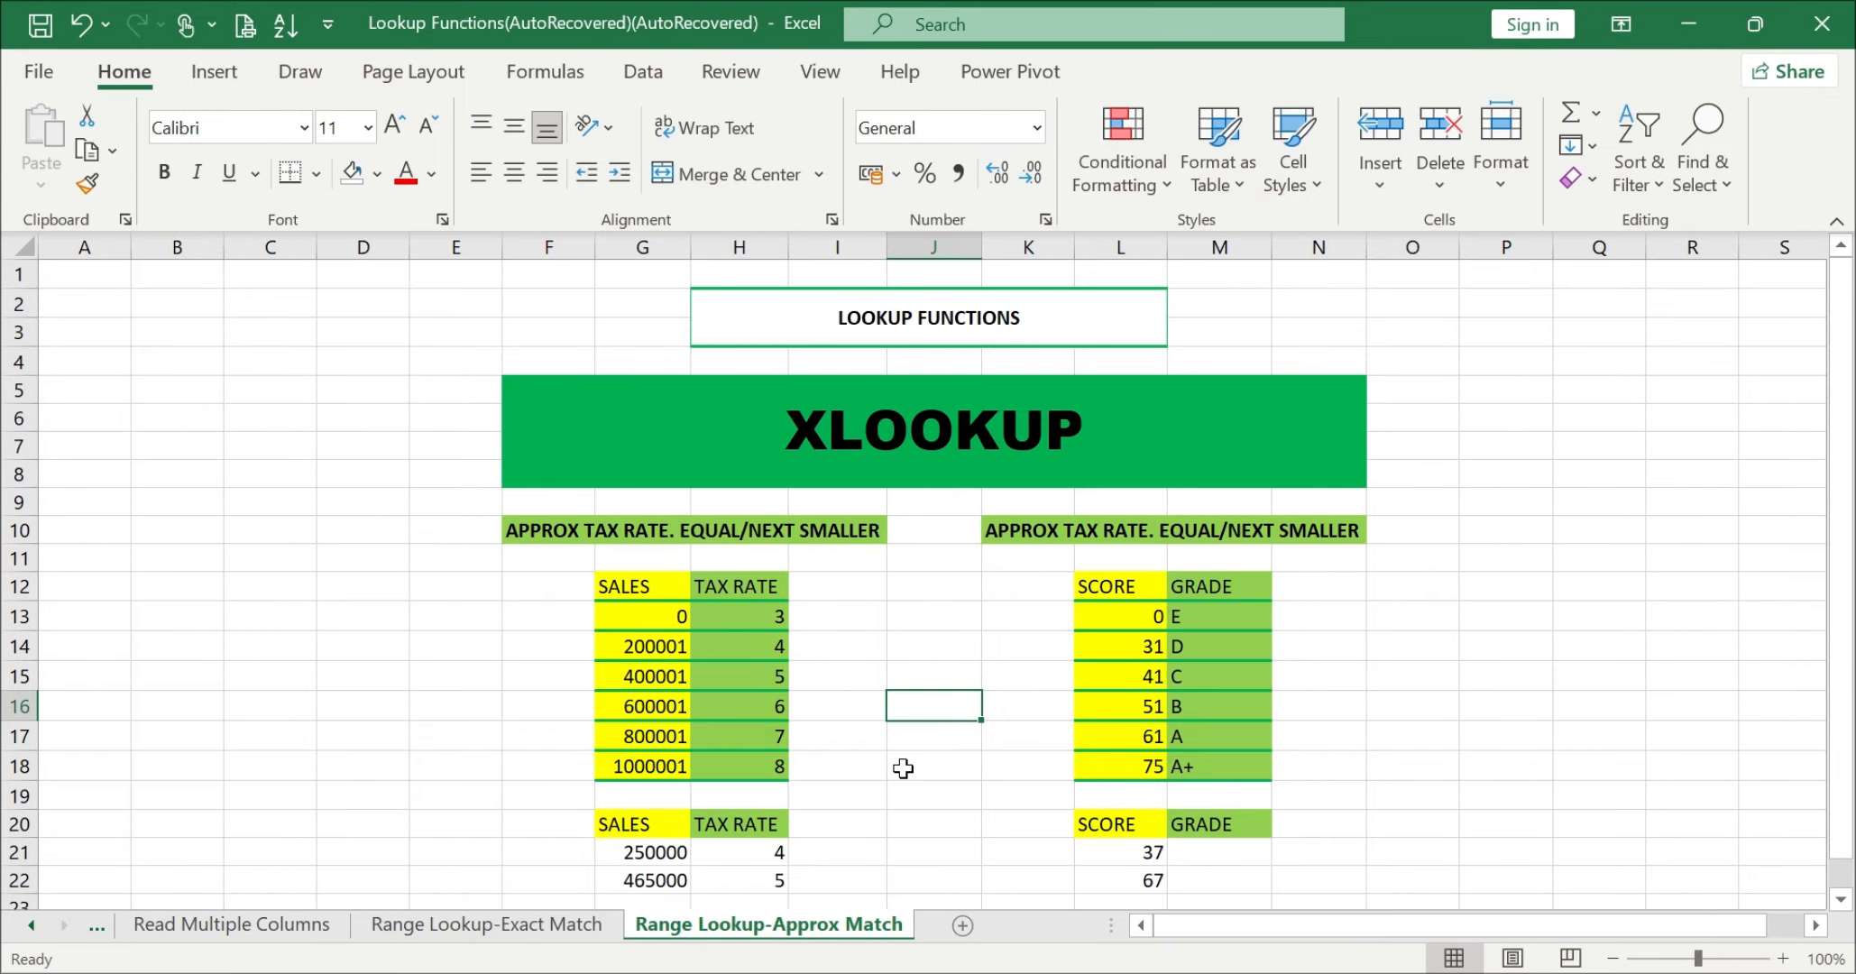
click(1181, 900)
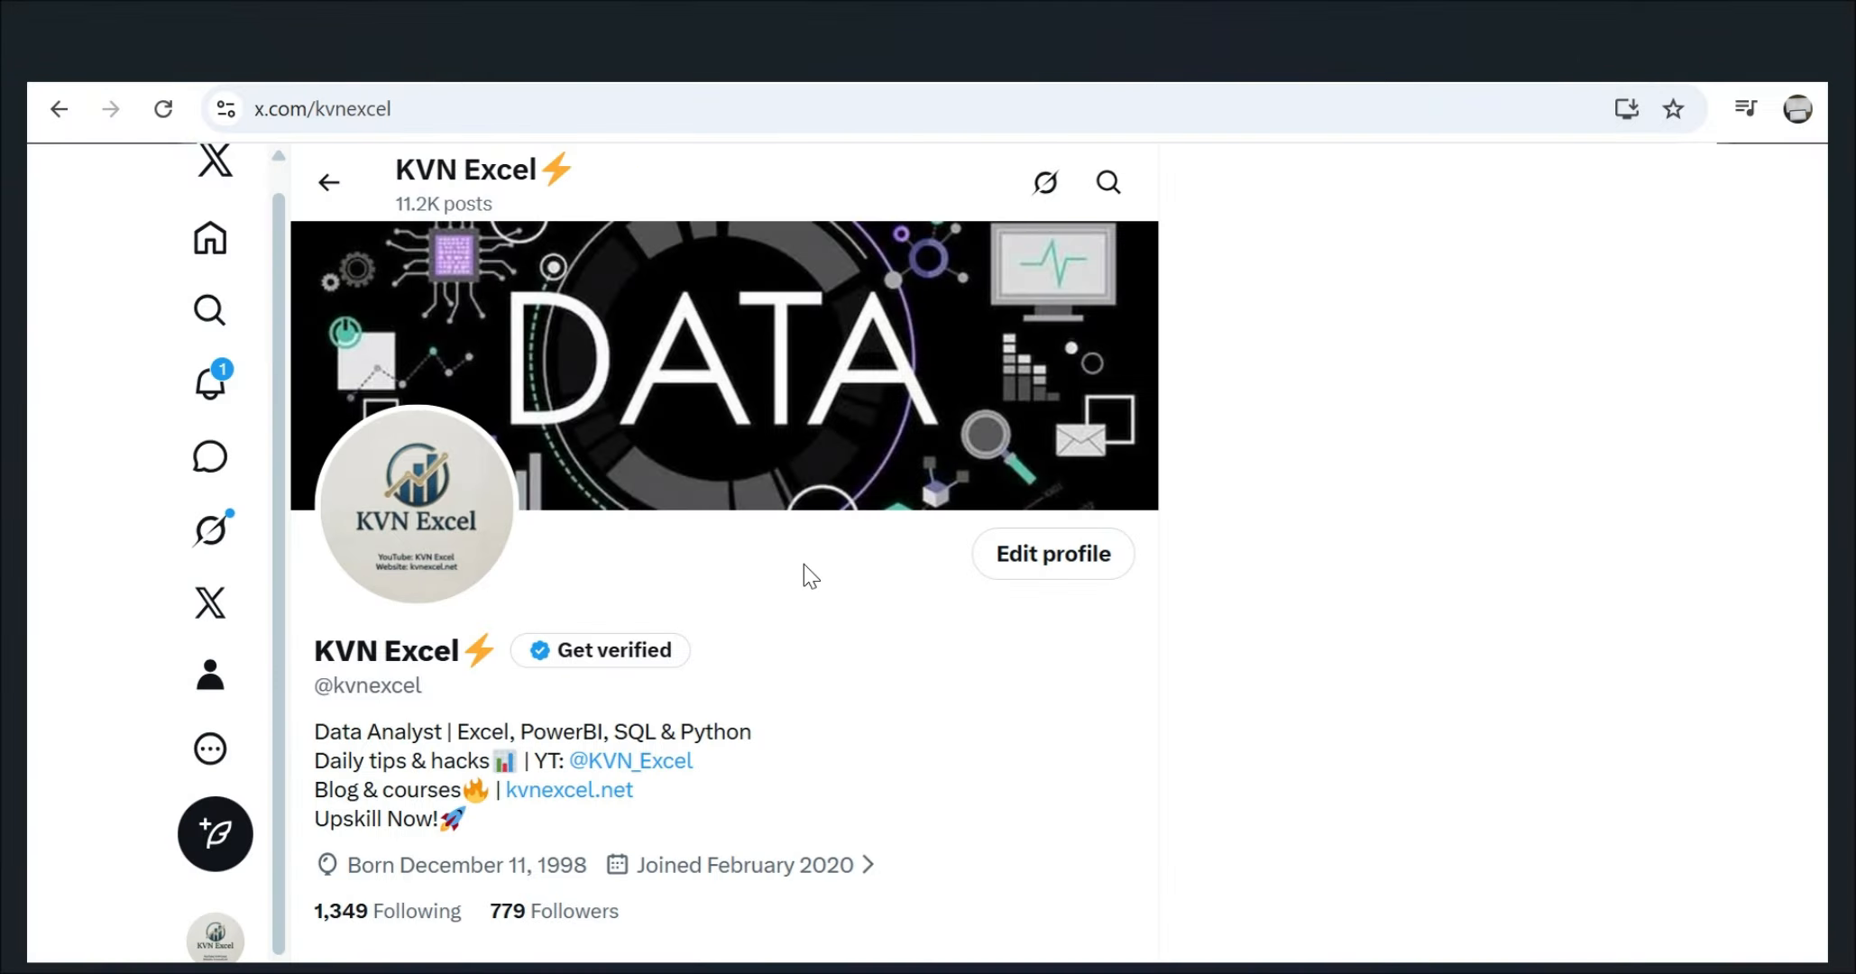
click(1687, 22)
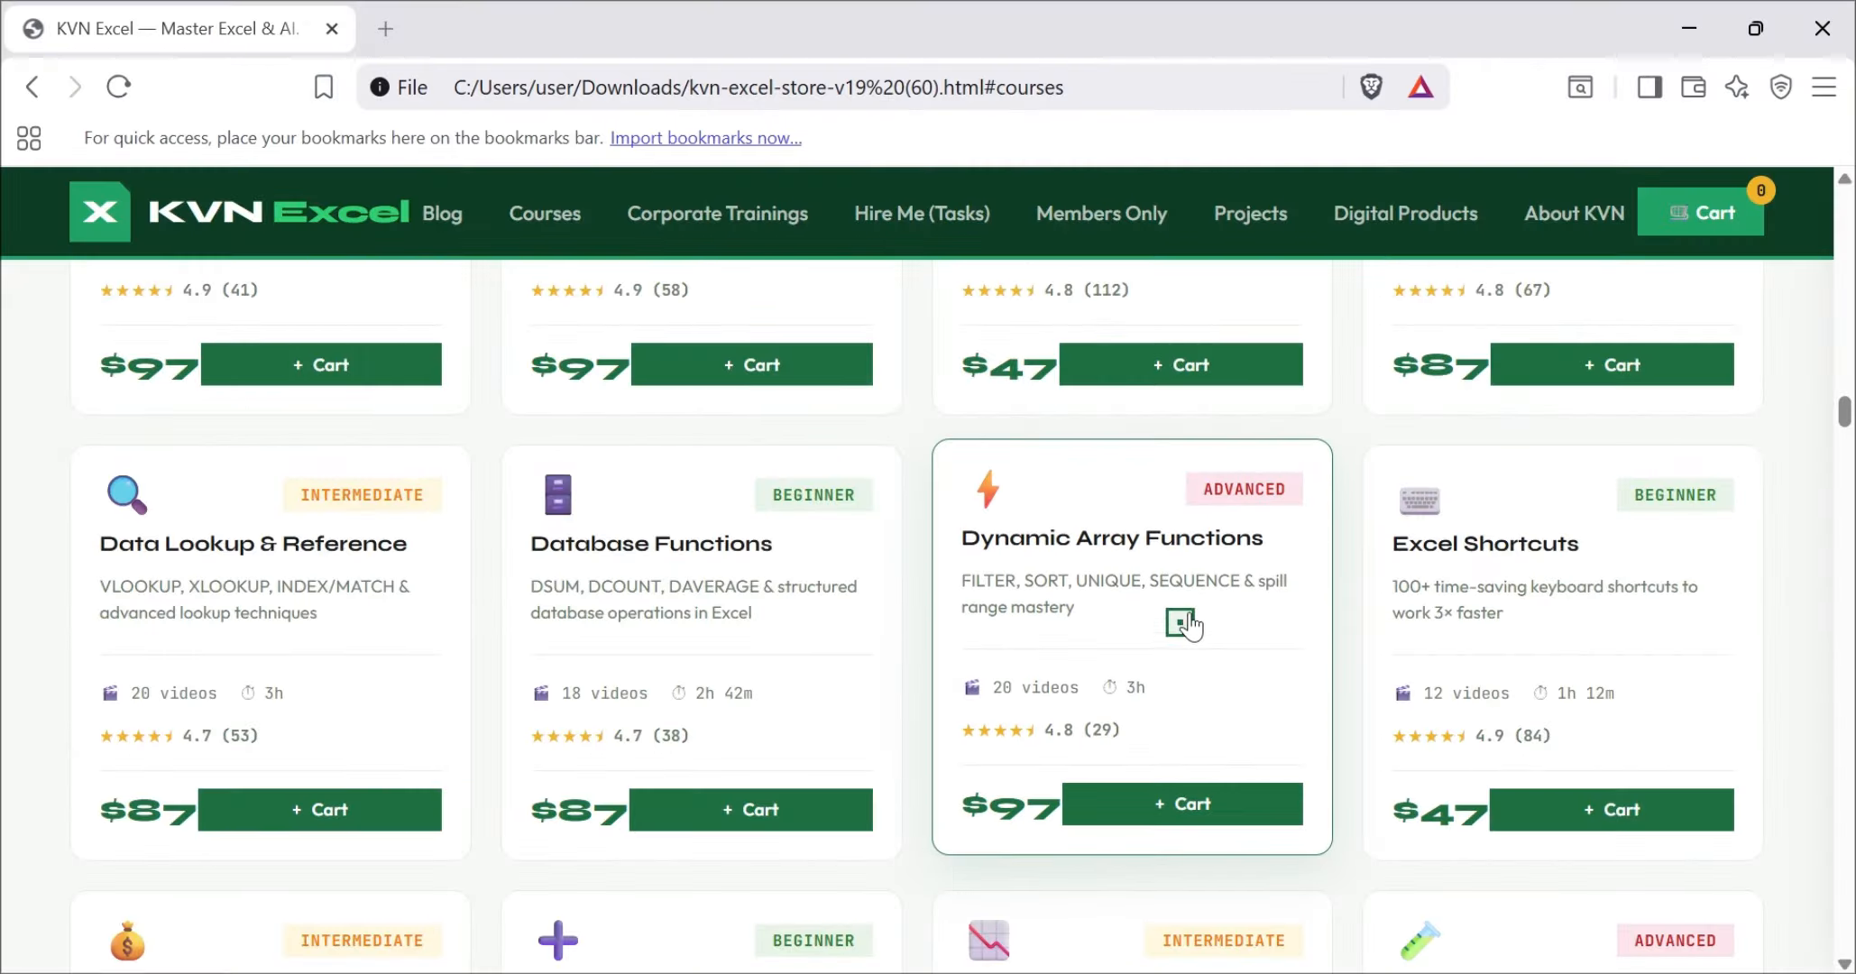
Step: Browse the KVN Excel store's course catalog, filtering it by Beginner, Intermediate and Advanced
scroll(1189, 616, up, 8)
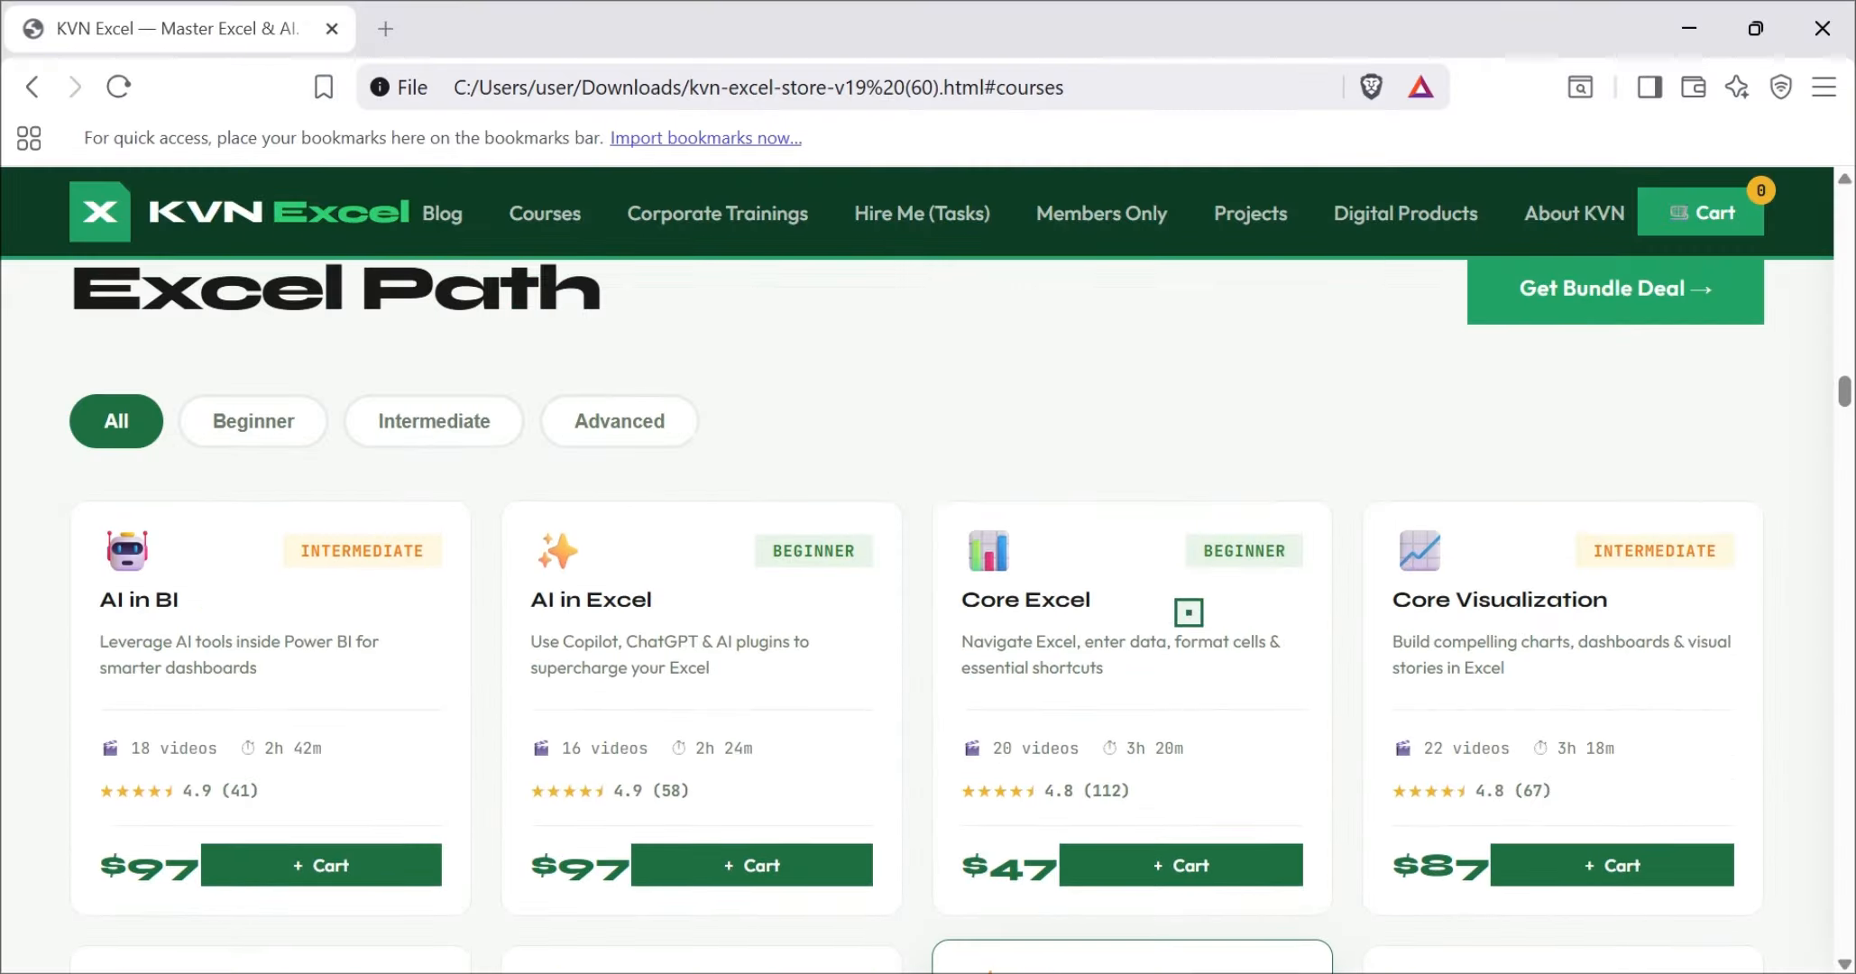
scroll(1188, 612, down, 1)
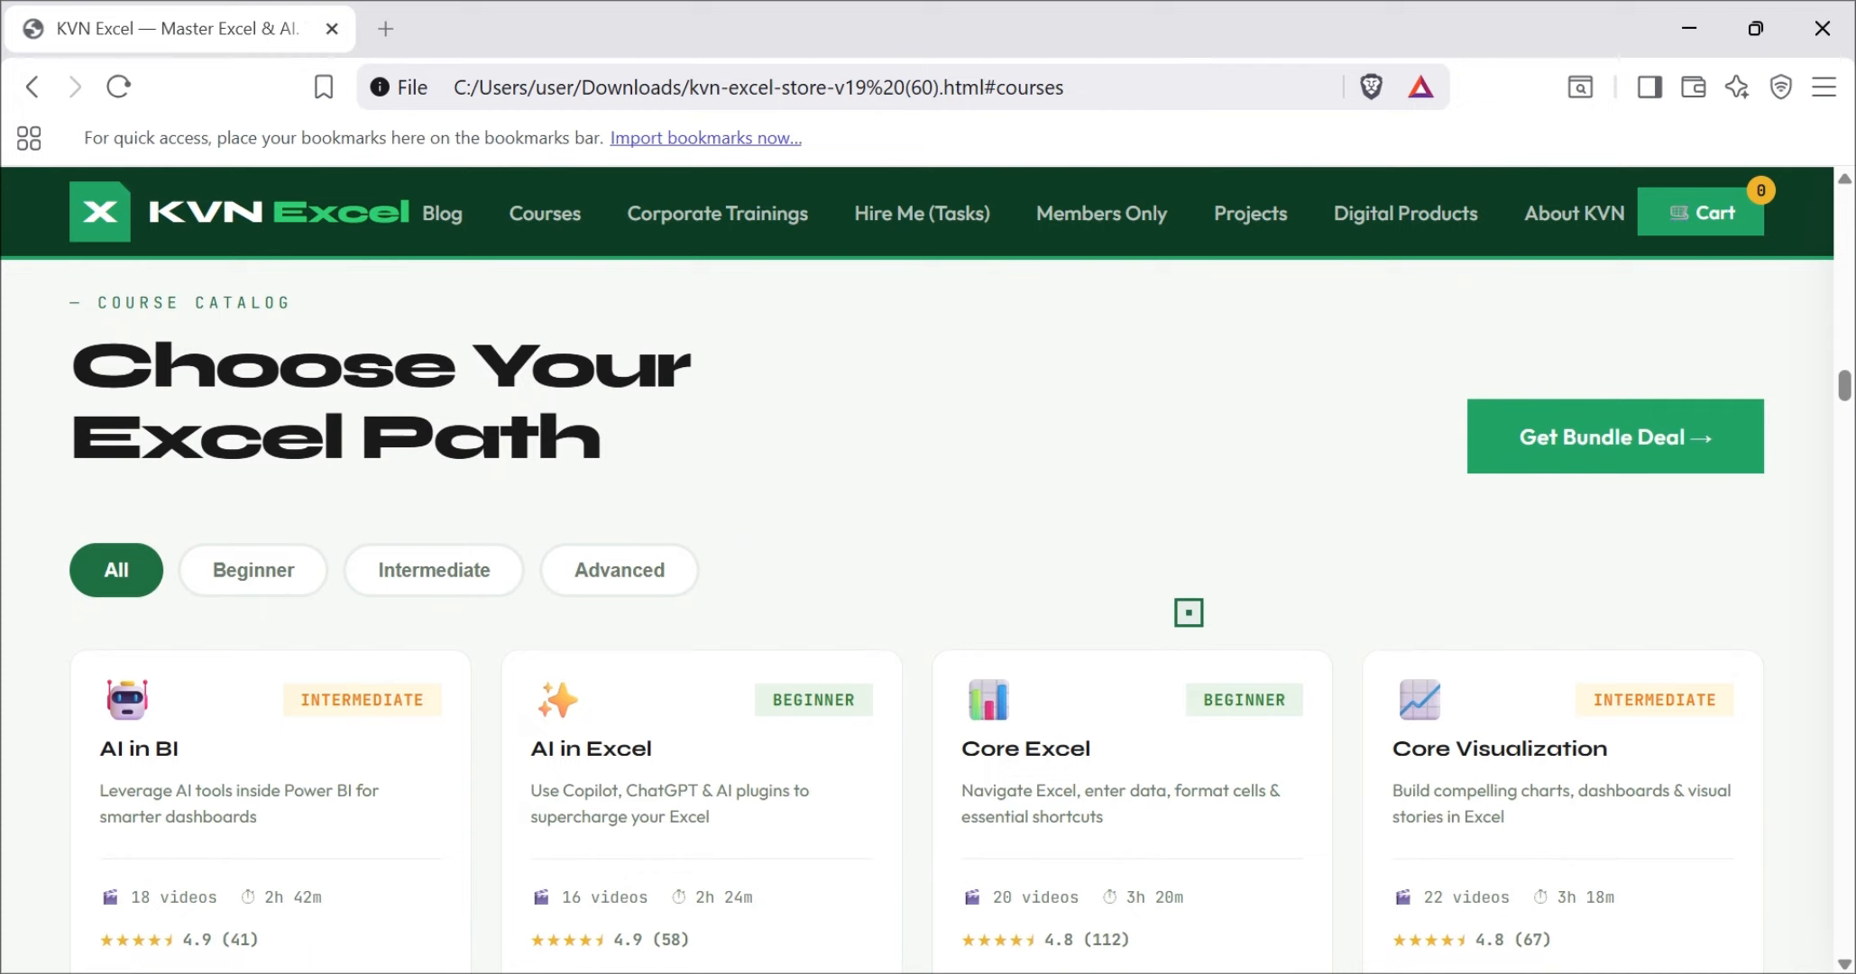
scroll(1189, 612, up, 1)
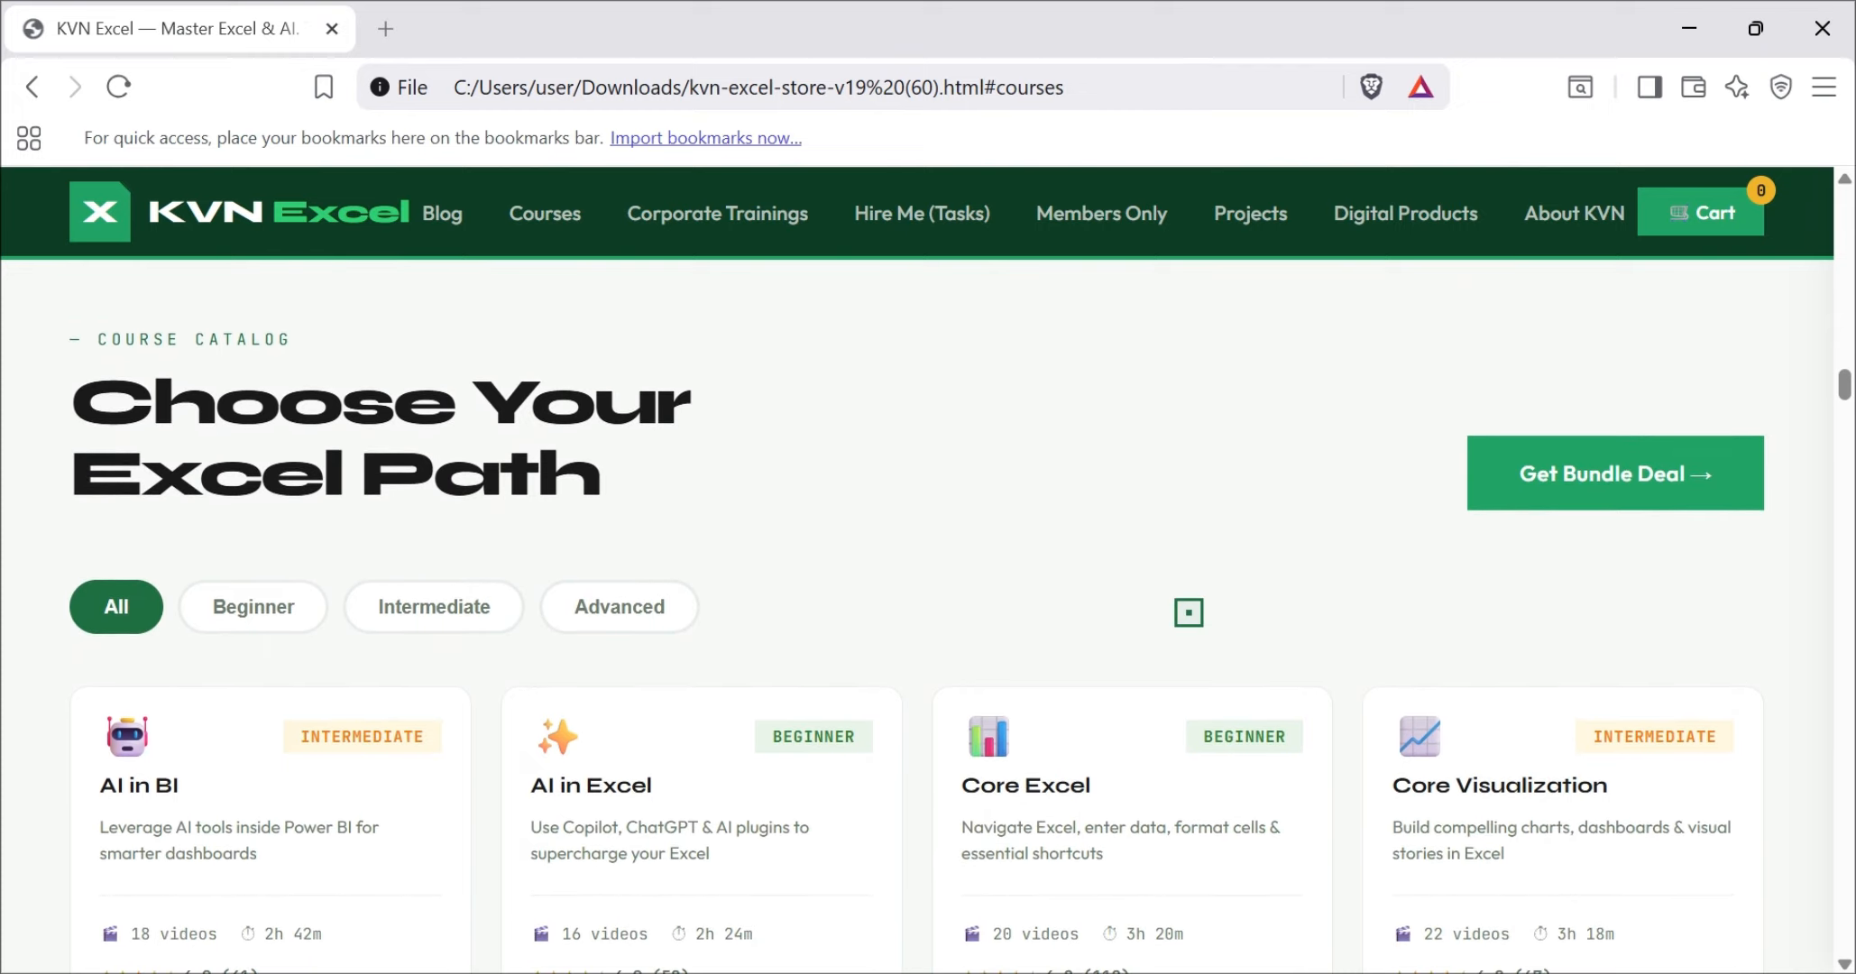
scroll(1189, 612, down, 6)
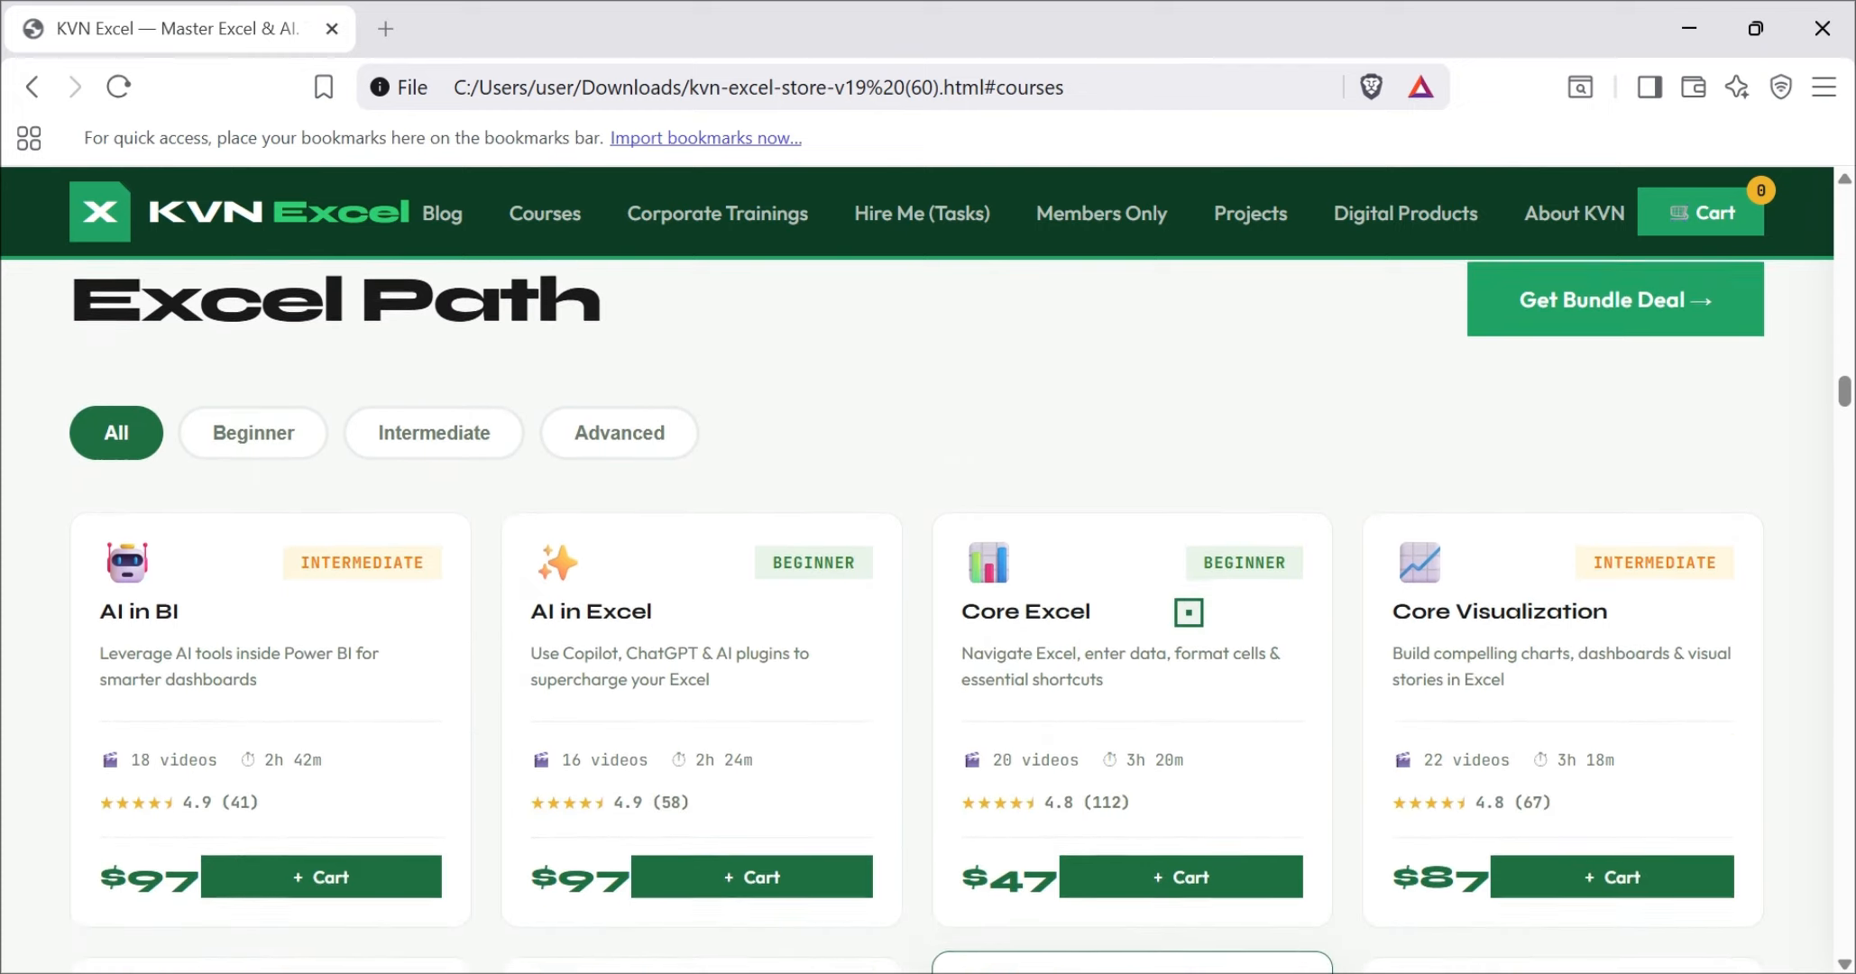
scroll(1189, 612, up, 6)
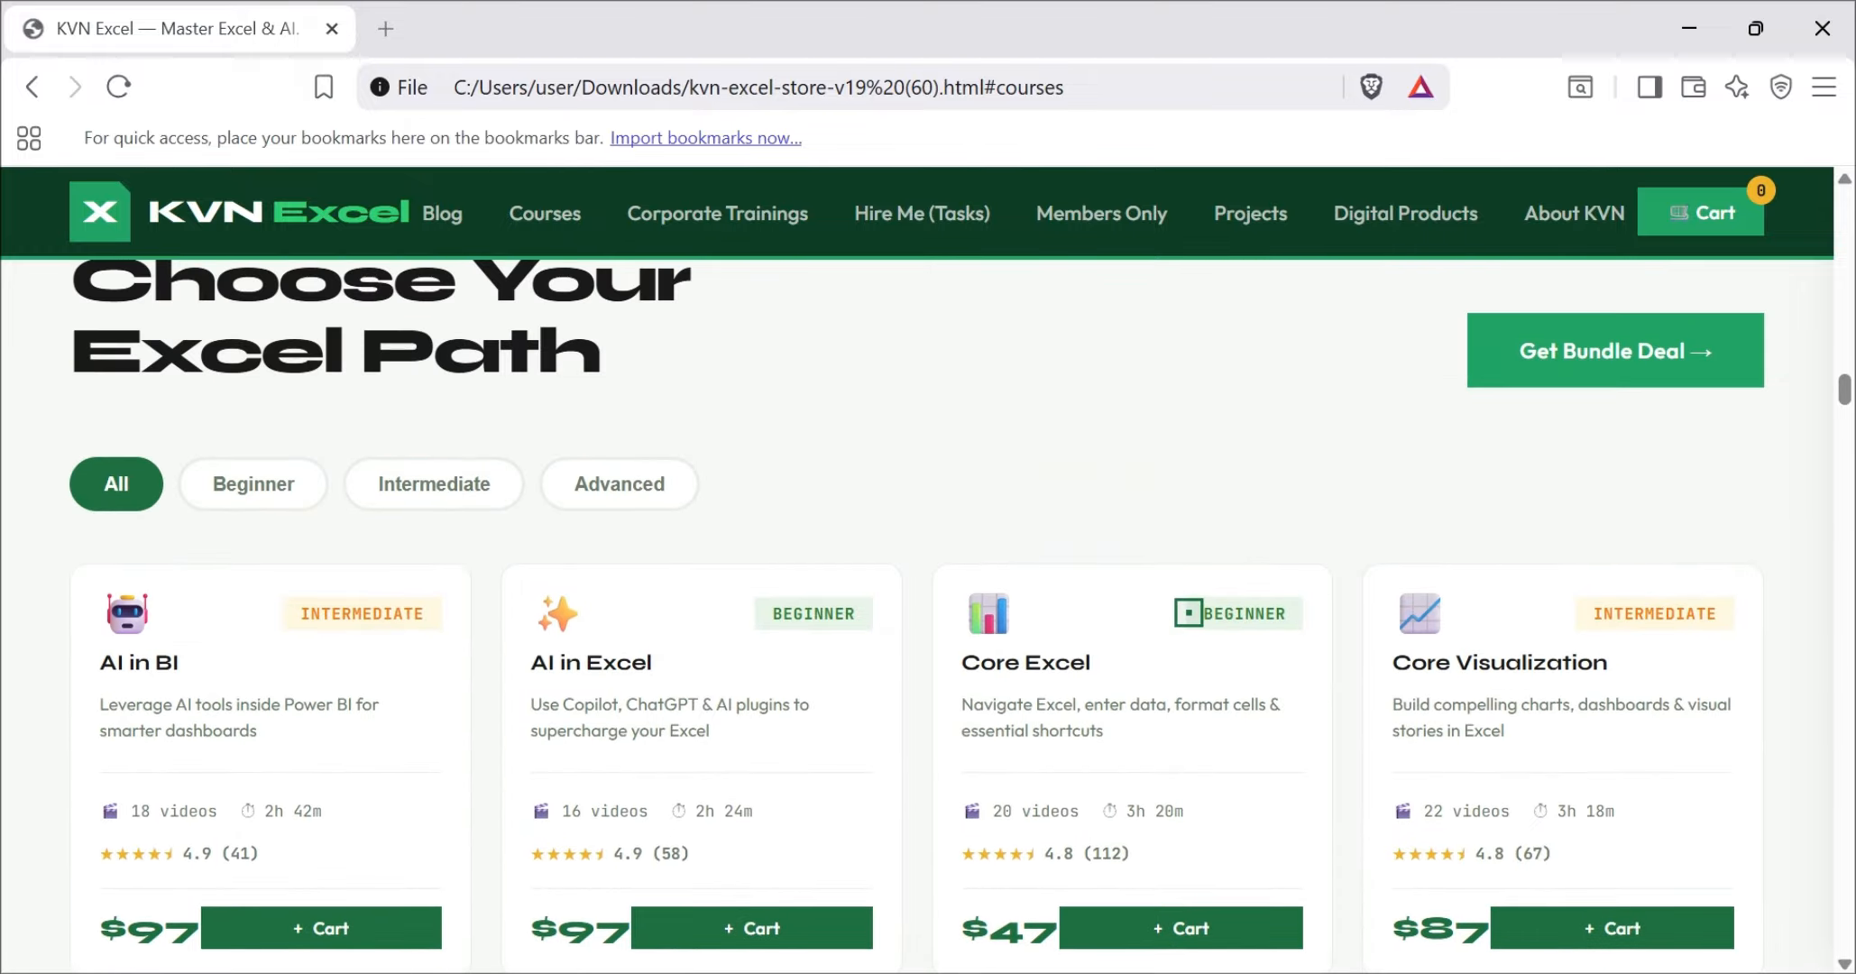
click(262, 484)
click(429, 485)
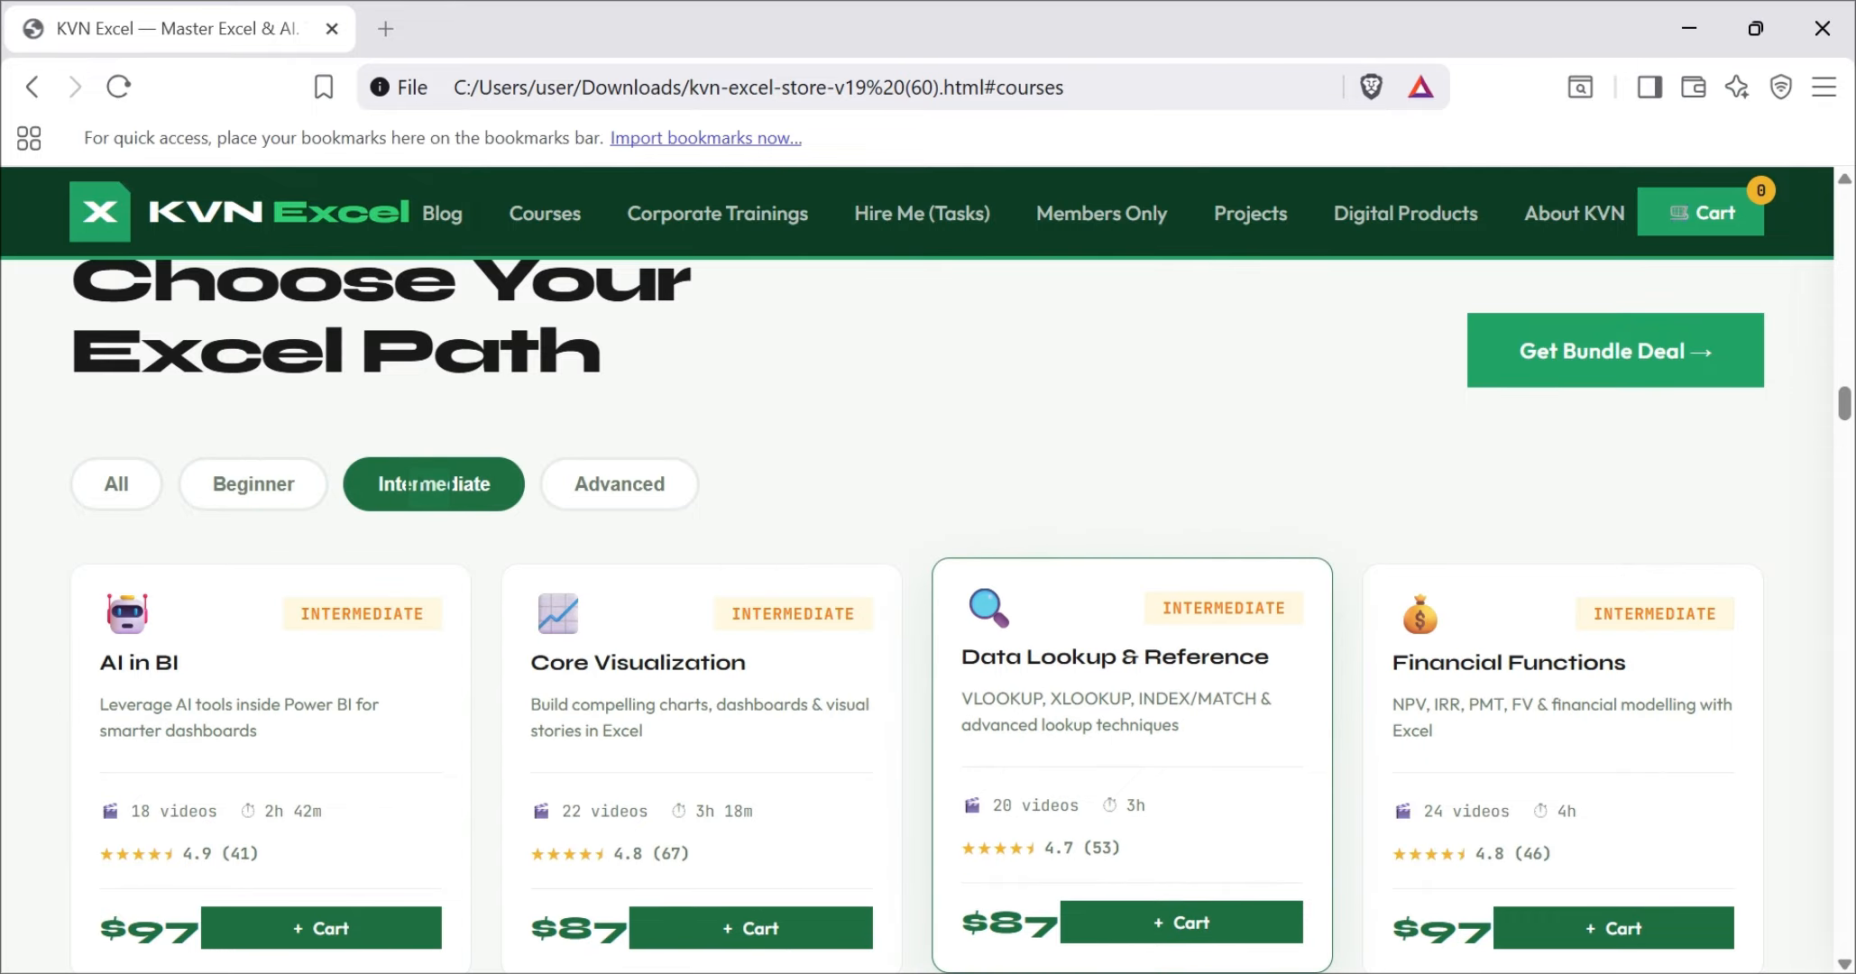
click(627, 487)
scroll(628, 503, down, 7)
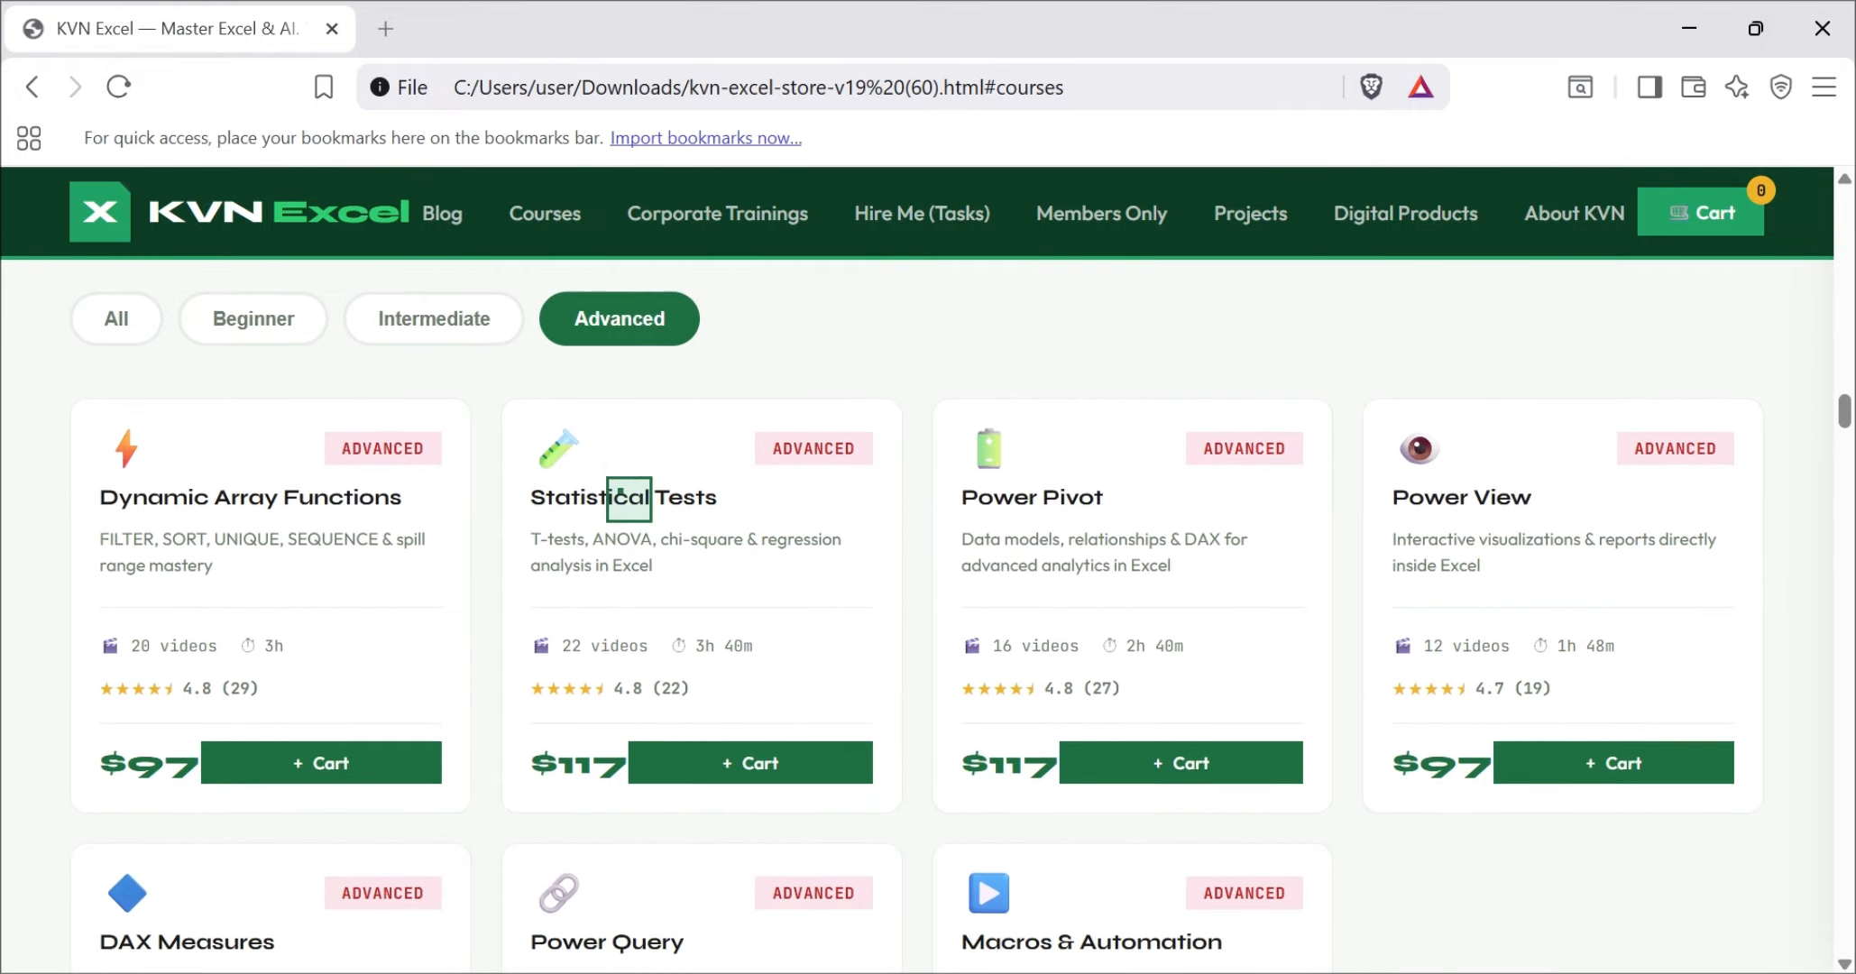
scroll(622, 493, up, 7)
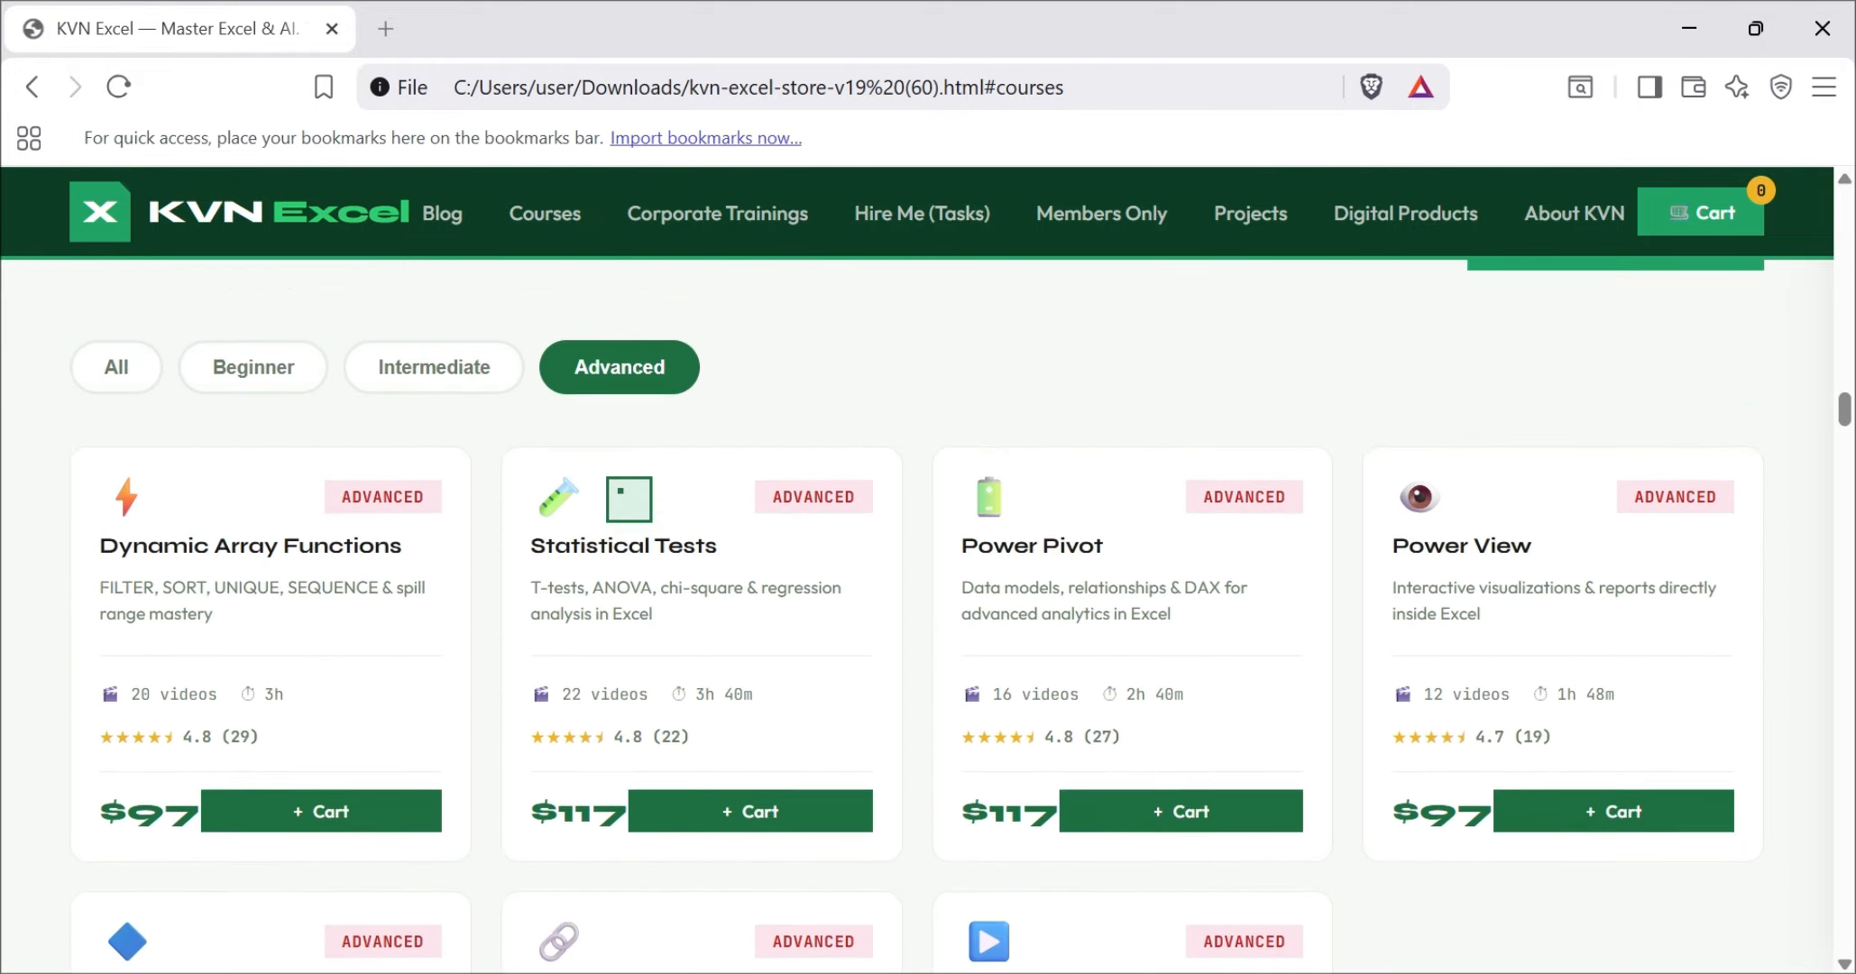
Step: Show all courses in the catalog and look through the course cards
click(117, 720)
scroll(124, 747, down, 2)
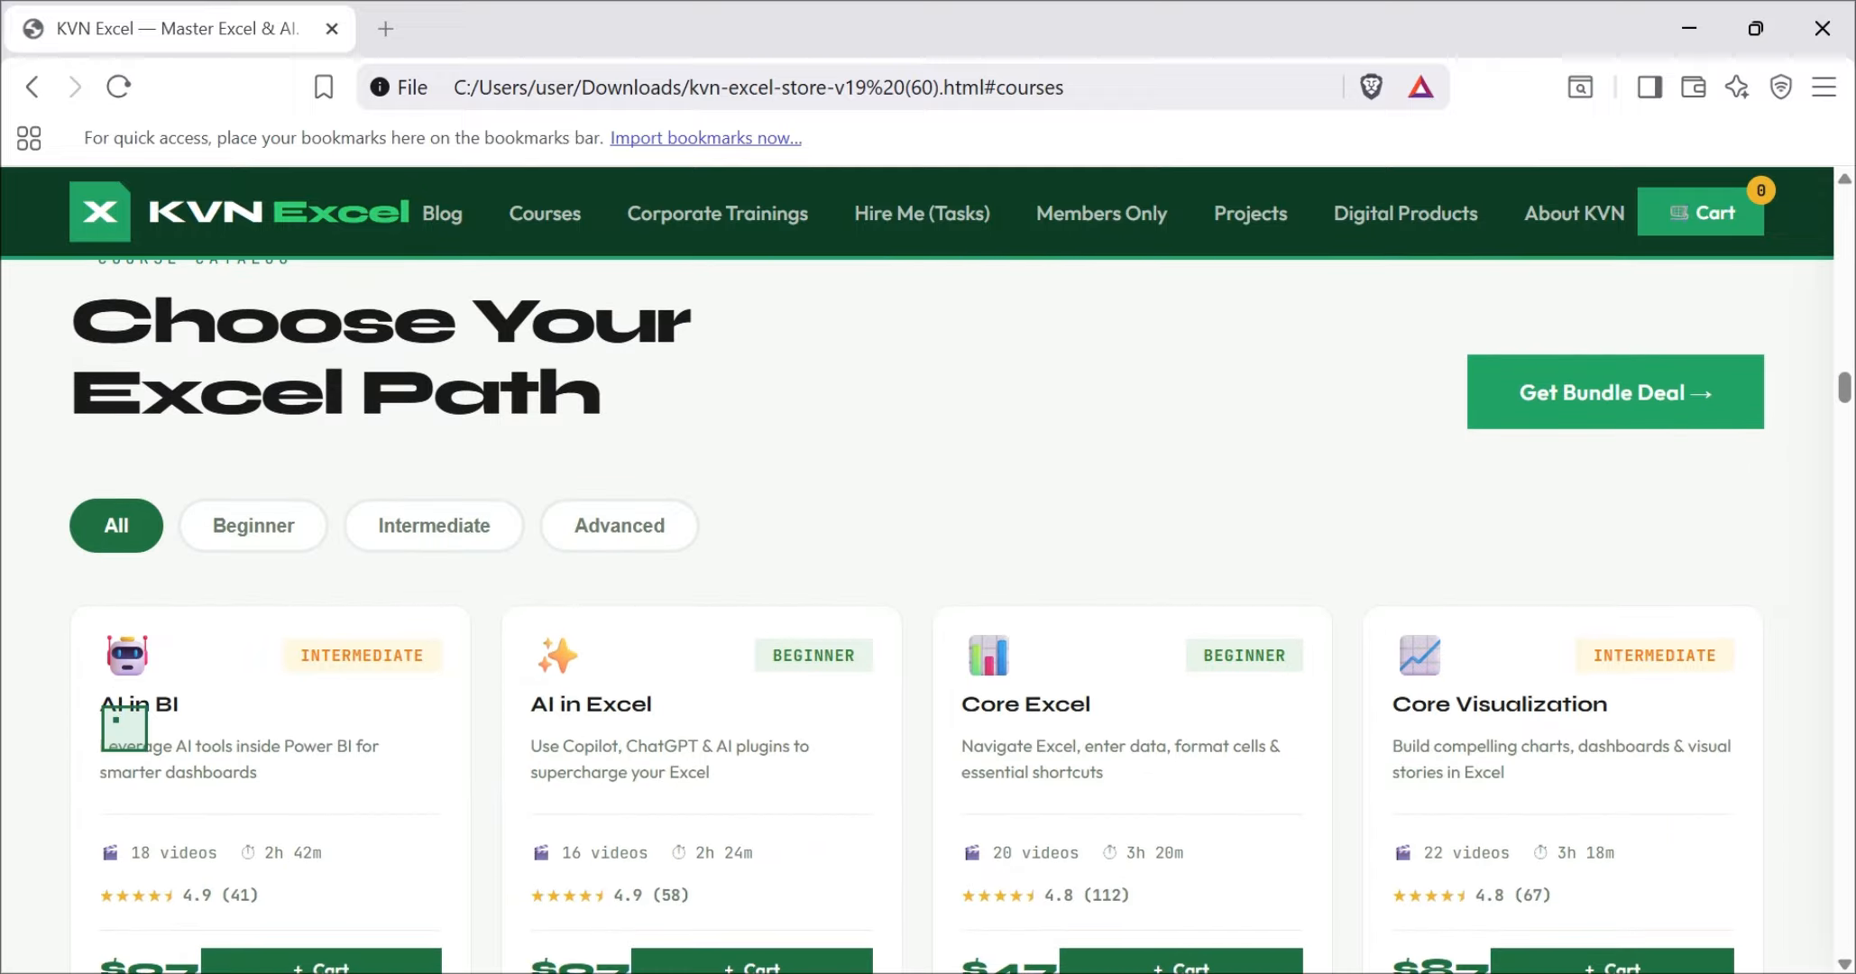
scroll(124, 728, up, 2)
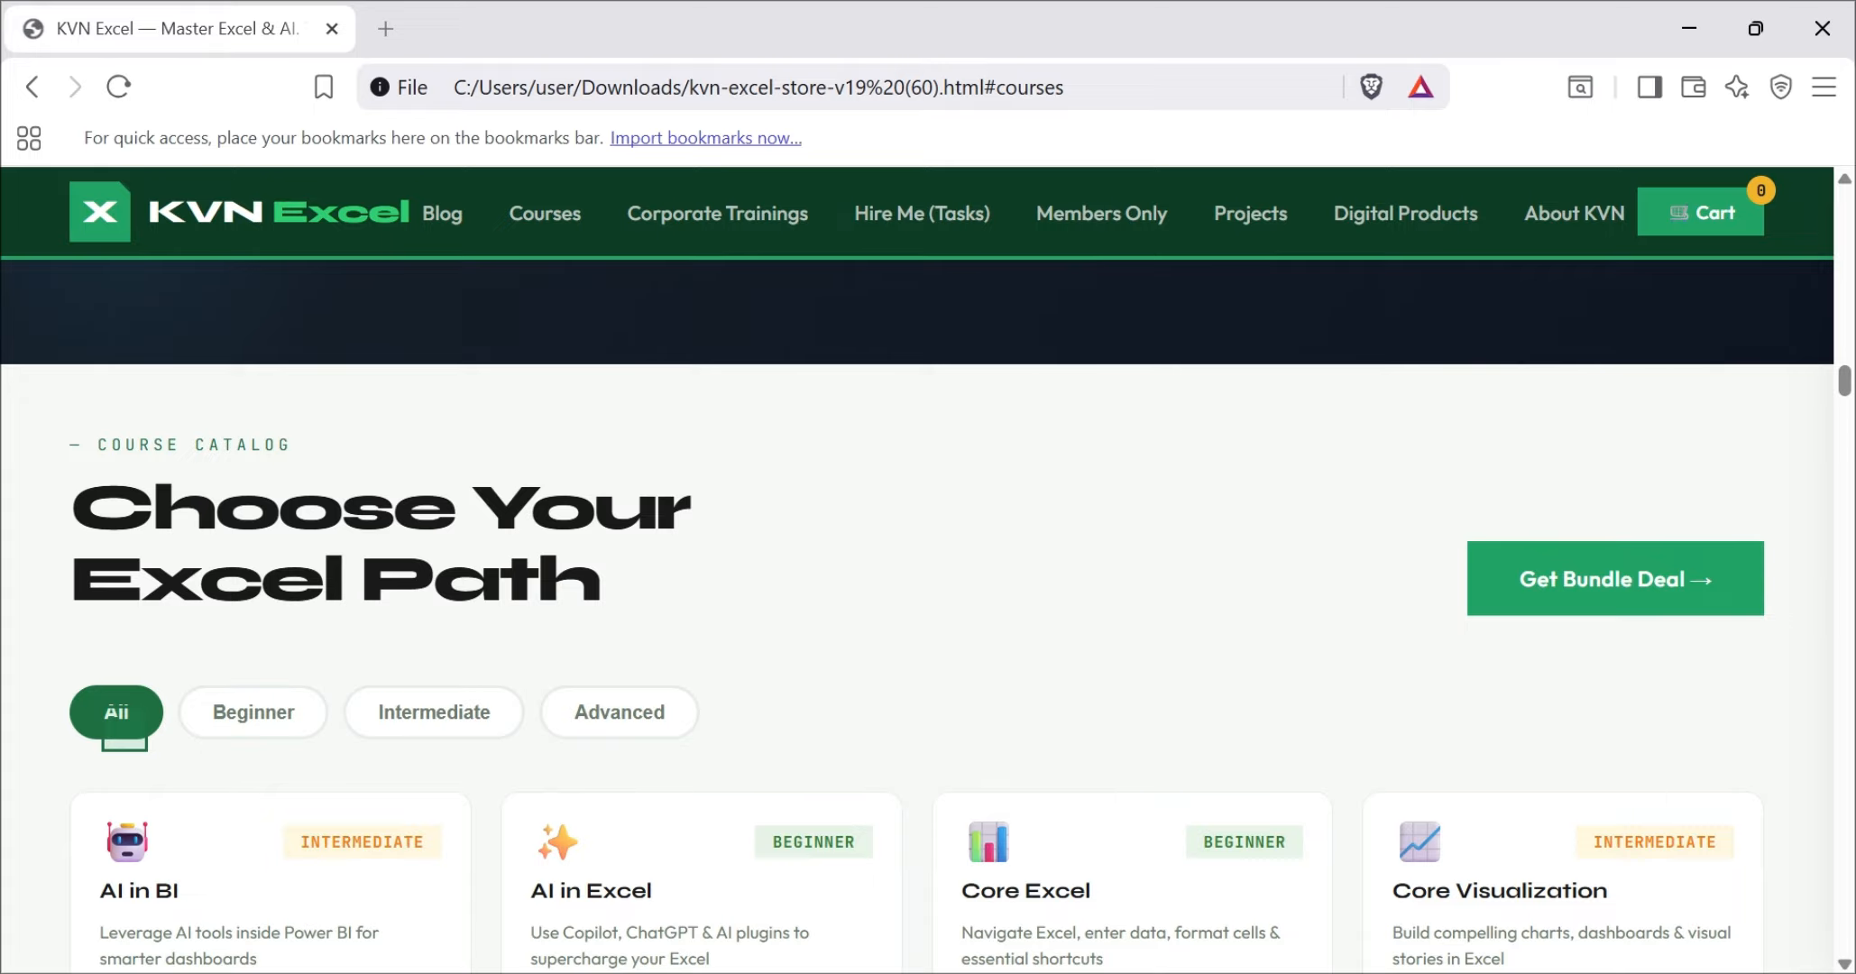
scroll(124, 727, down, 5)
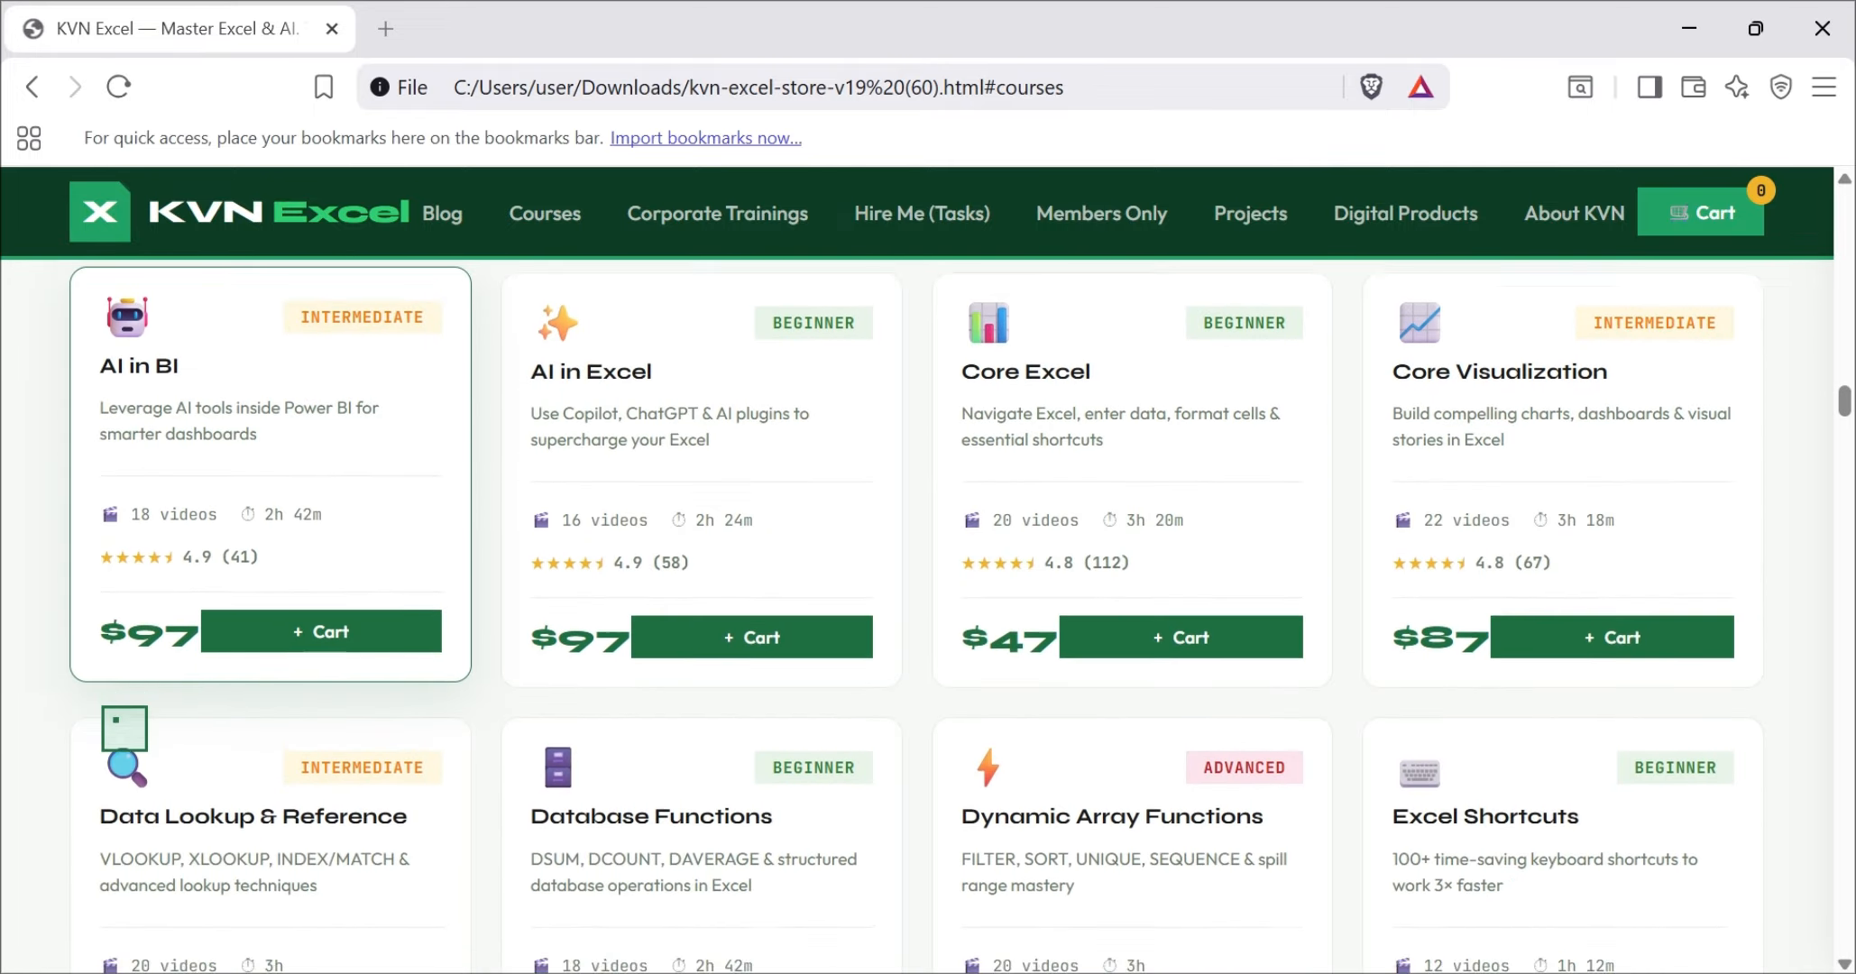
scroll(125, 727, down, 5)
Step: Go to the Hire Me (Tasks) section and review the AI-powered freelance services and their starting prices
click(904, 214)
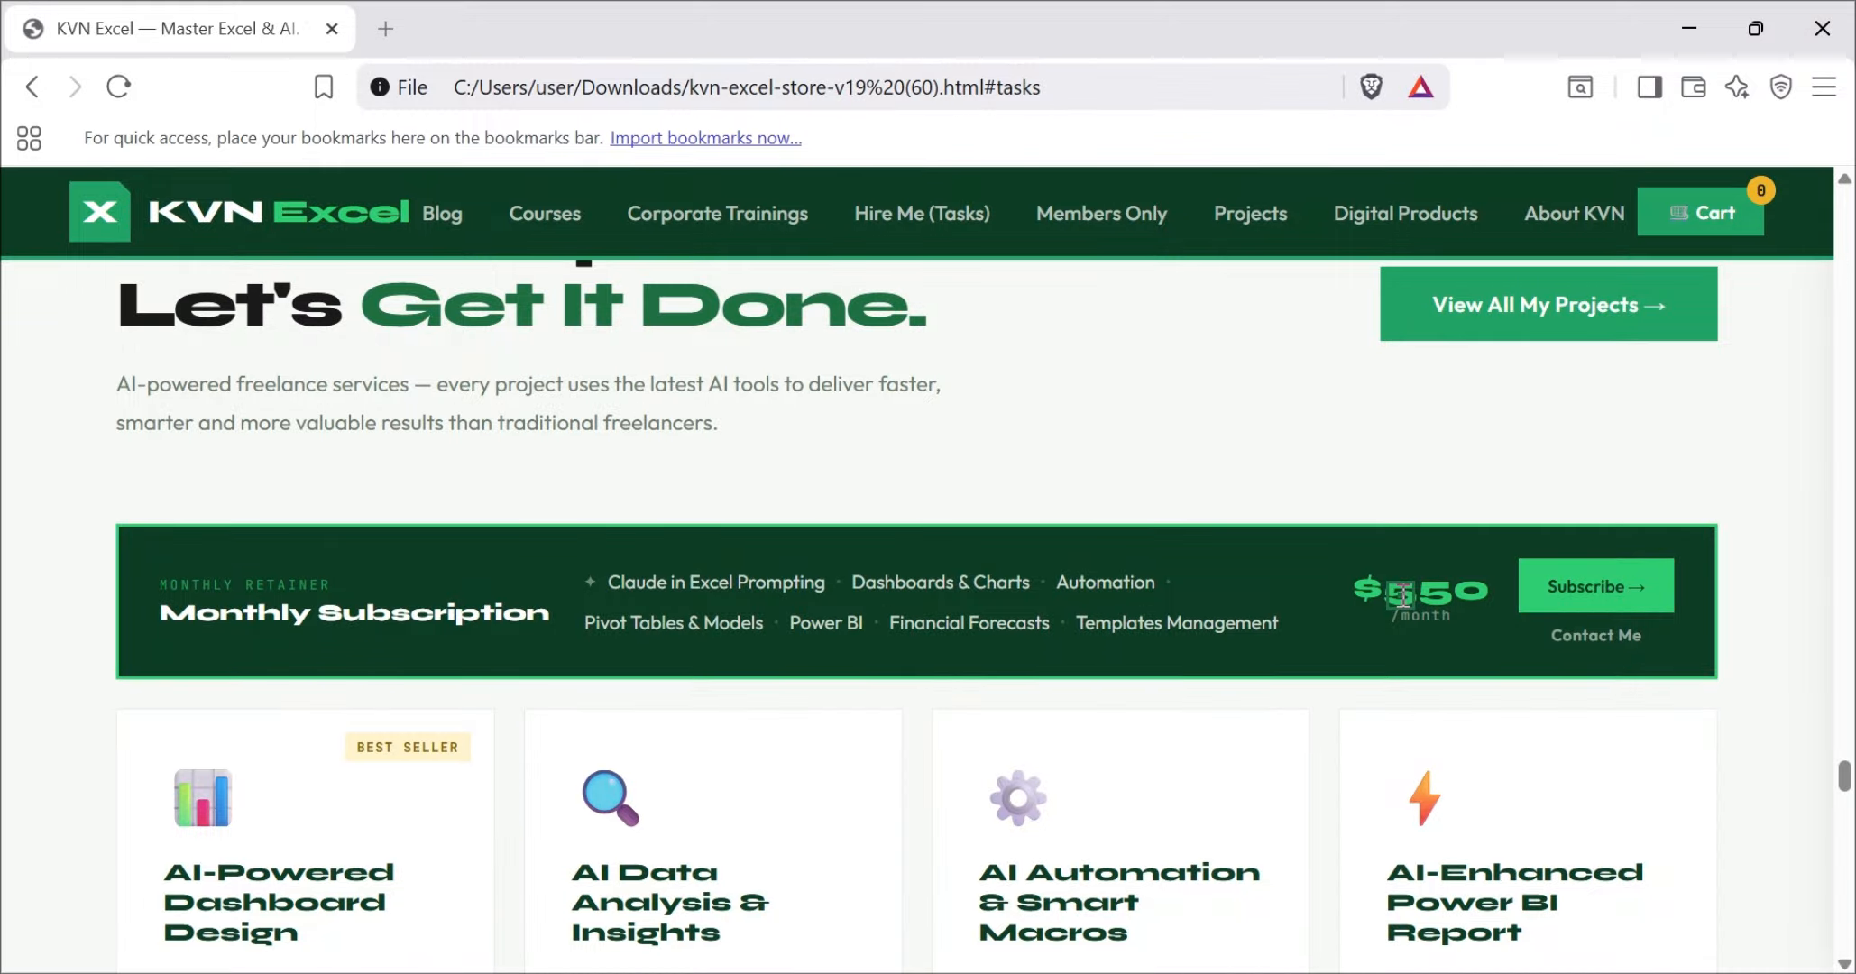
scroll(1402, 593, down, 6)
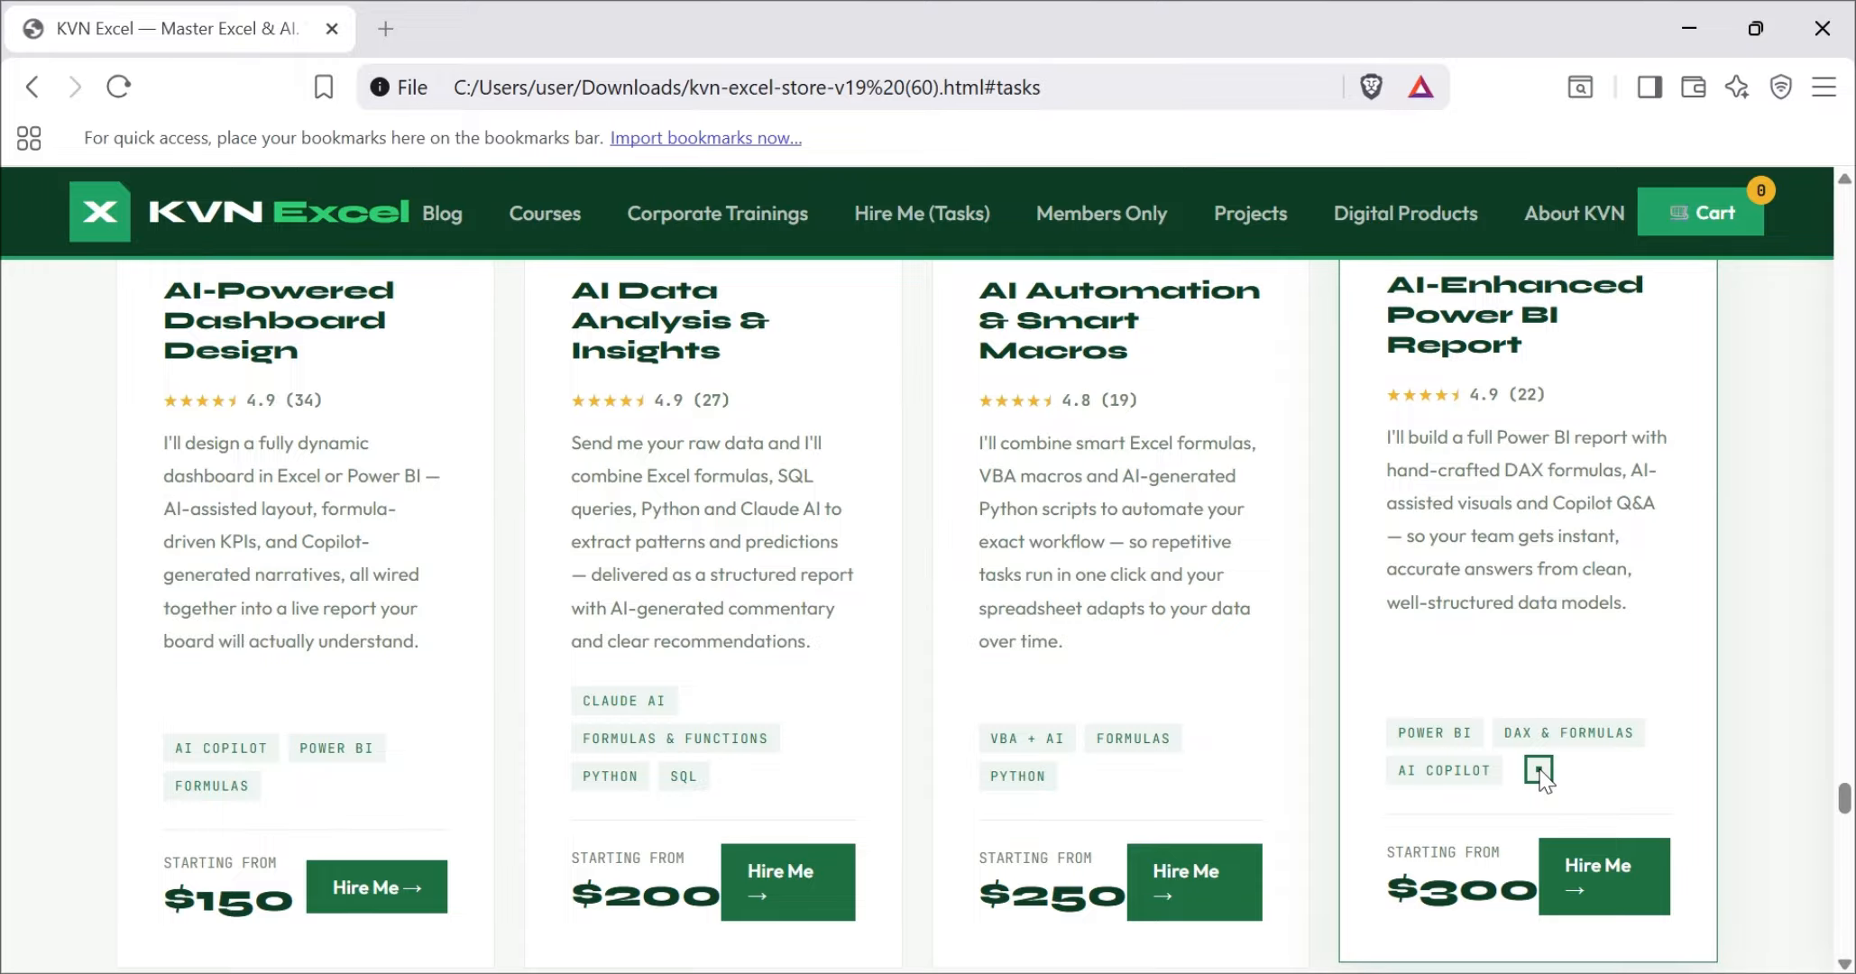
scroll(1539, 769, up, 15)
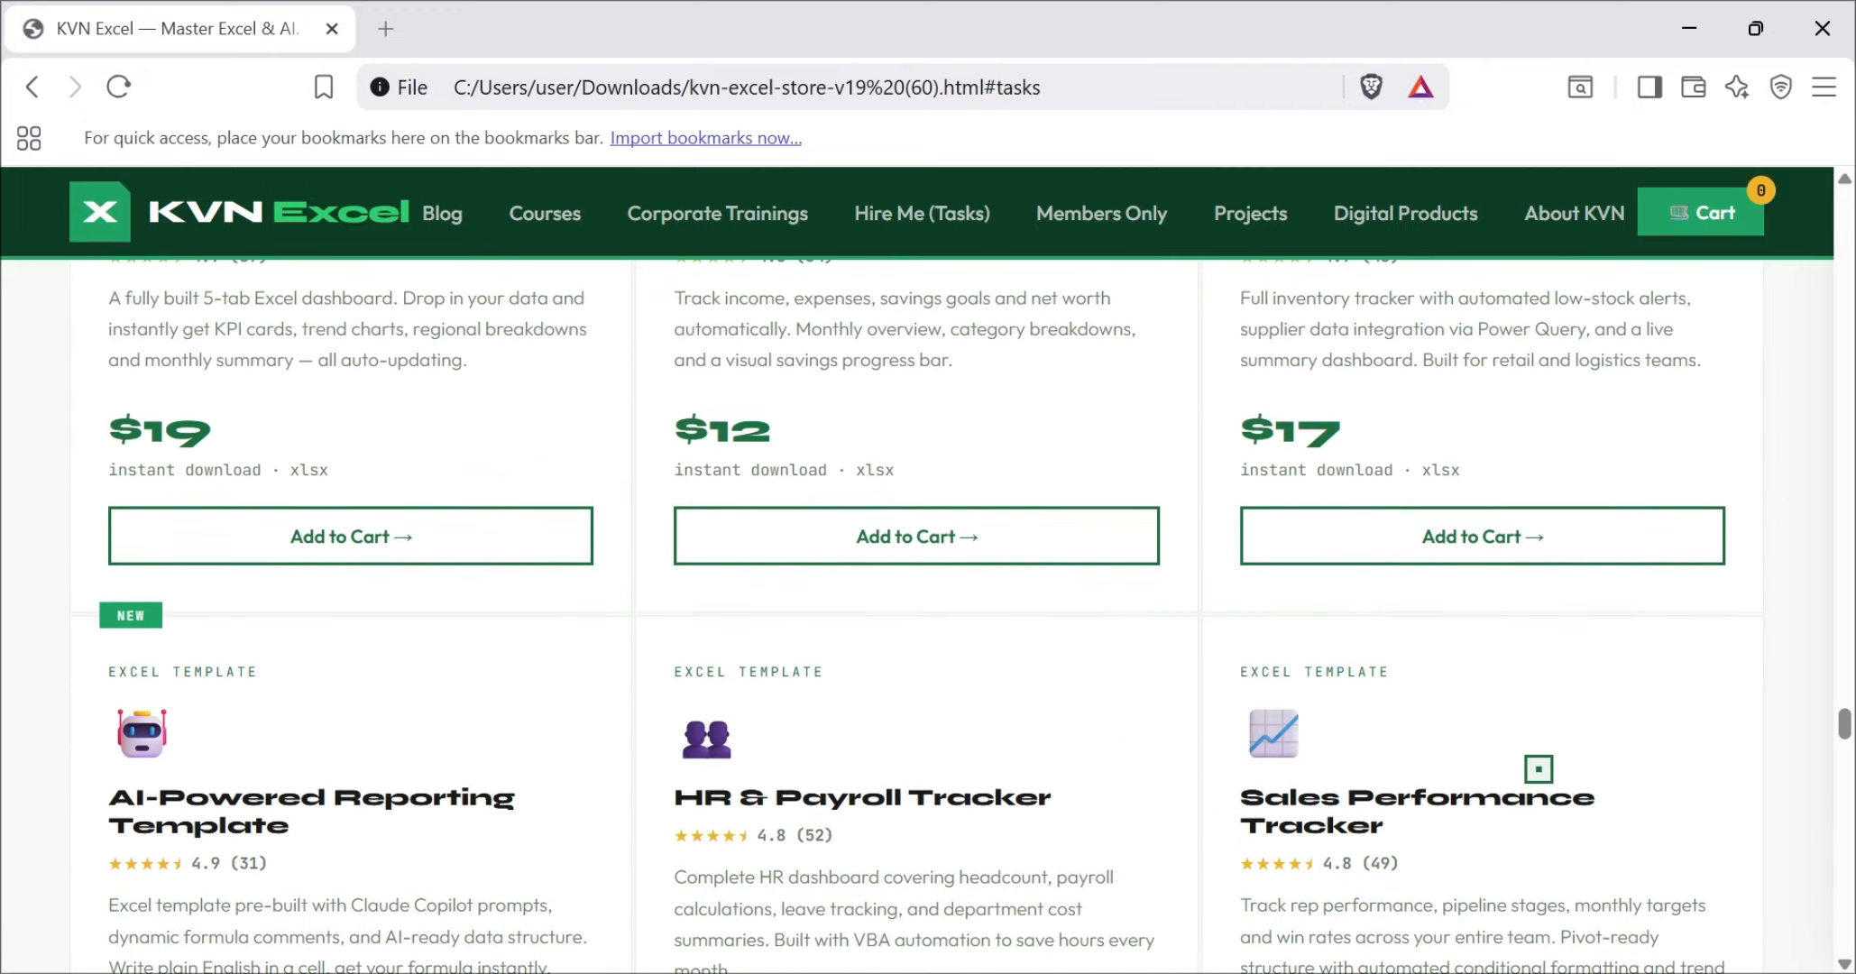
Step: Examine the Excel templates, their descriptions and prices in the Templates & eBooks section
scroll(1538, 770, up, 8)
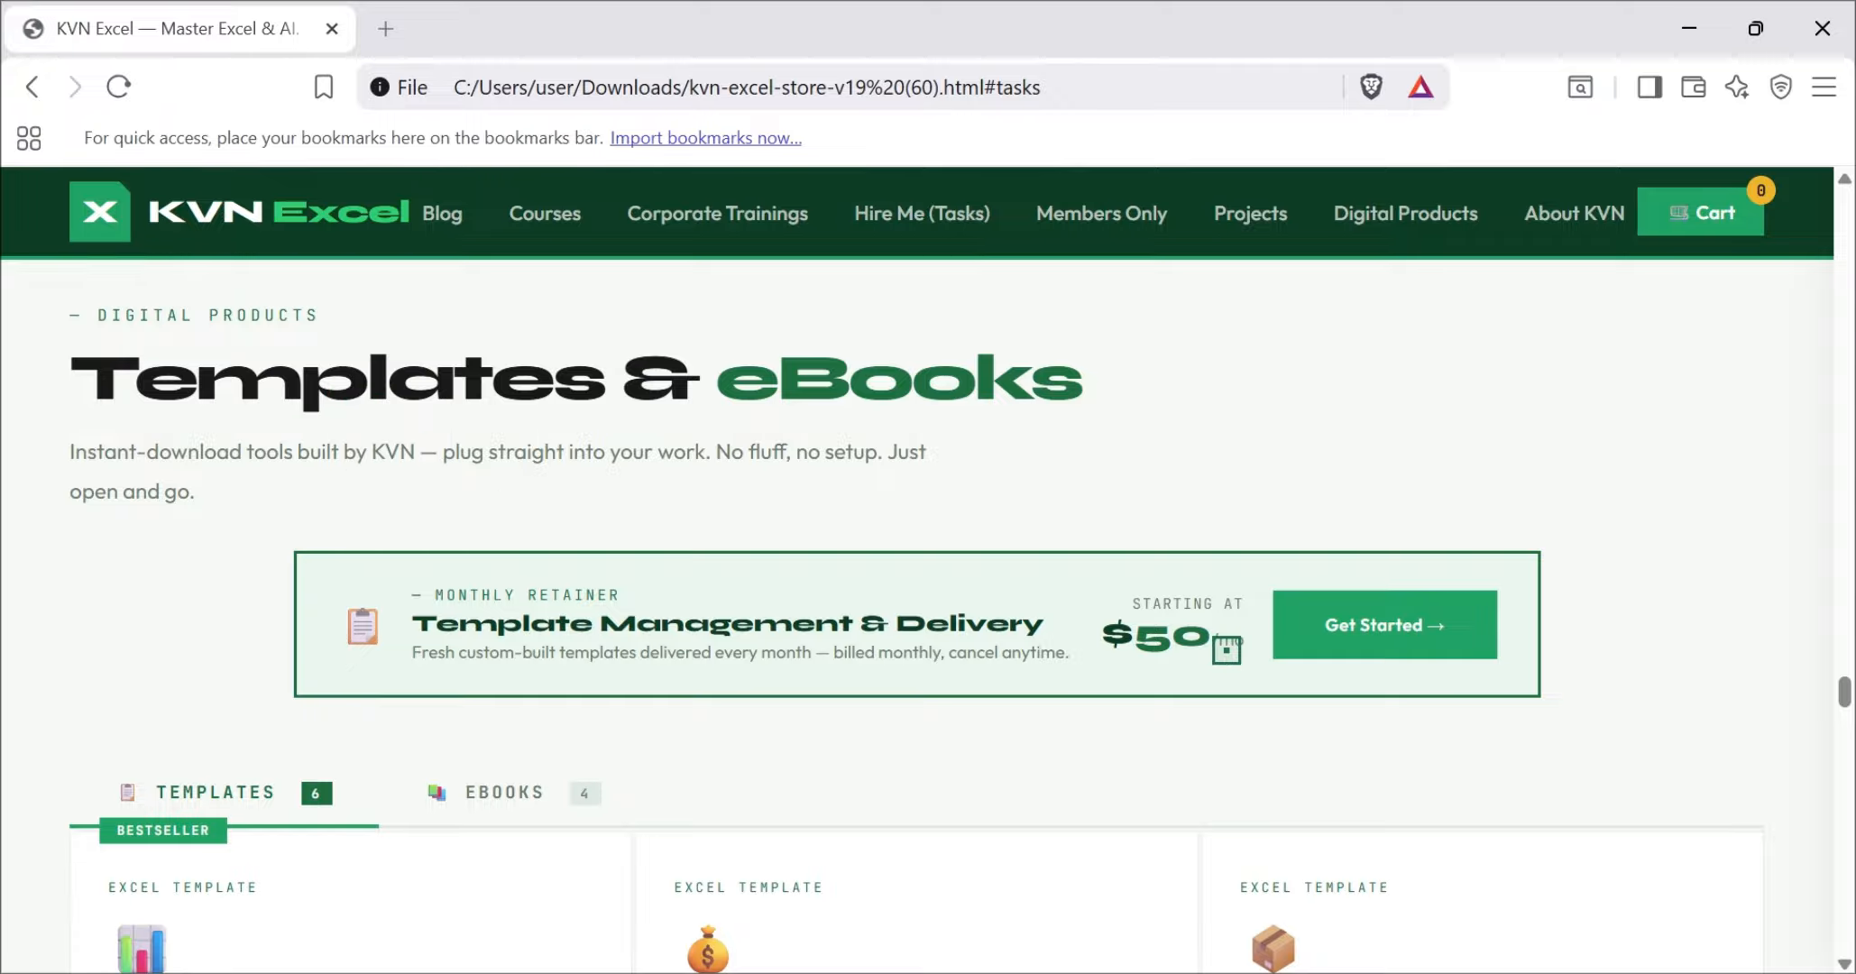
scroll(1228, 656, down, 5)
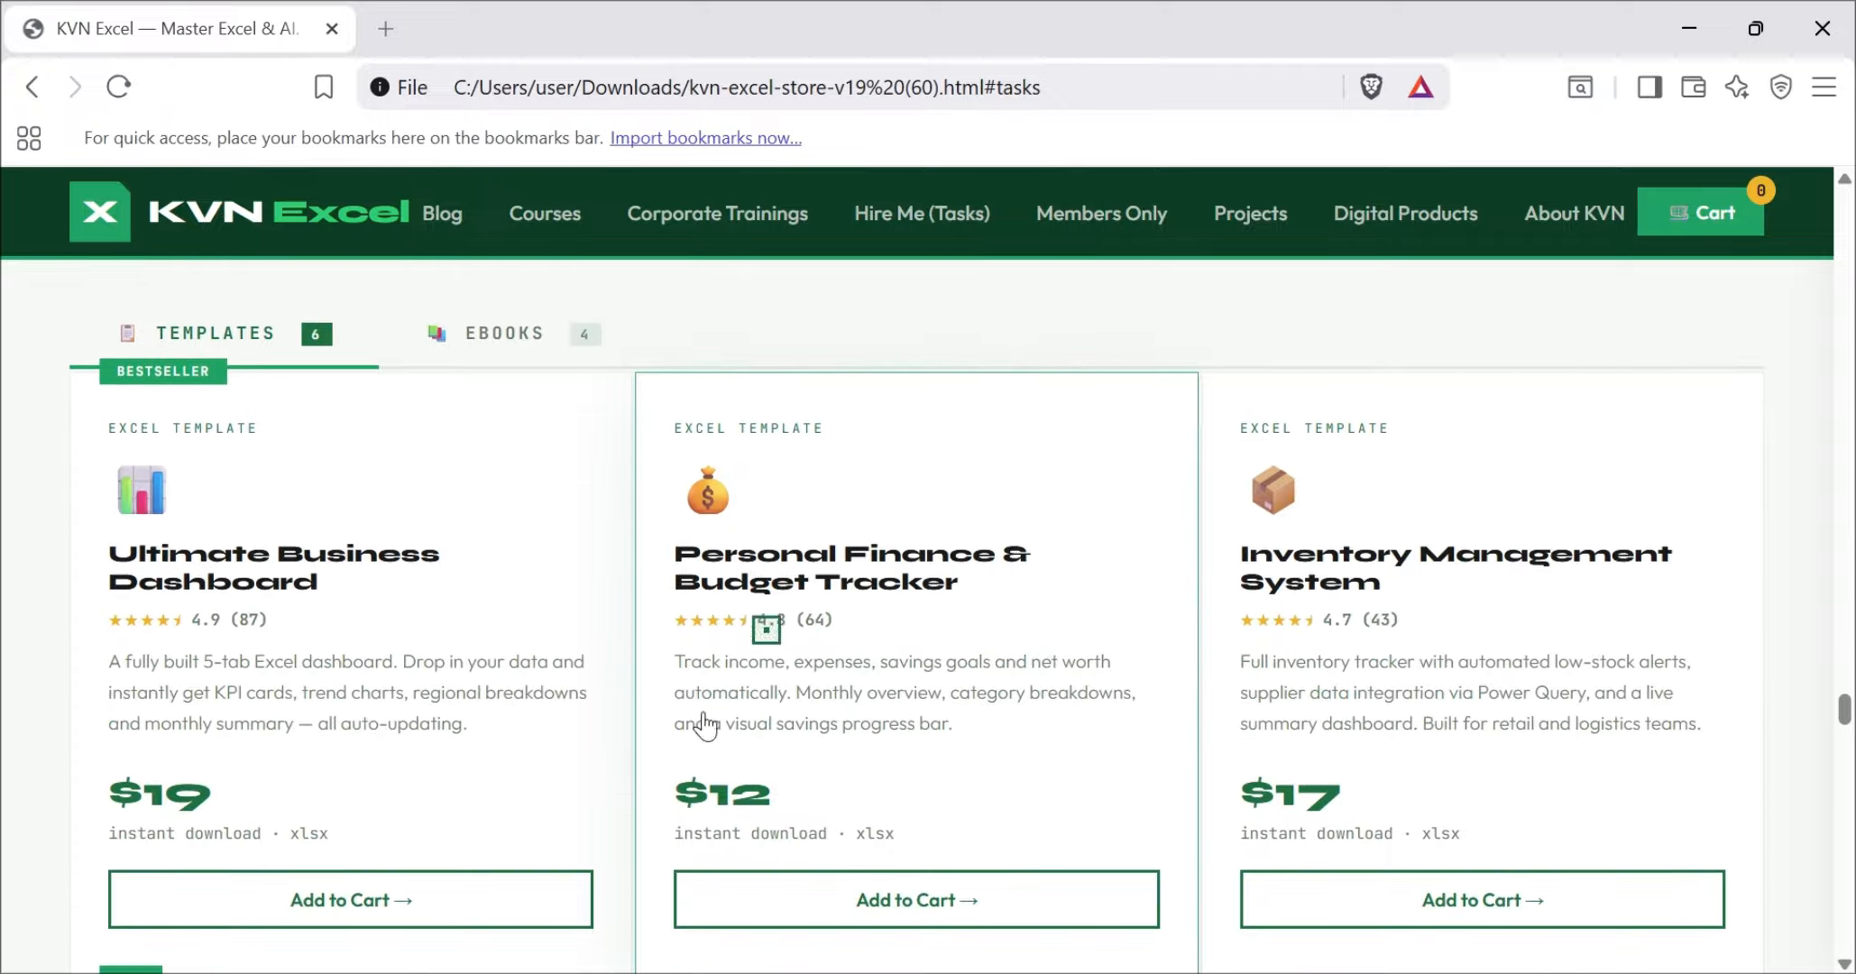
scroll(1079, 620, up, 2)
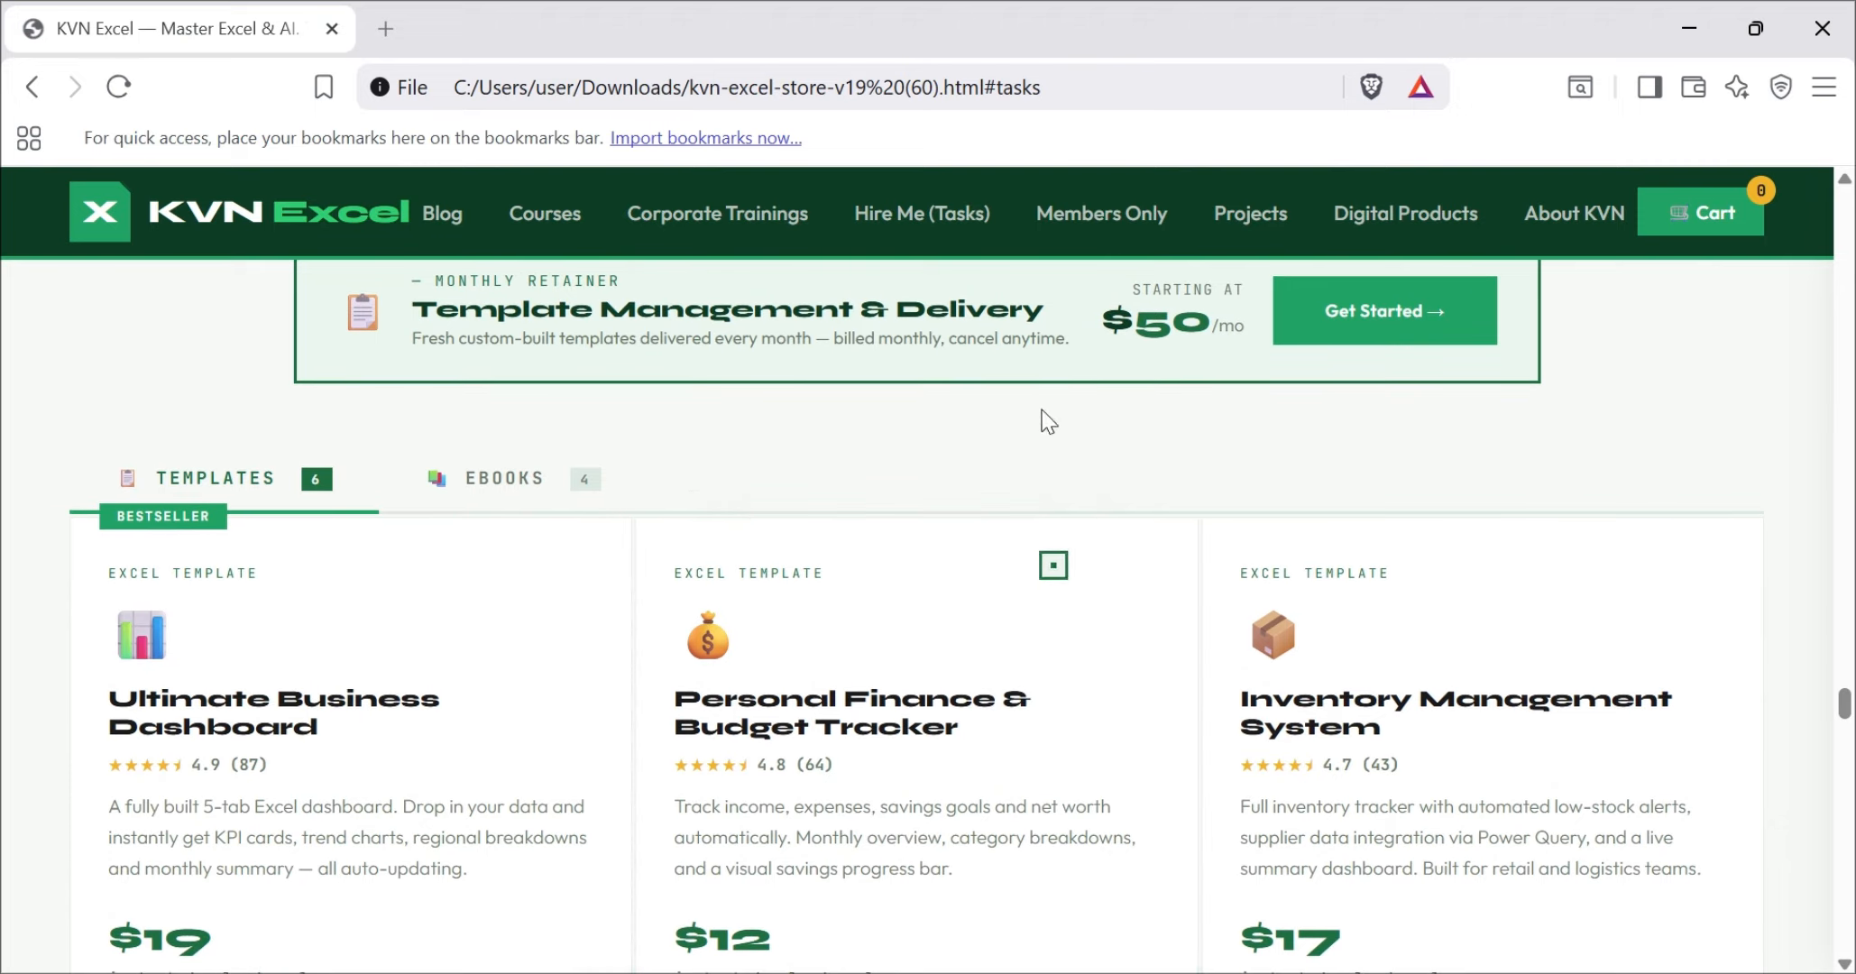
scroll(754, 587, down, 7)
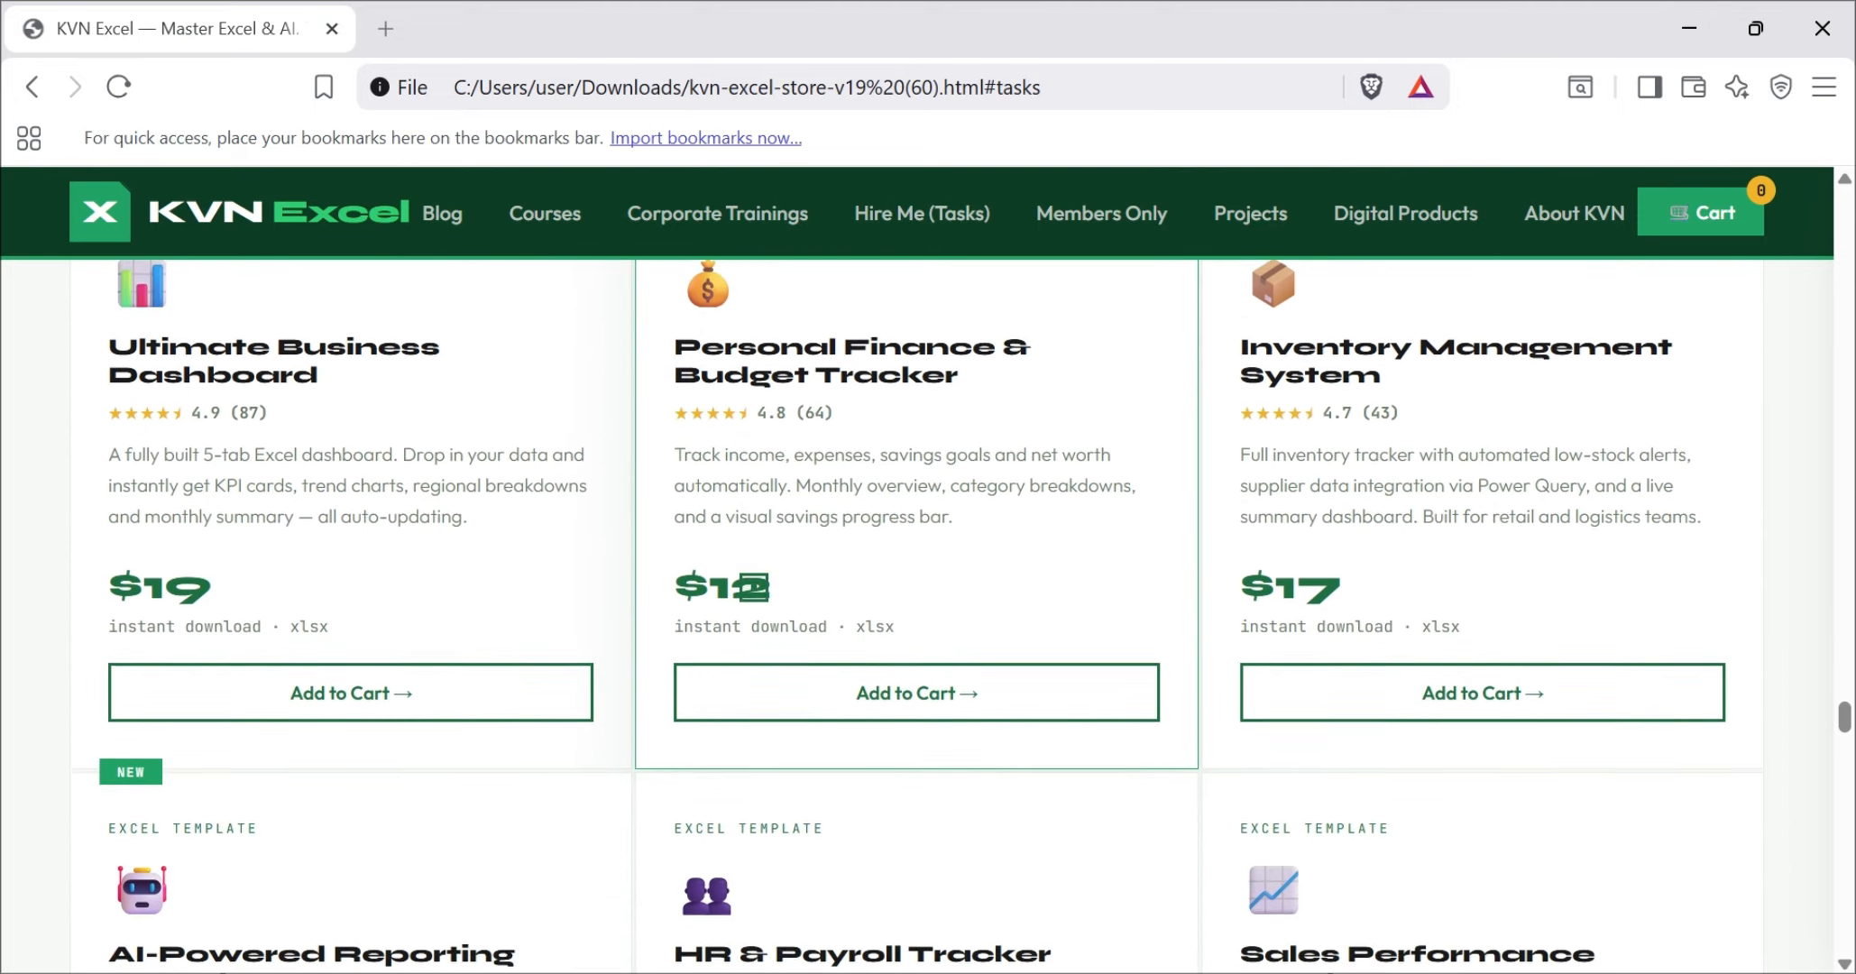
scroll(754, 587, down, 3)
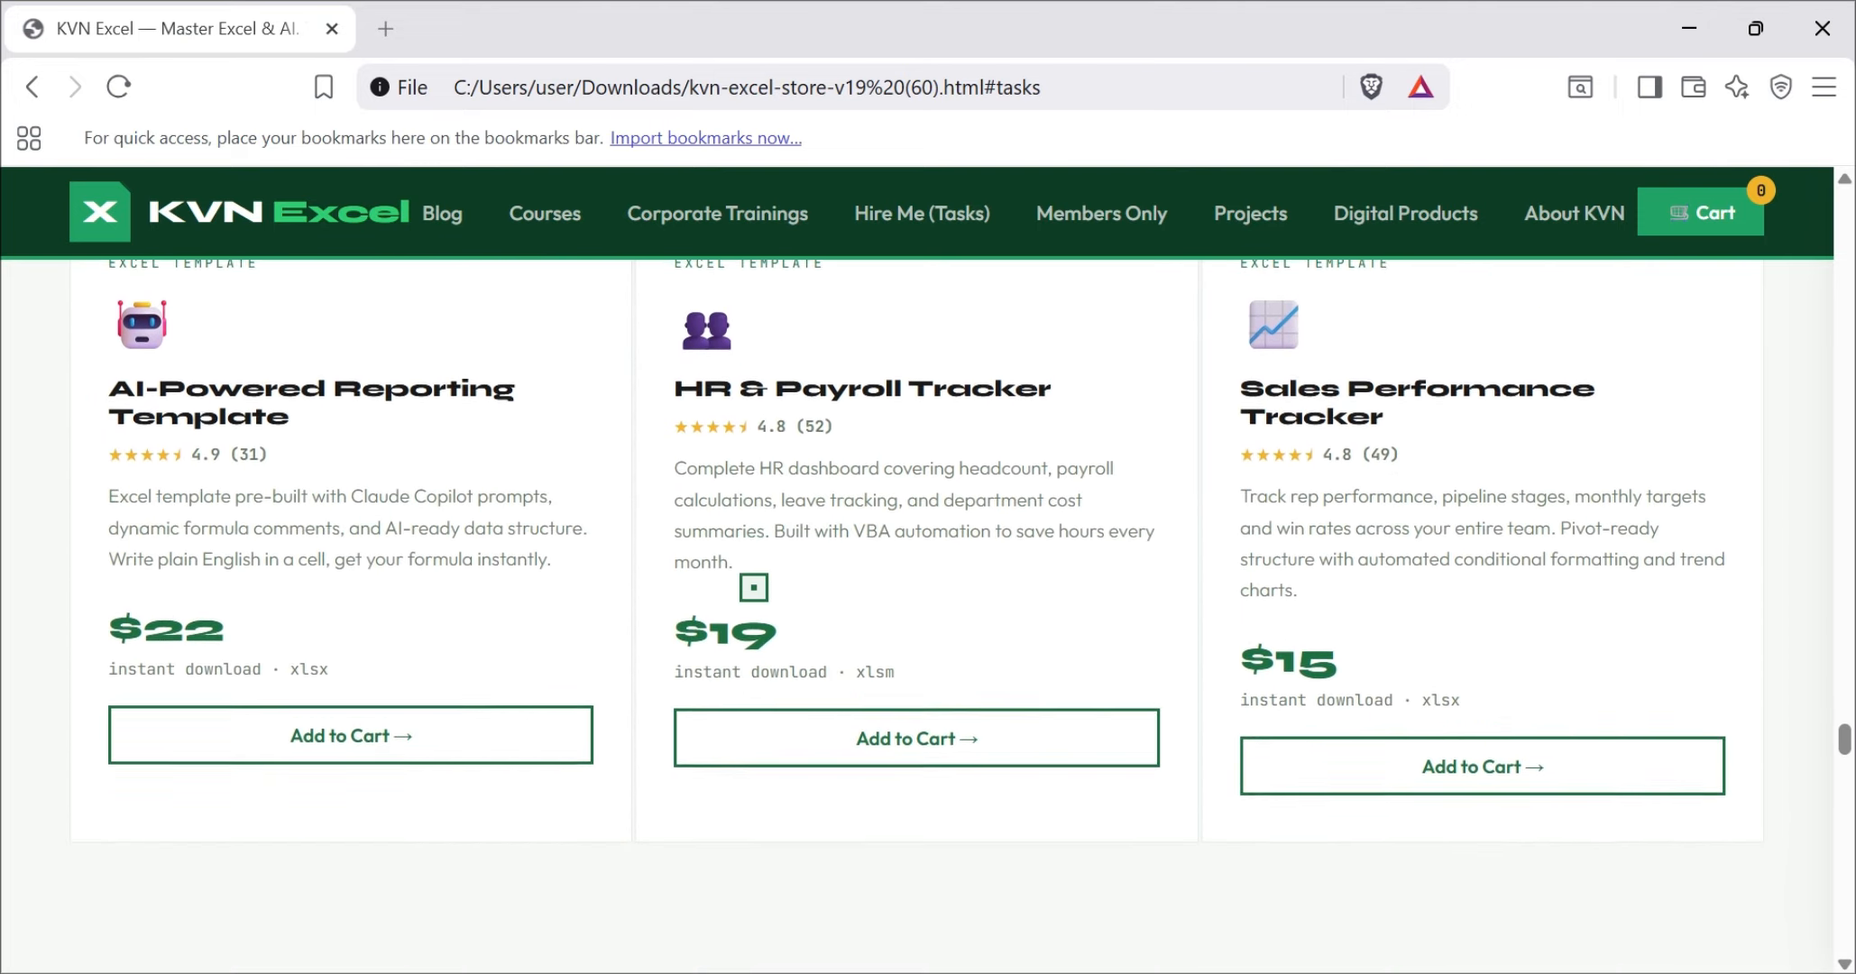
scroll(754, 588, up, 2)
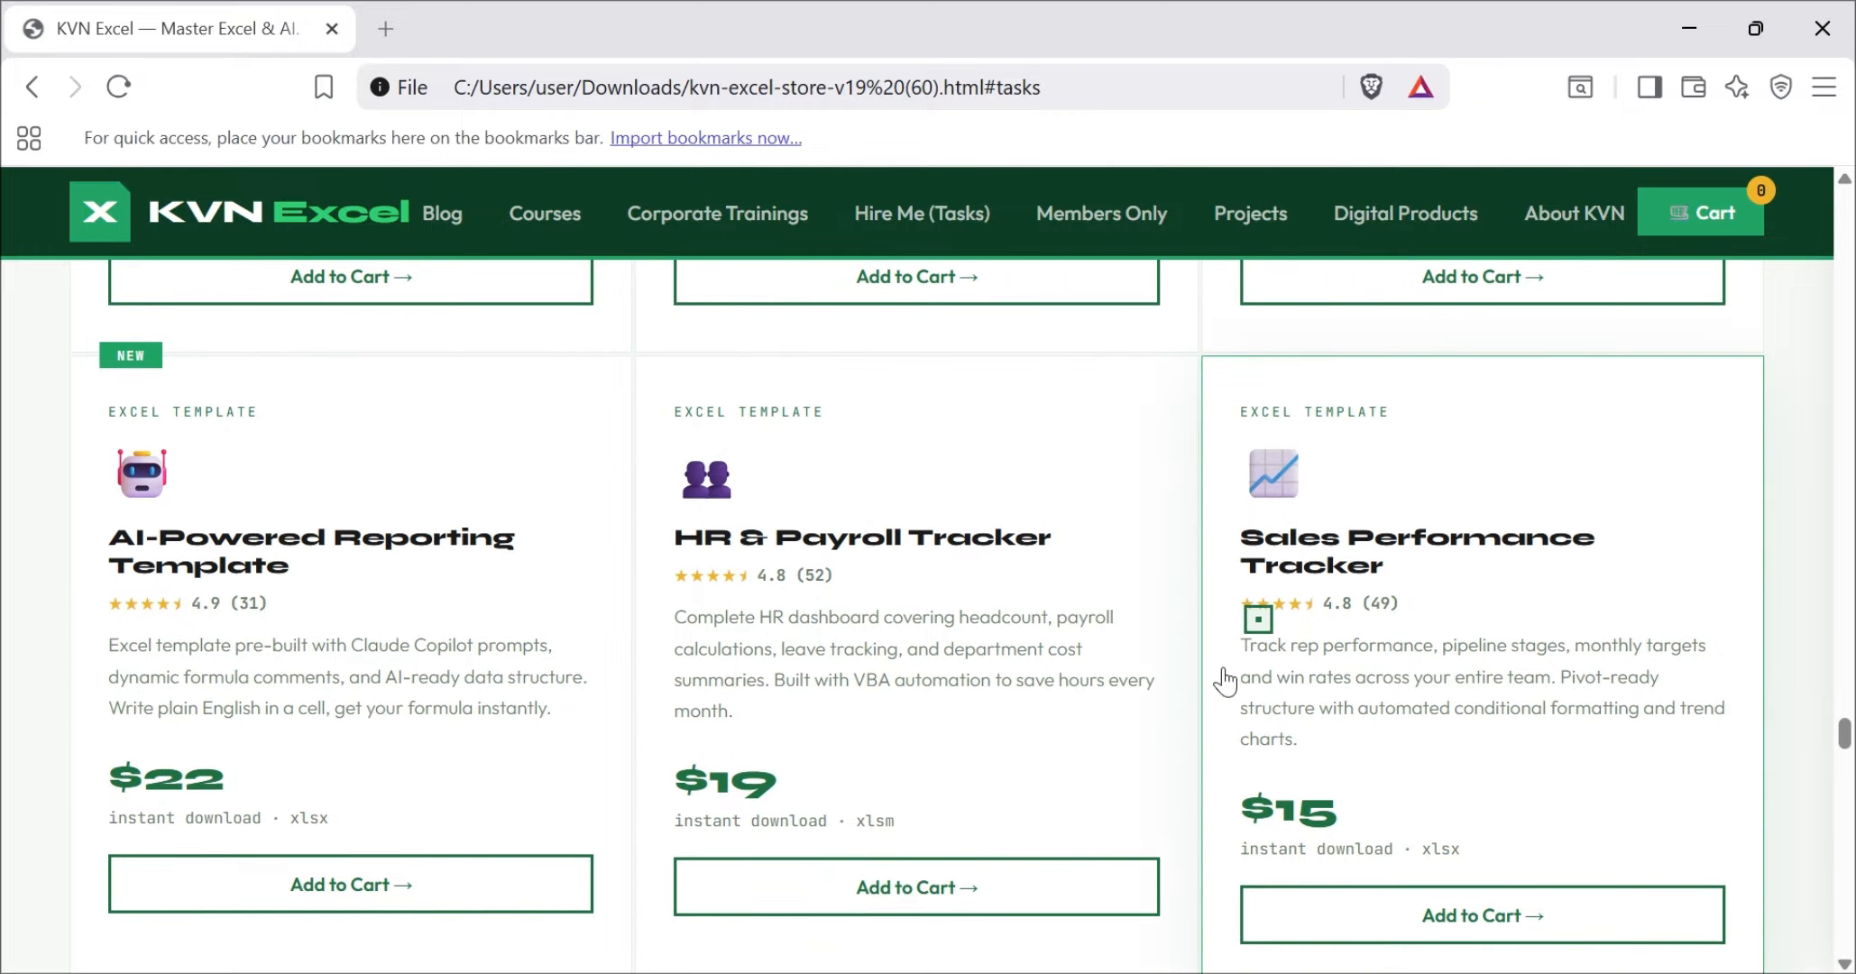
scroll(1362, 621, up, 2)
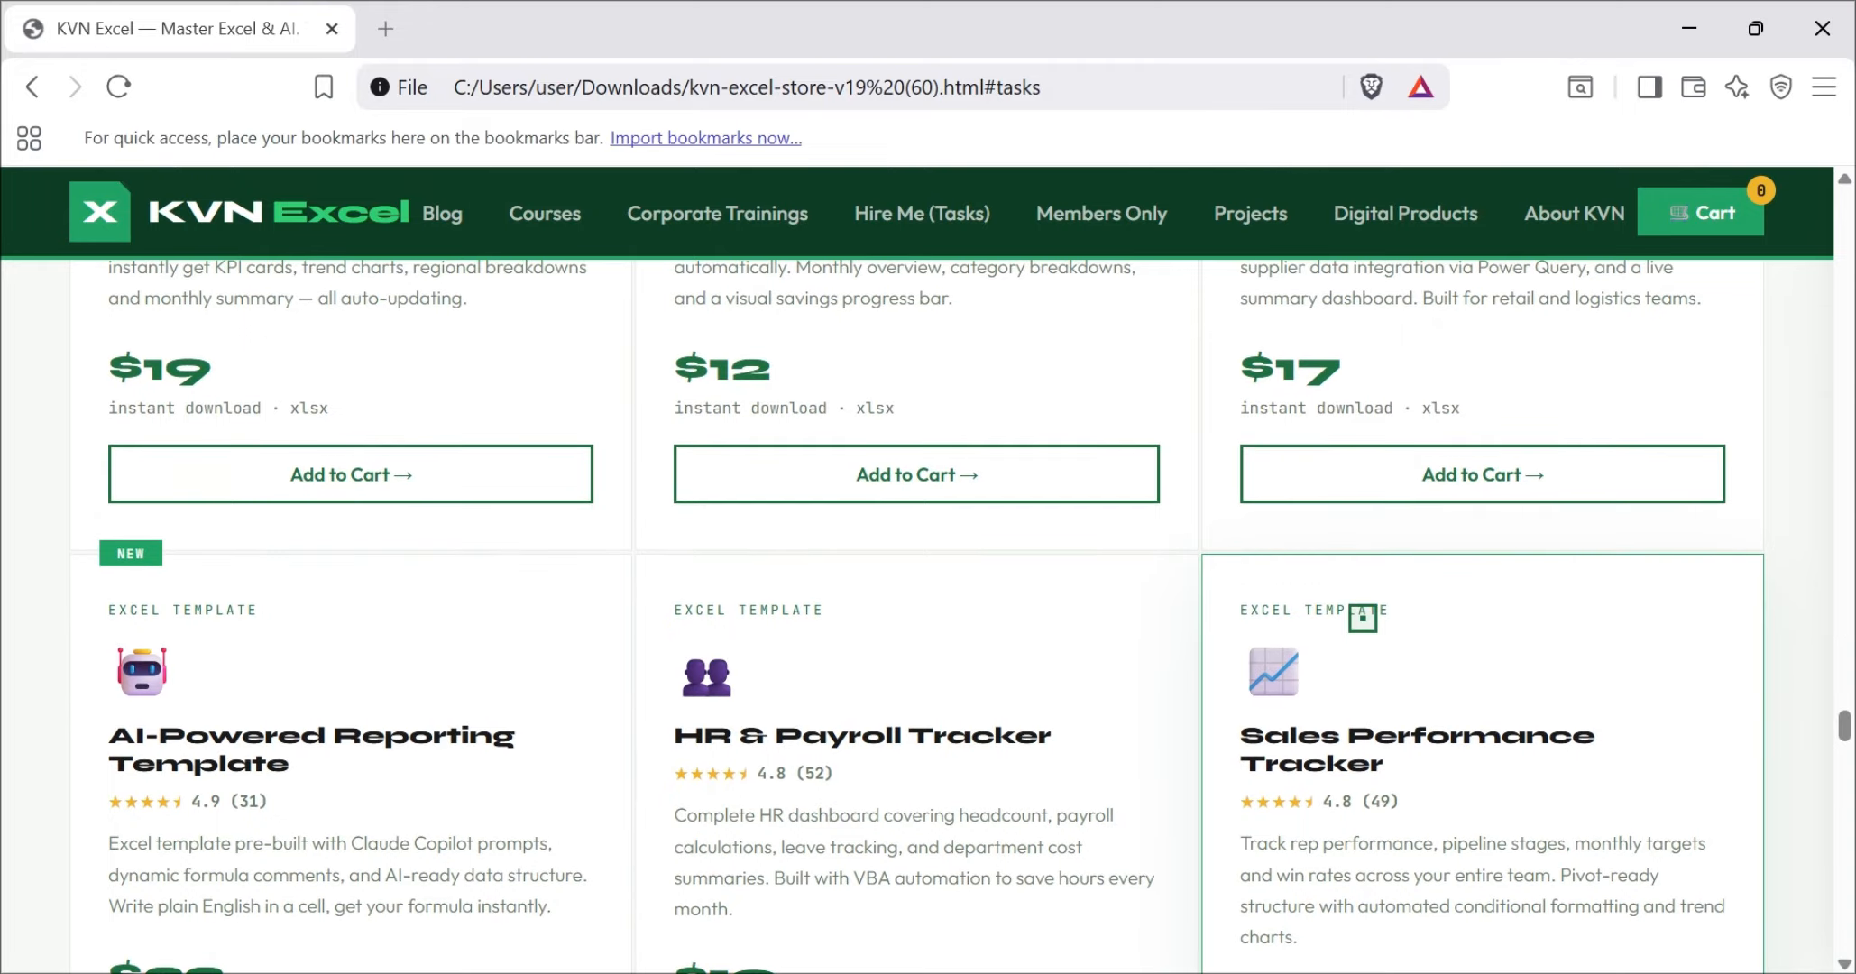
scroll(1362, 620, up, 3)
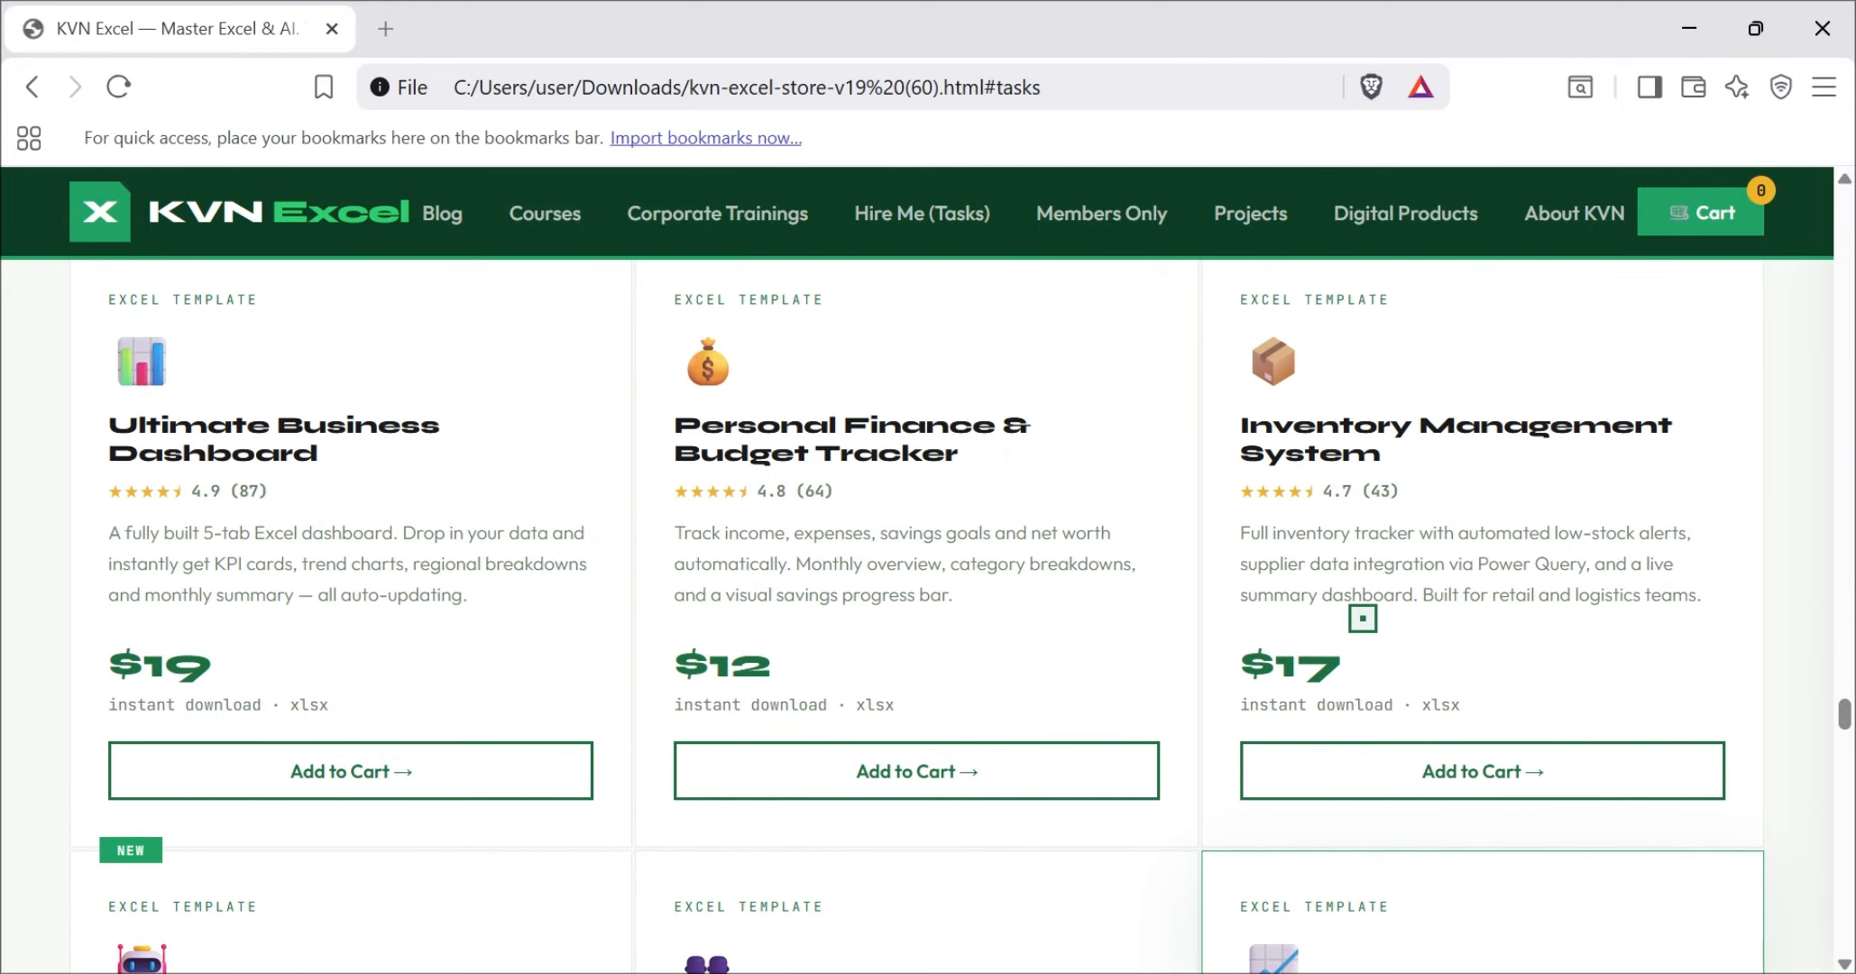
scroll(1362, 618, down, 2)
scroll(1363, 619, up, 1)
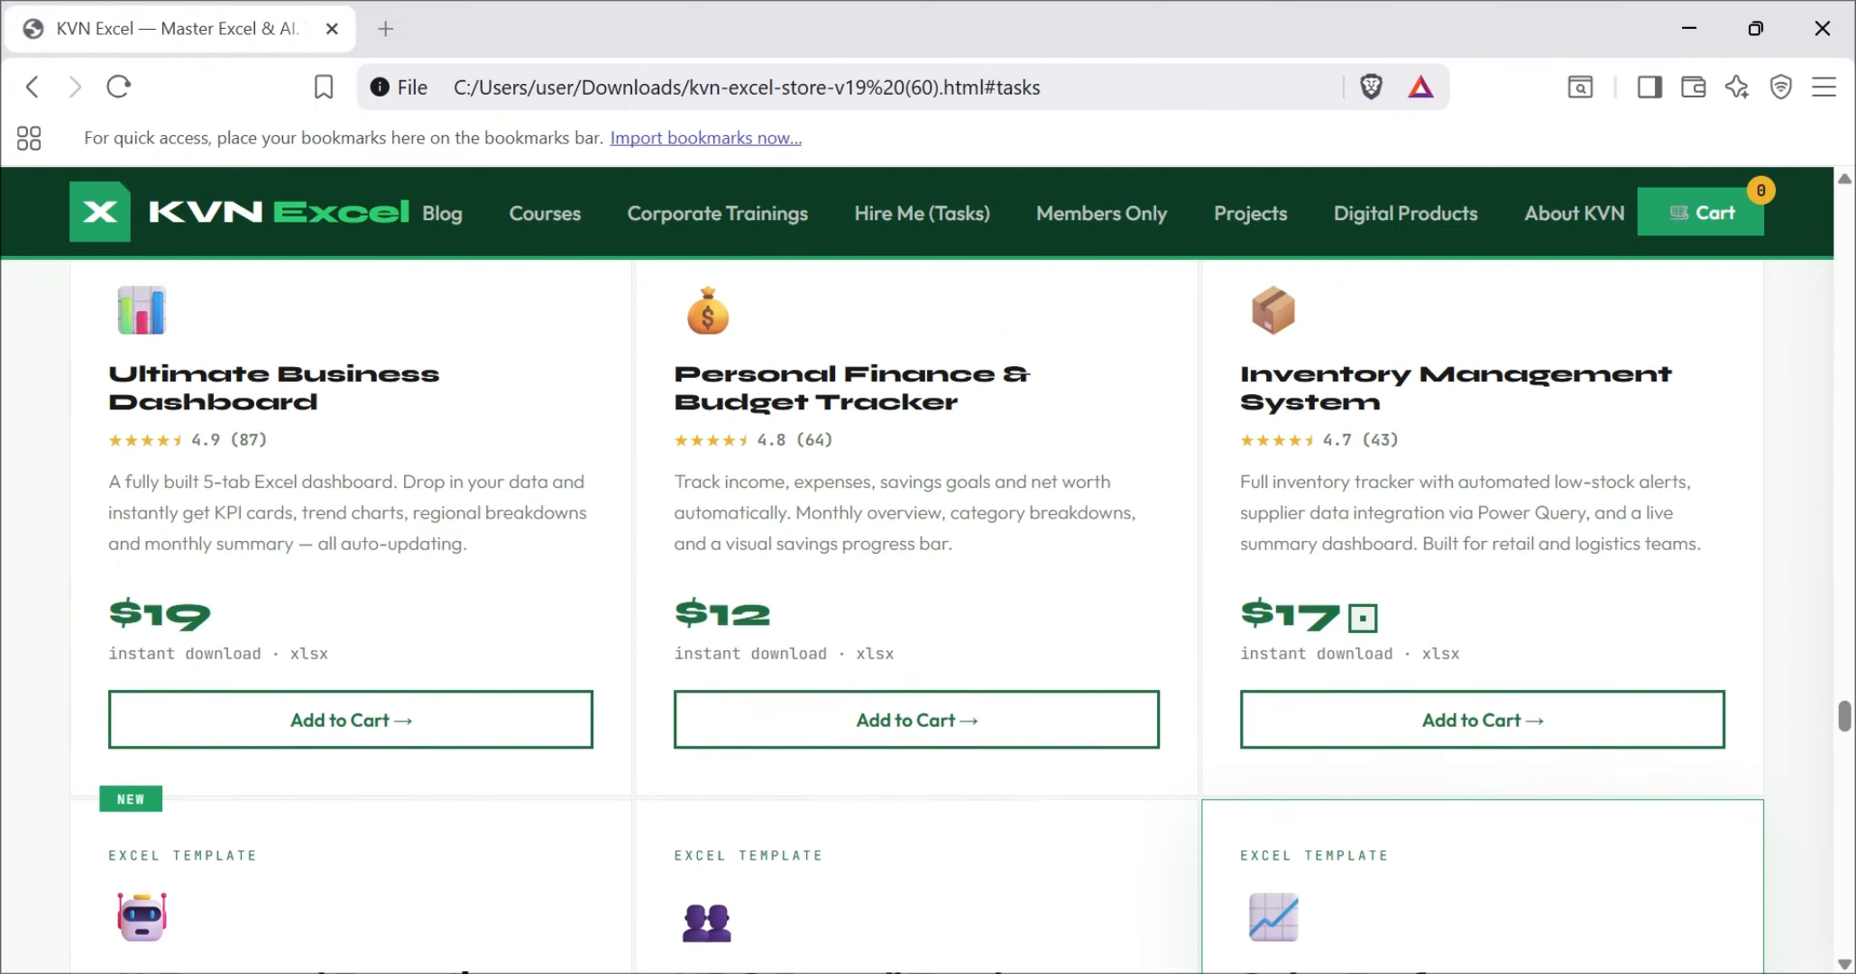
scroll(1362, 618, down, 5)
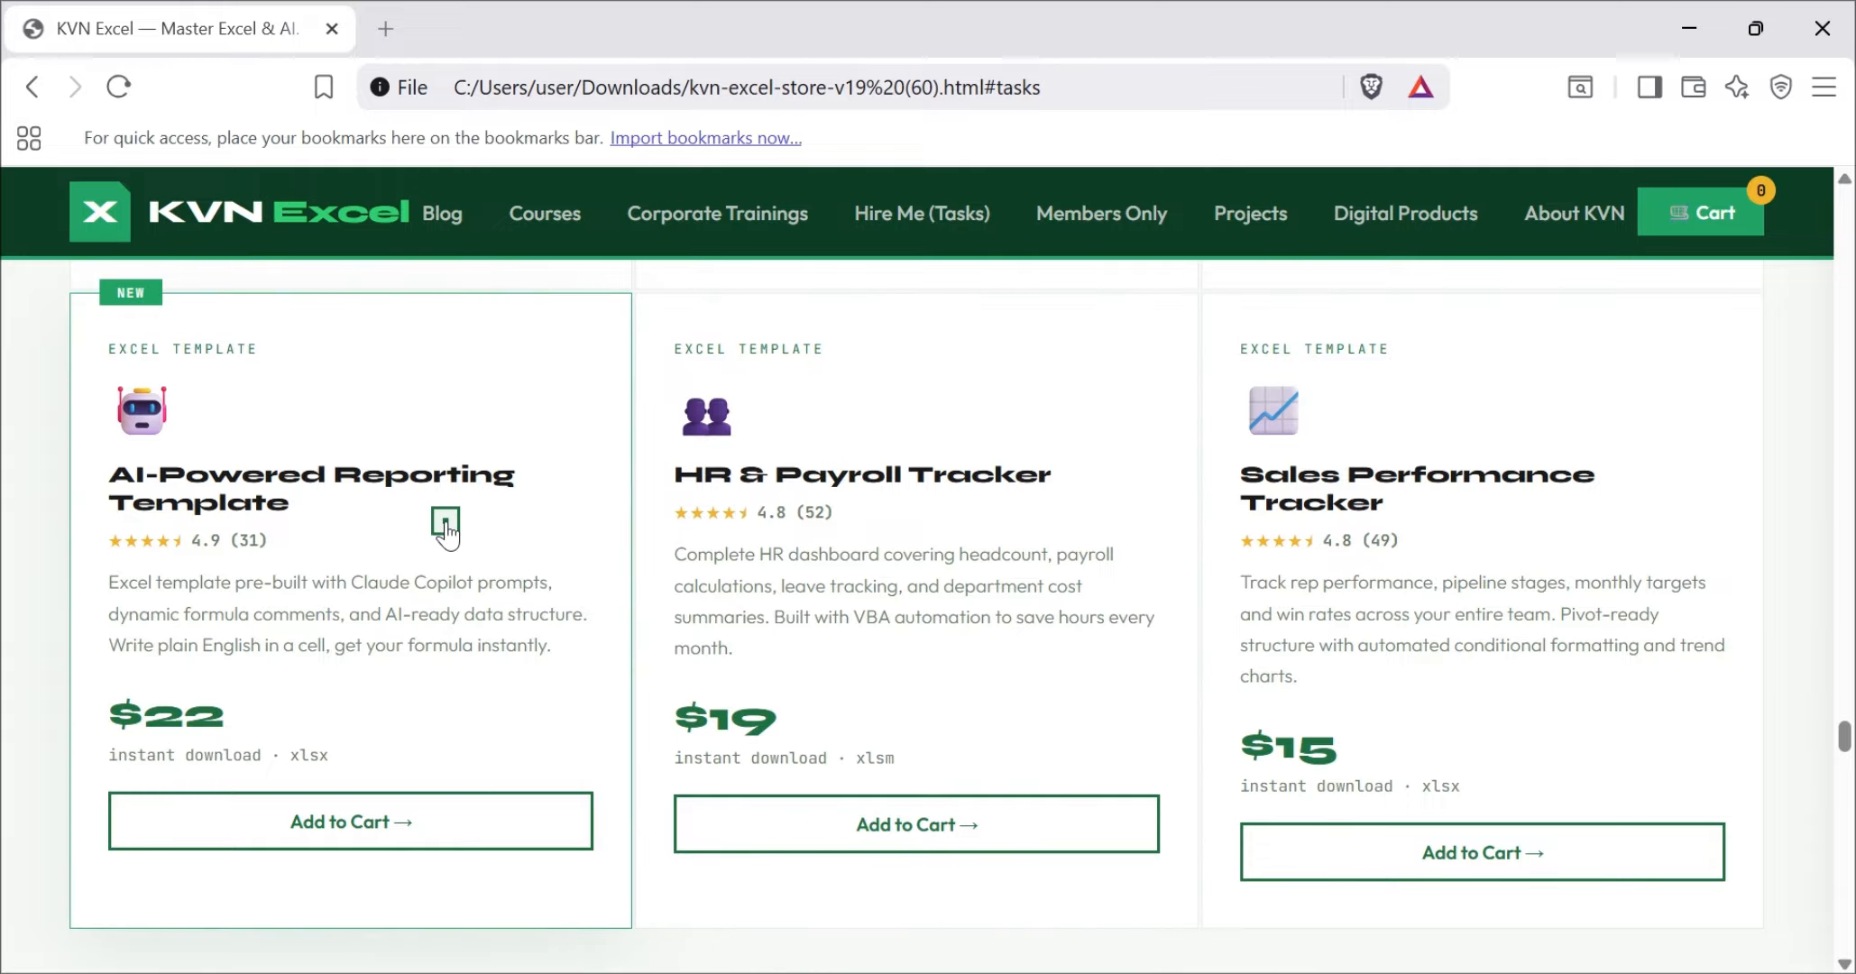
scroll(1245, 473, up, 4)
scroll(1246, 476, up, 4)
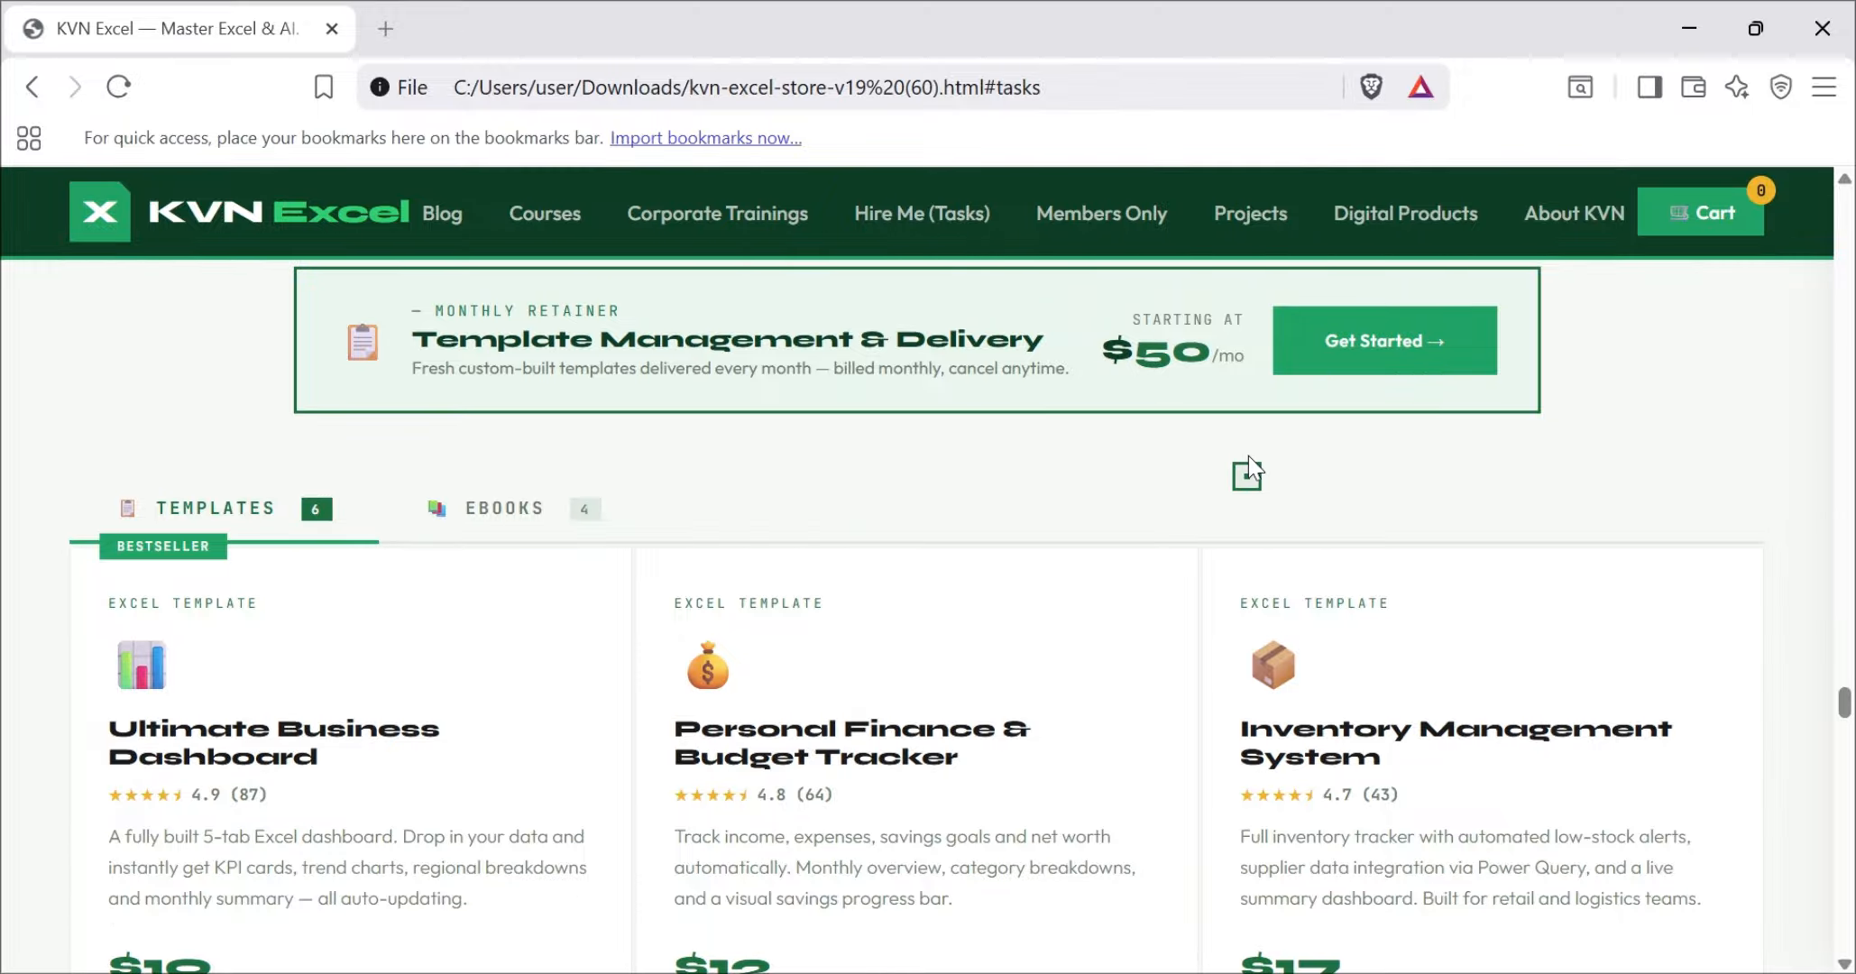
Step: Switch back to Excel and change the heading above the score table in K10 to APPROX GRADE. EQUAL/NEXT SMALLER
click(1721, 21)
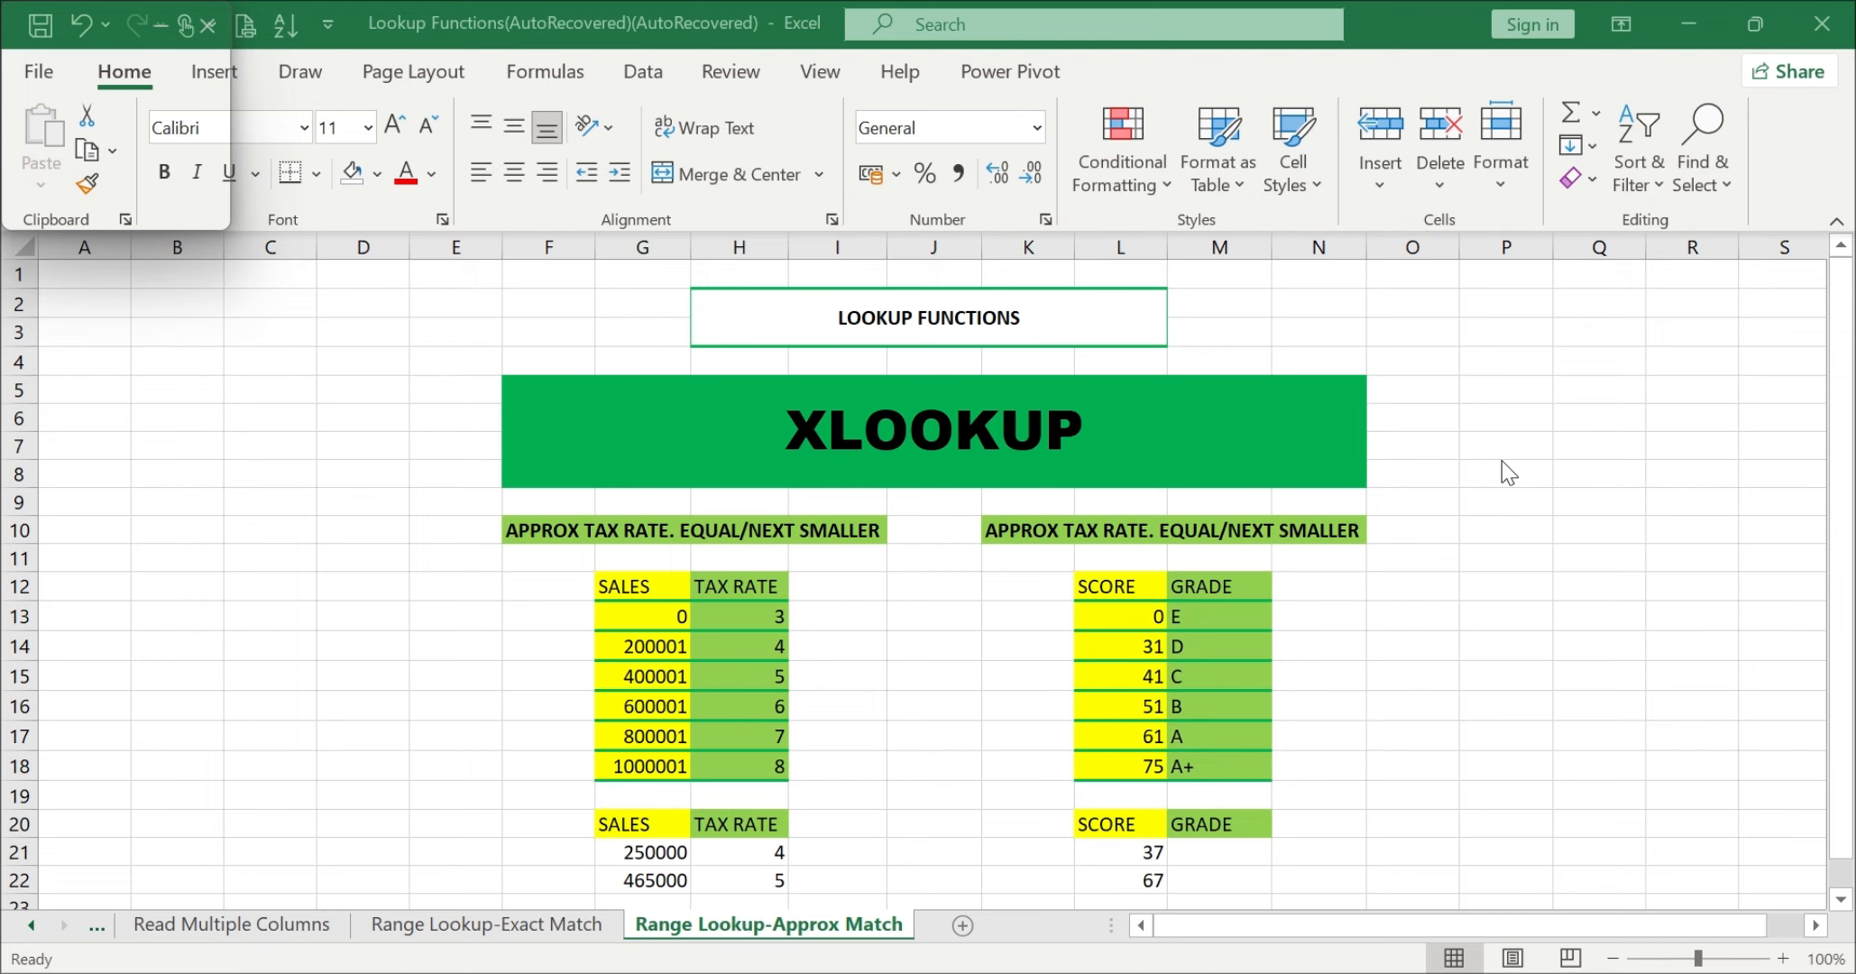
scroll(1503, 473, down, 2)
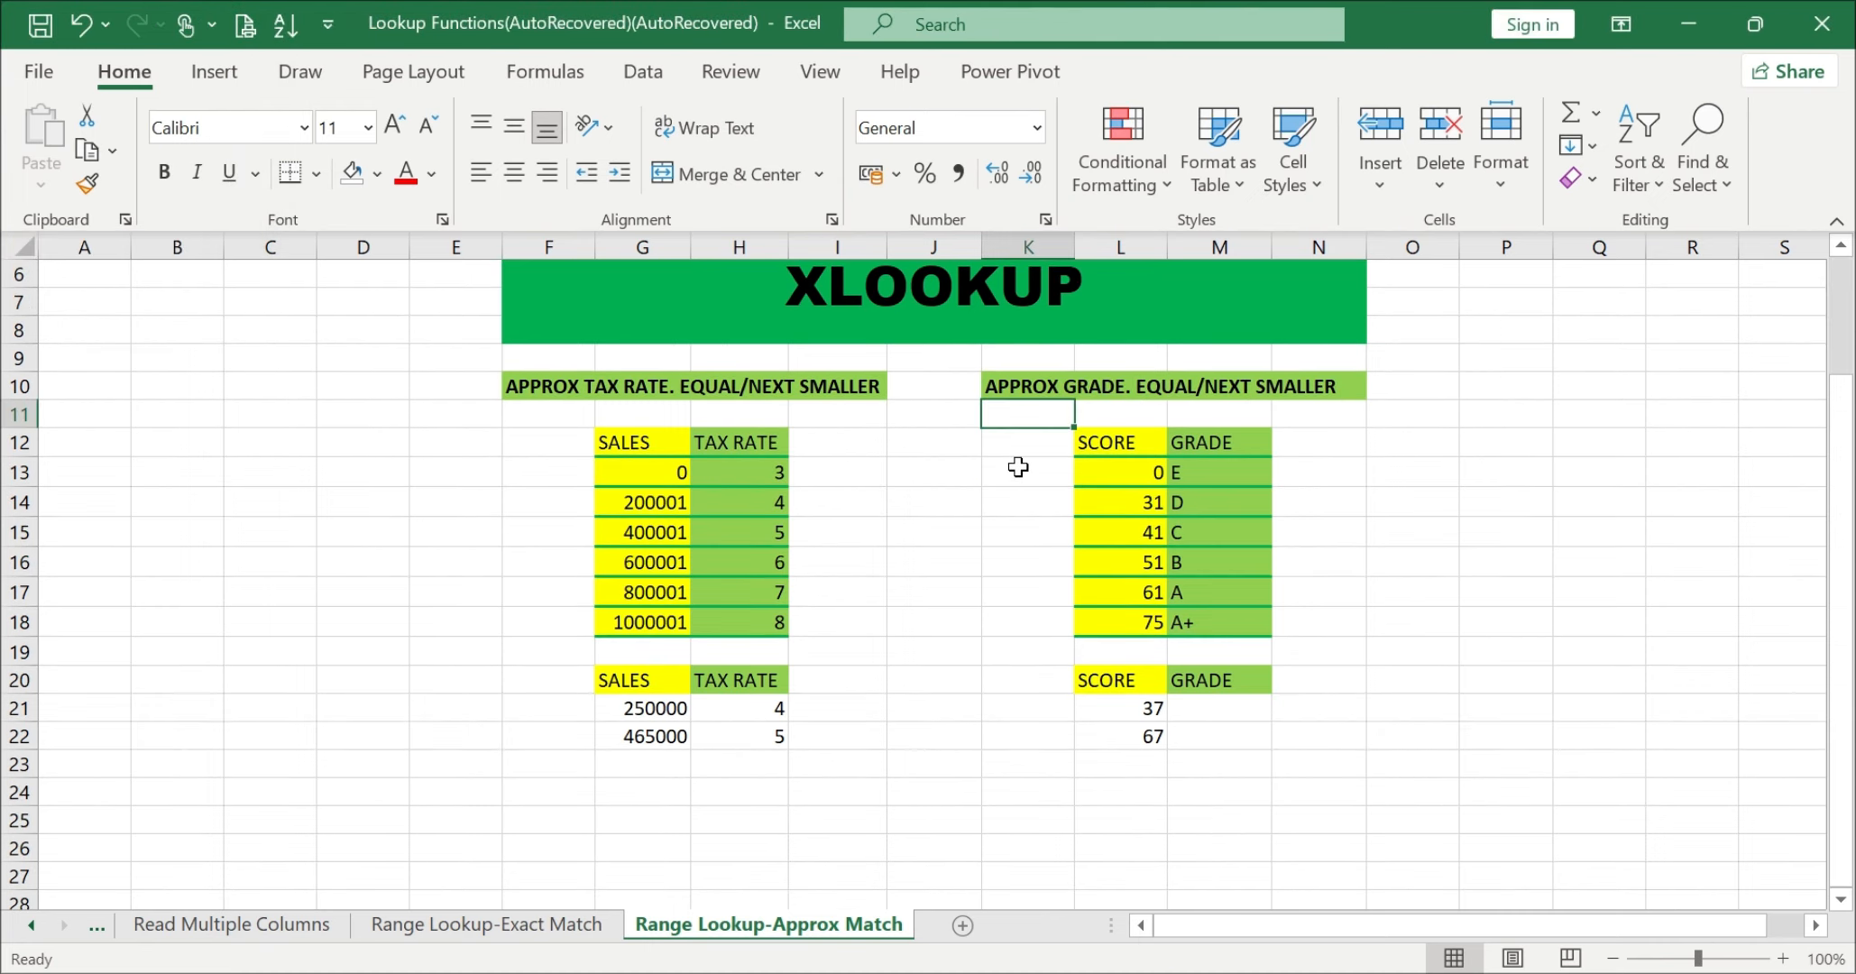
click(1018, 466)
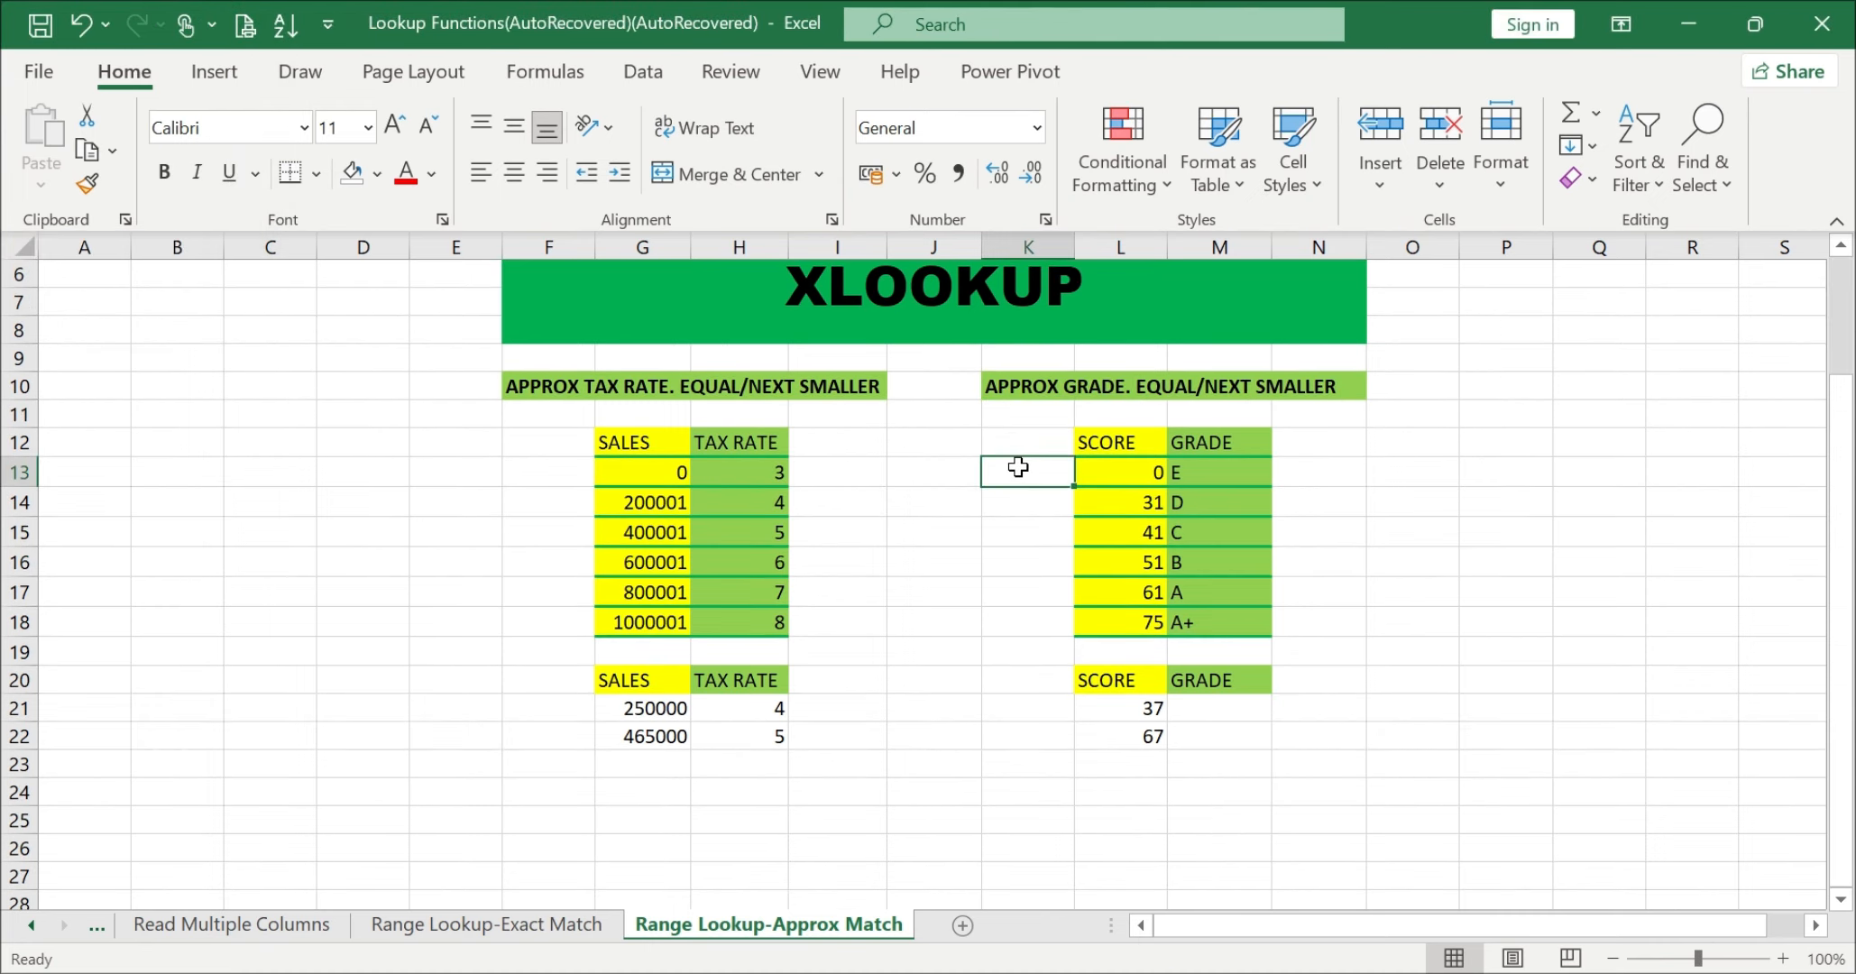
click(1084, 393)
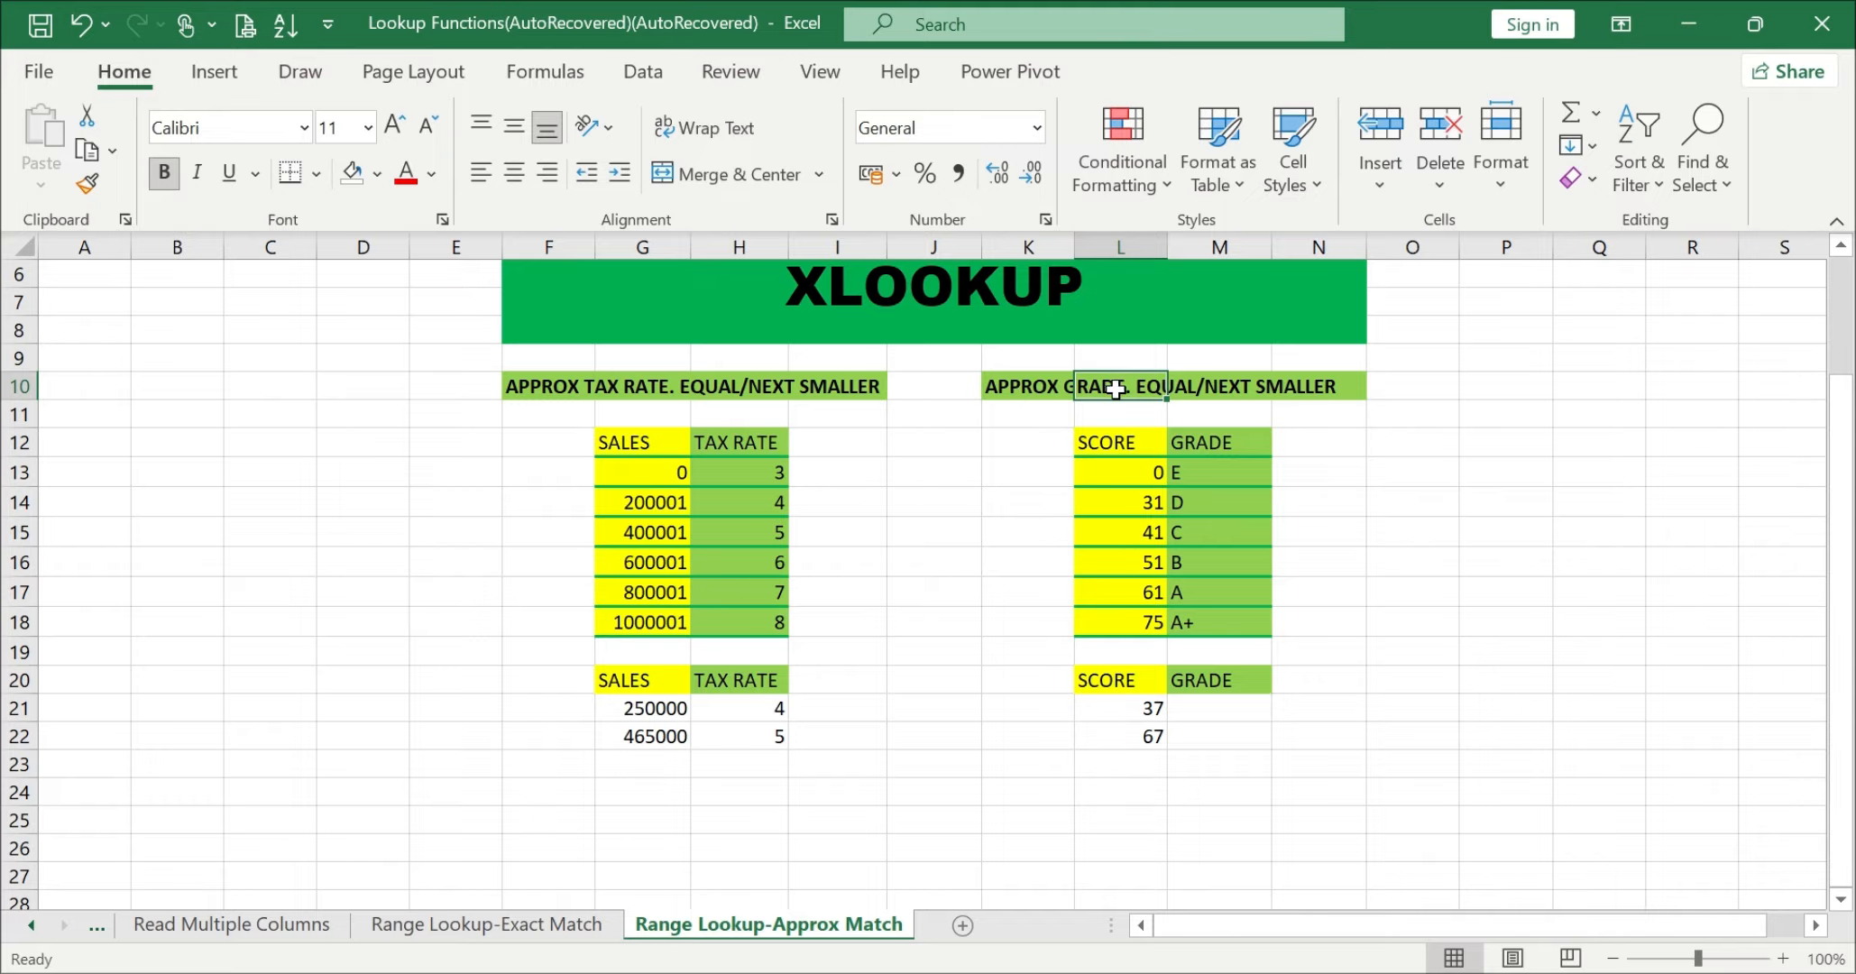
Step: Examine the scores in L21:L22 against the score thresholds in L13:L18 of the grade table
click(1215, 711)
click(1133, 712)
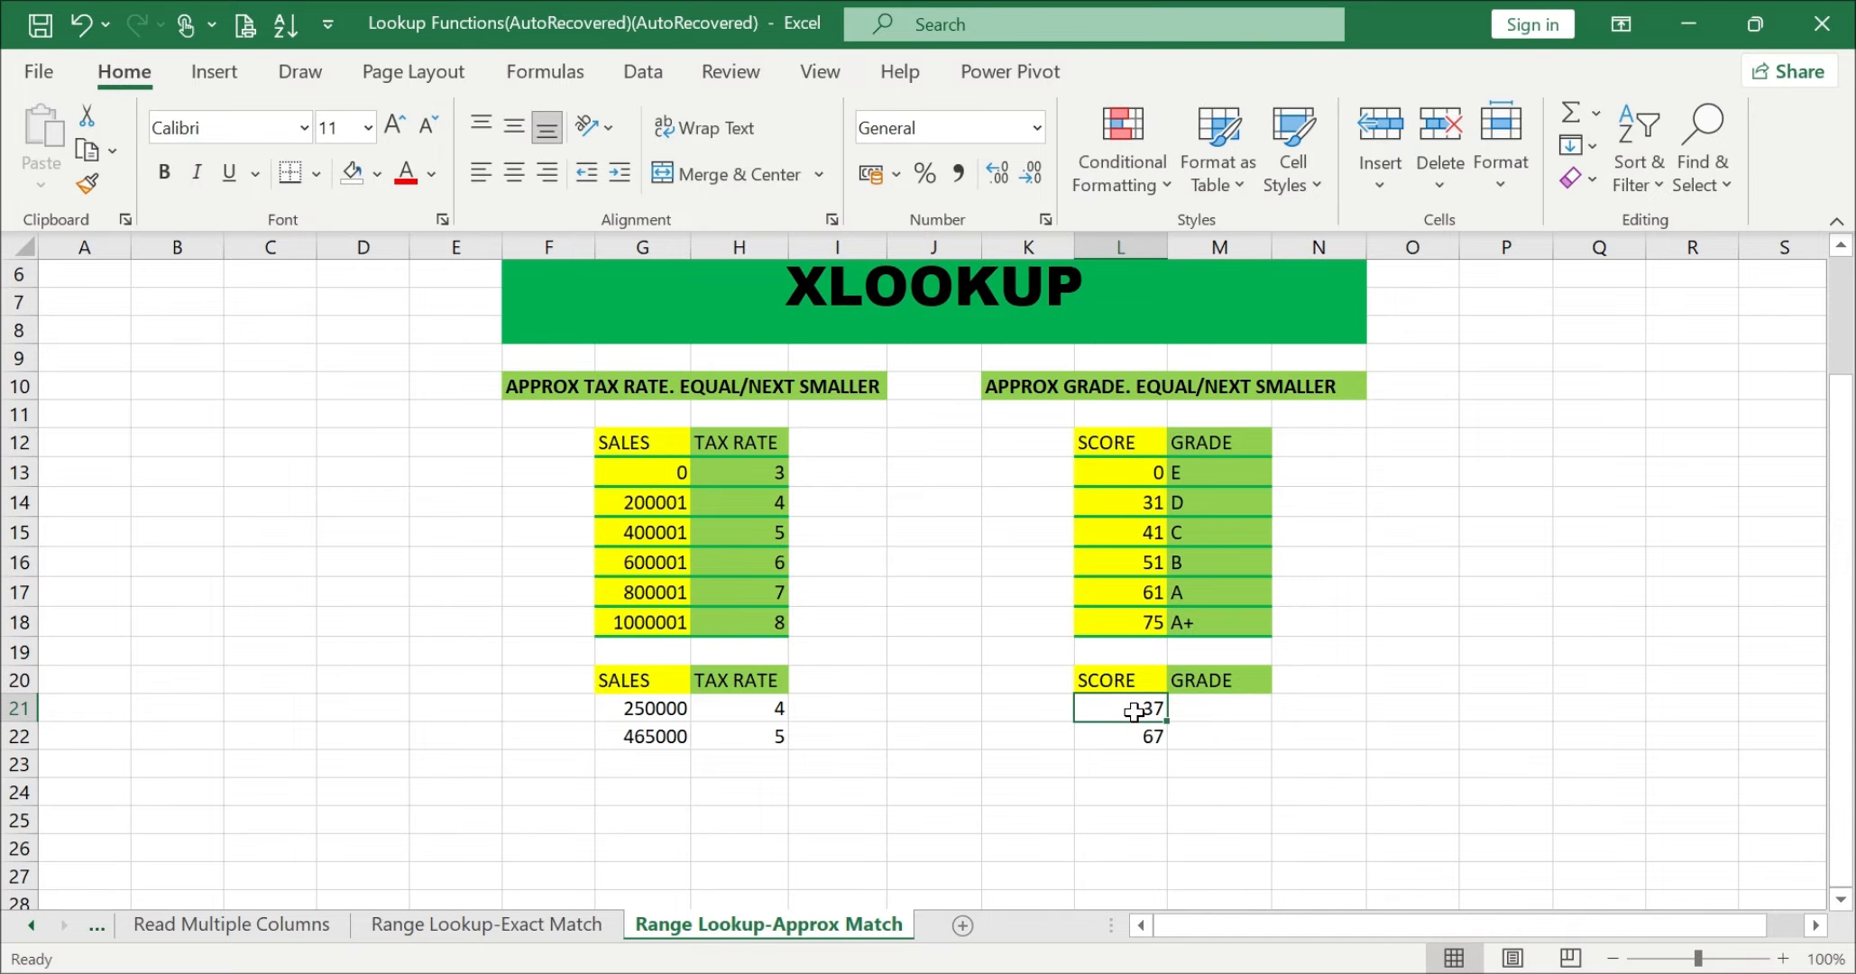
drag(1127, 467, 1127, 621)
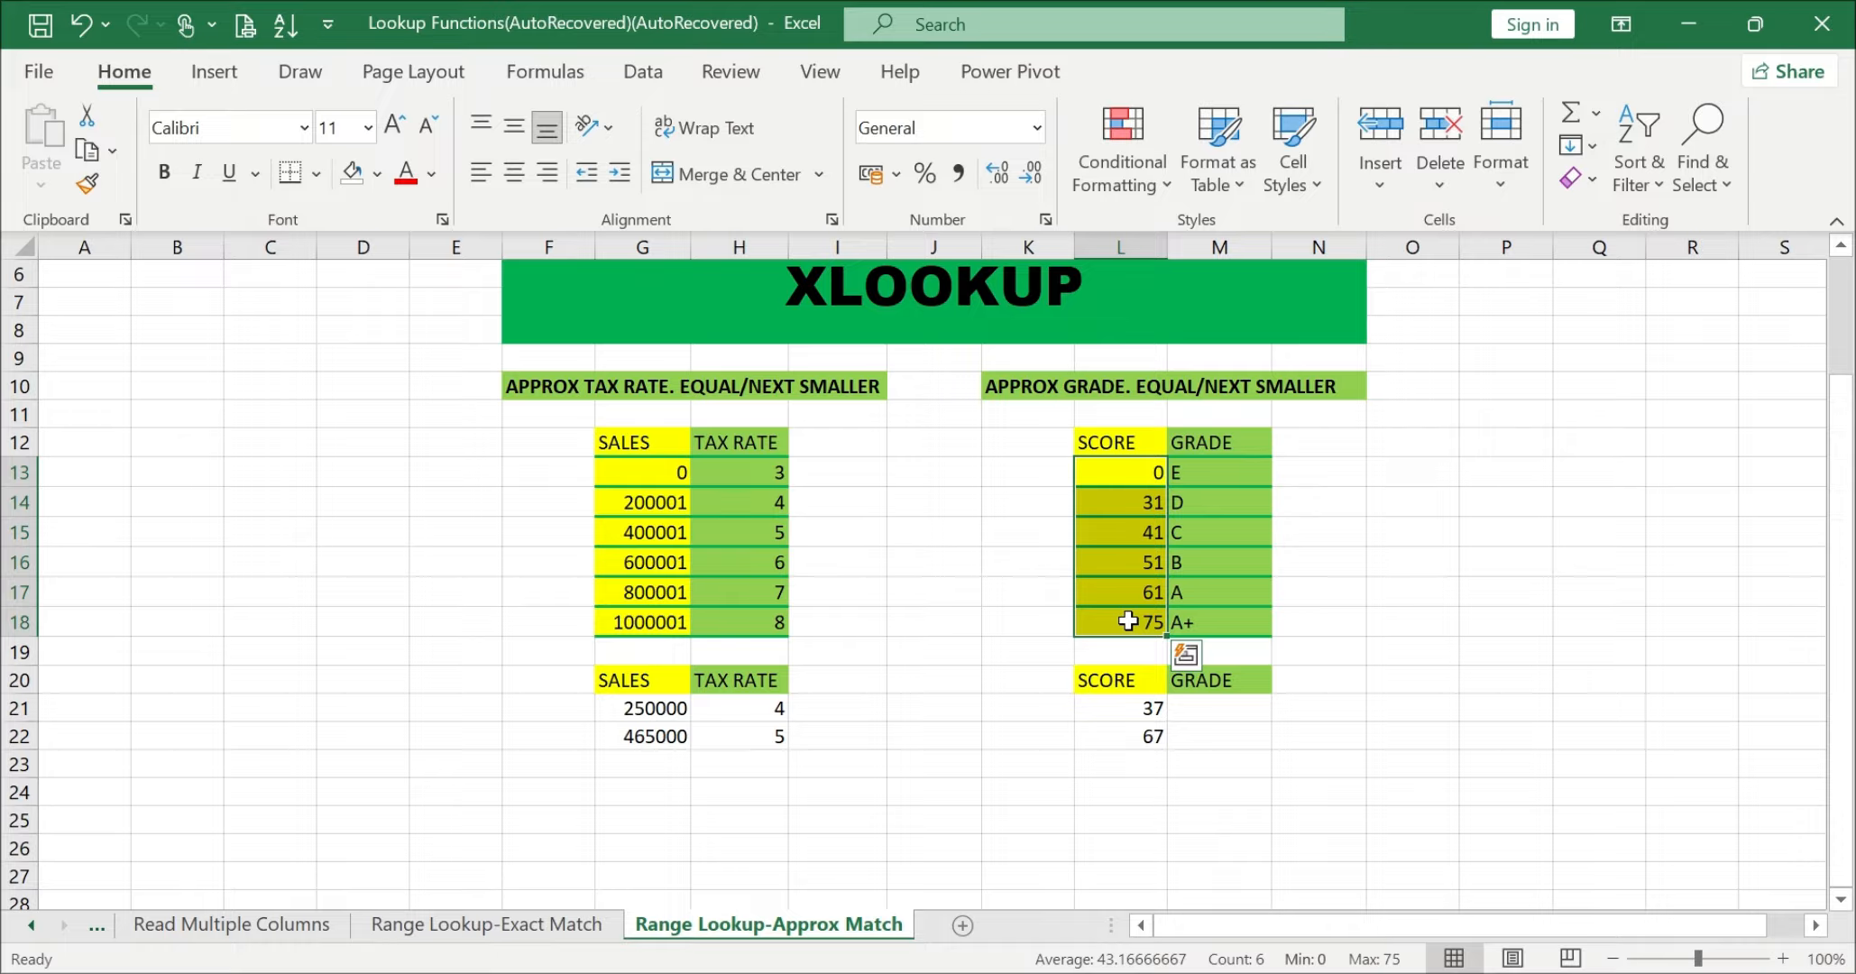
click(1123, 737)
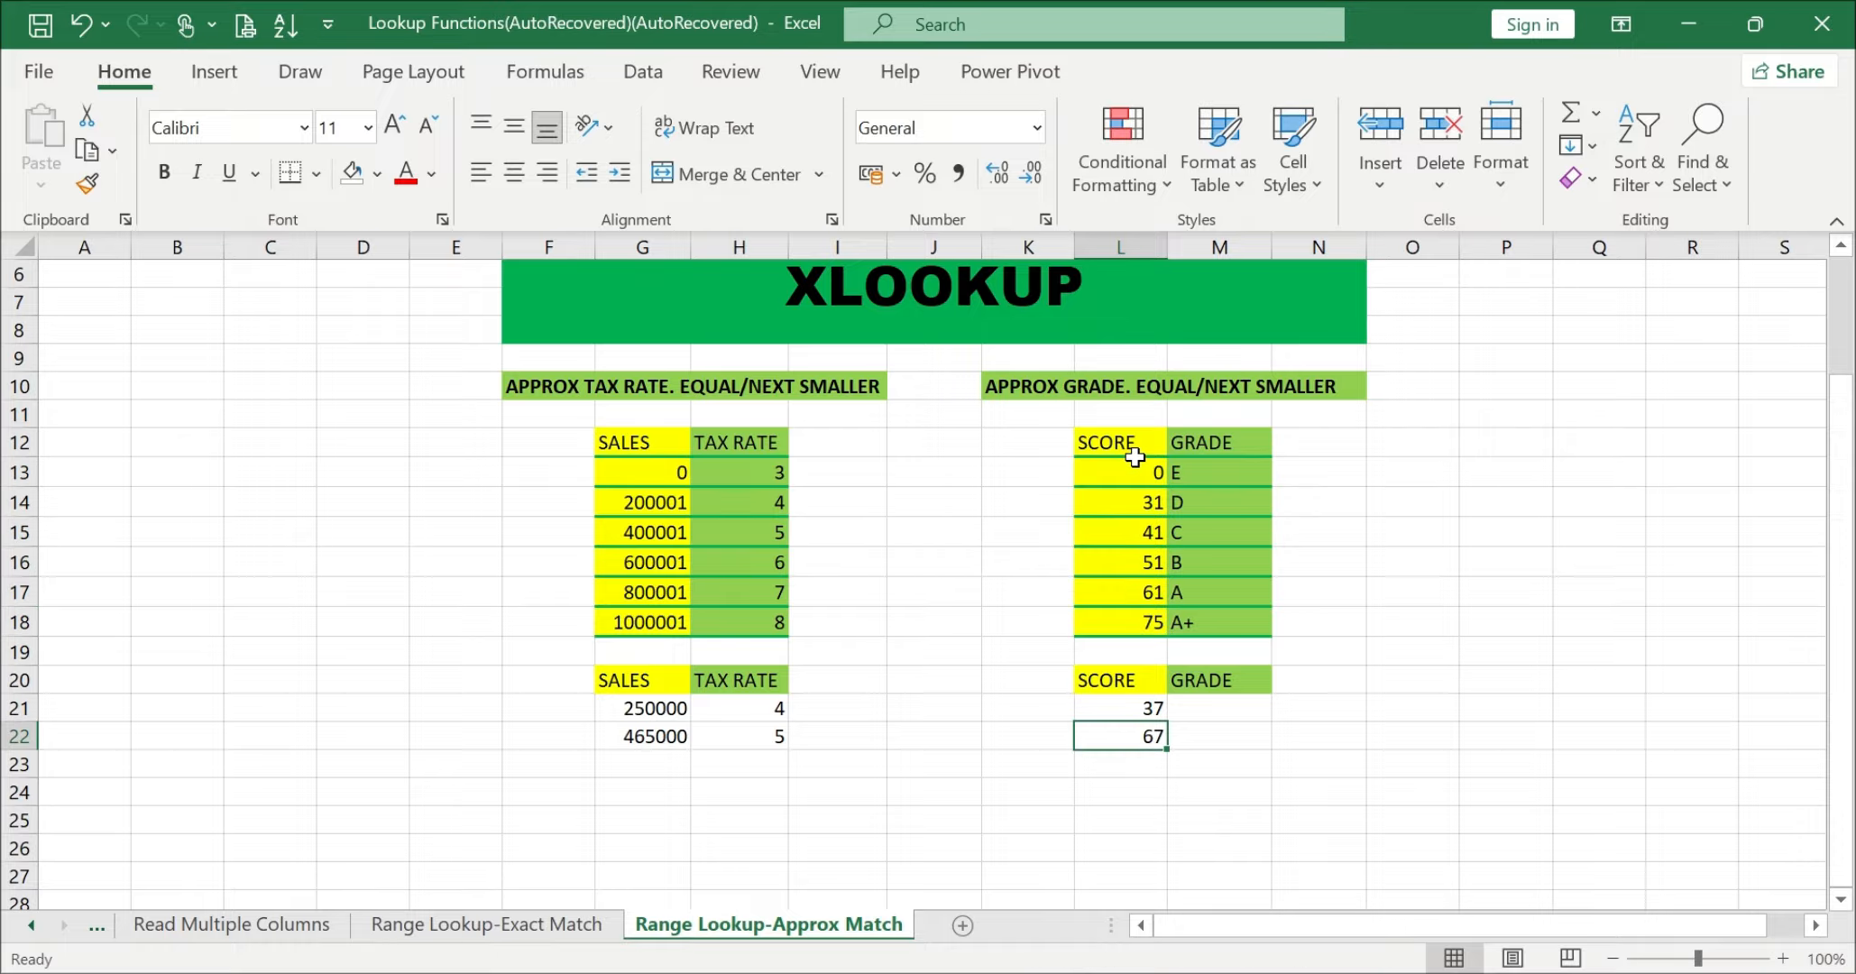
drag(1135, 460, 1128, 620)
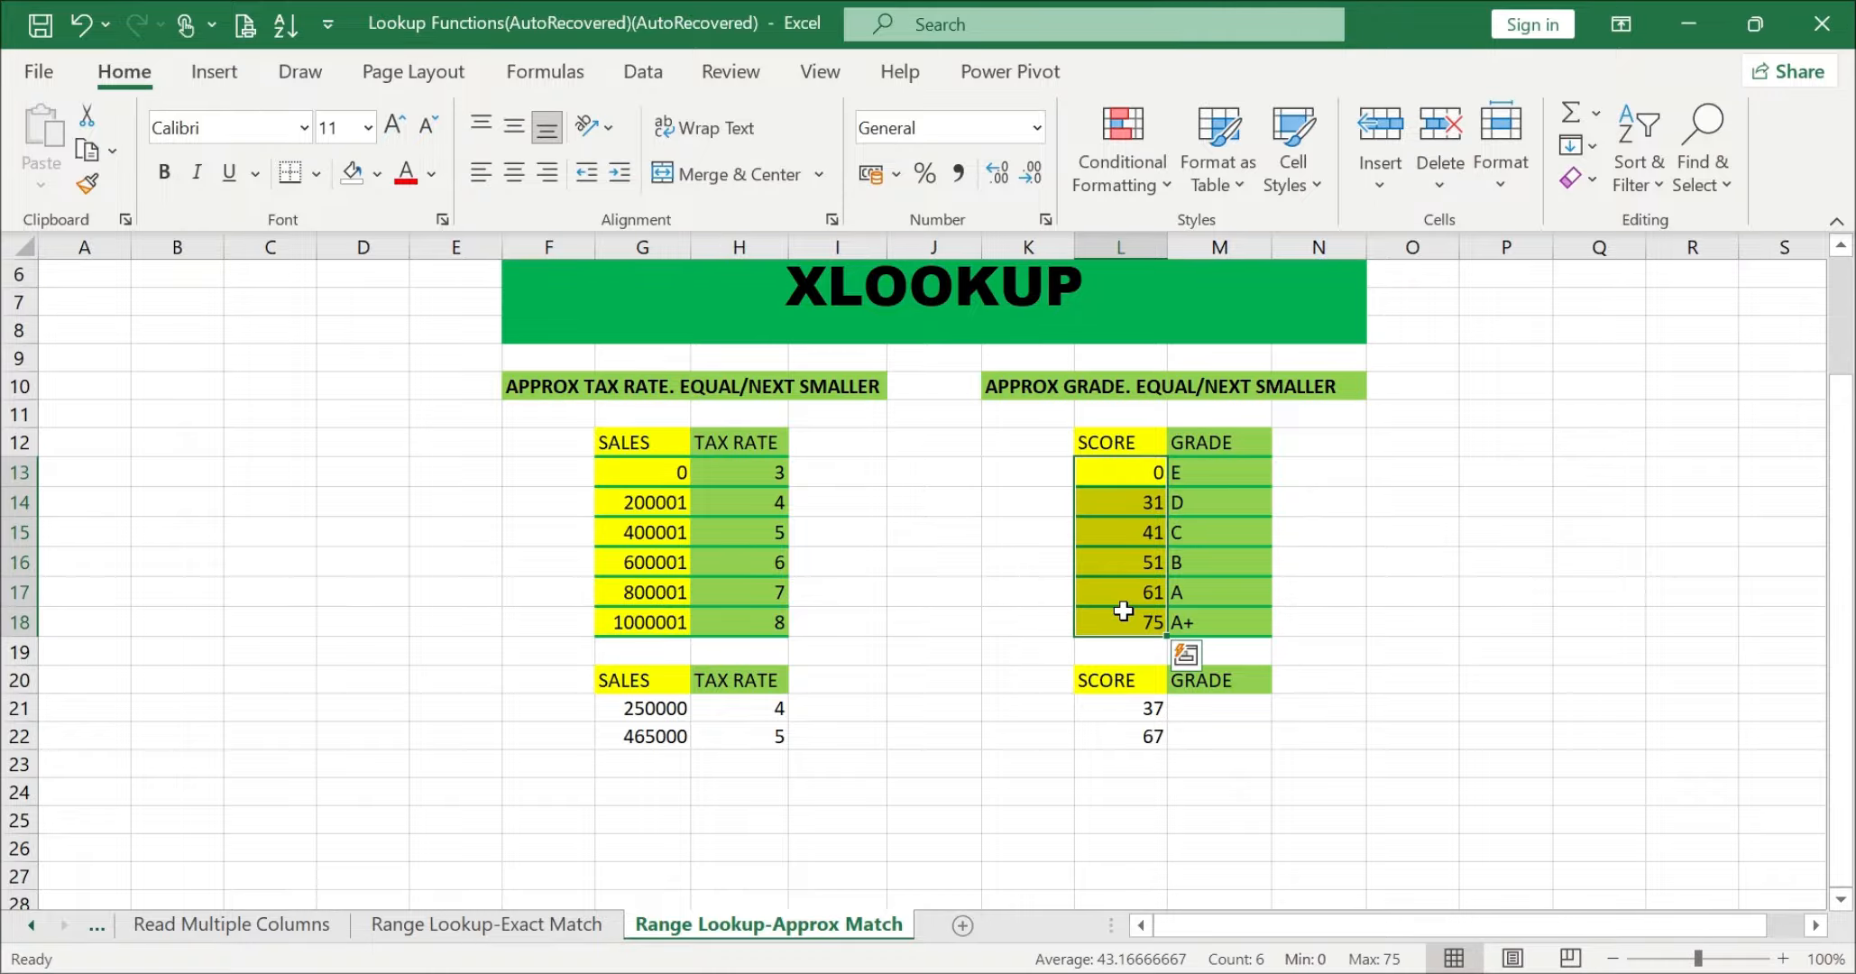
click(1197, 710)
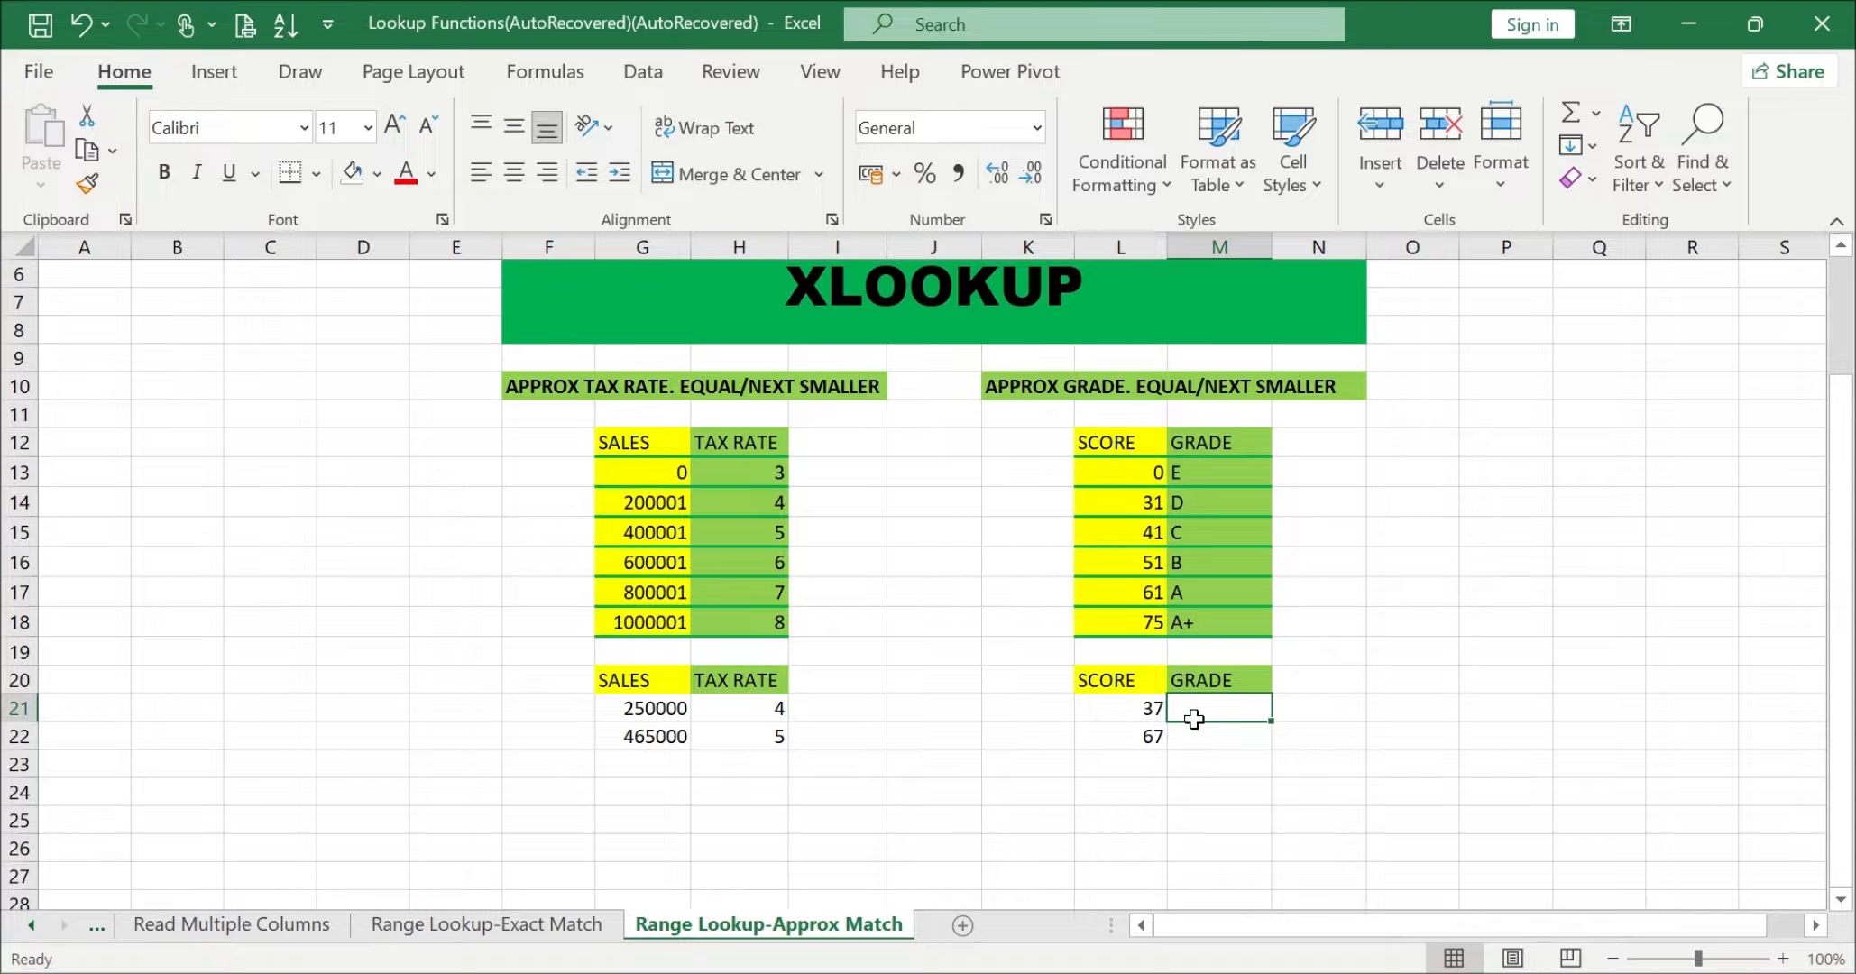
click(1184, 785)
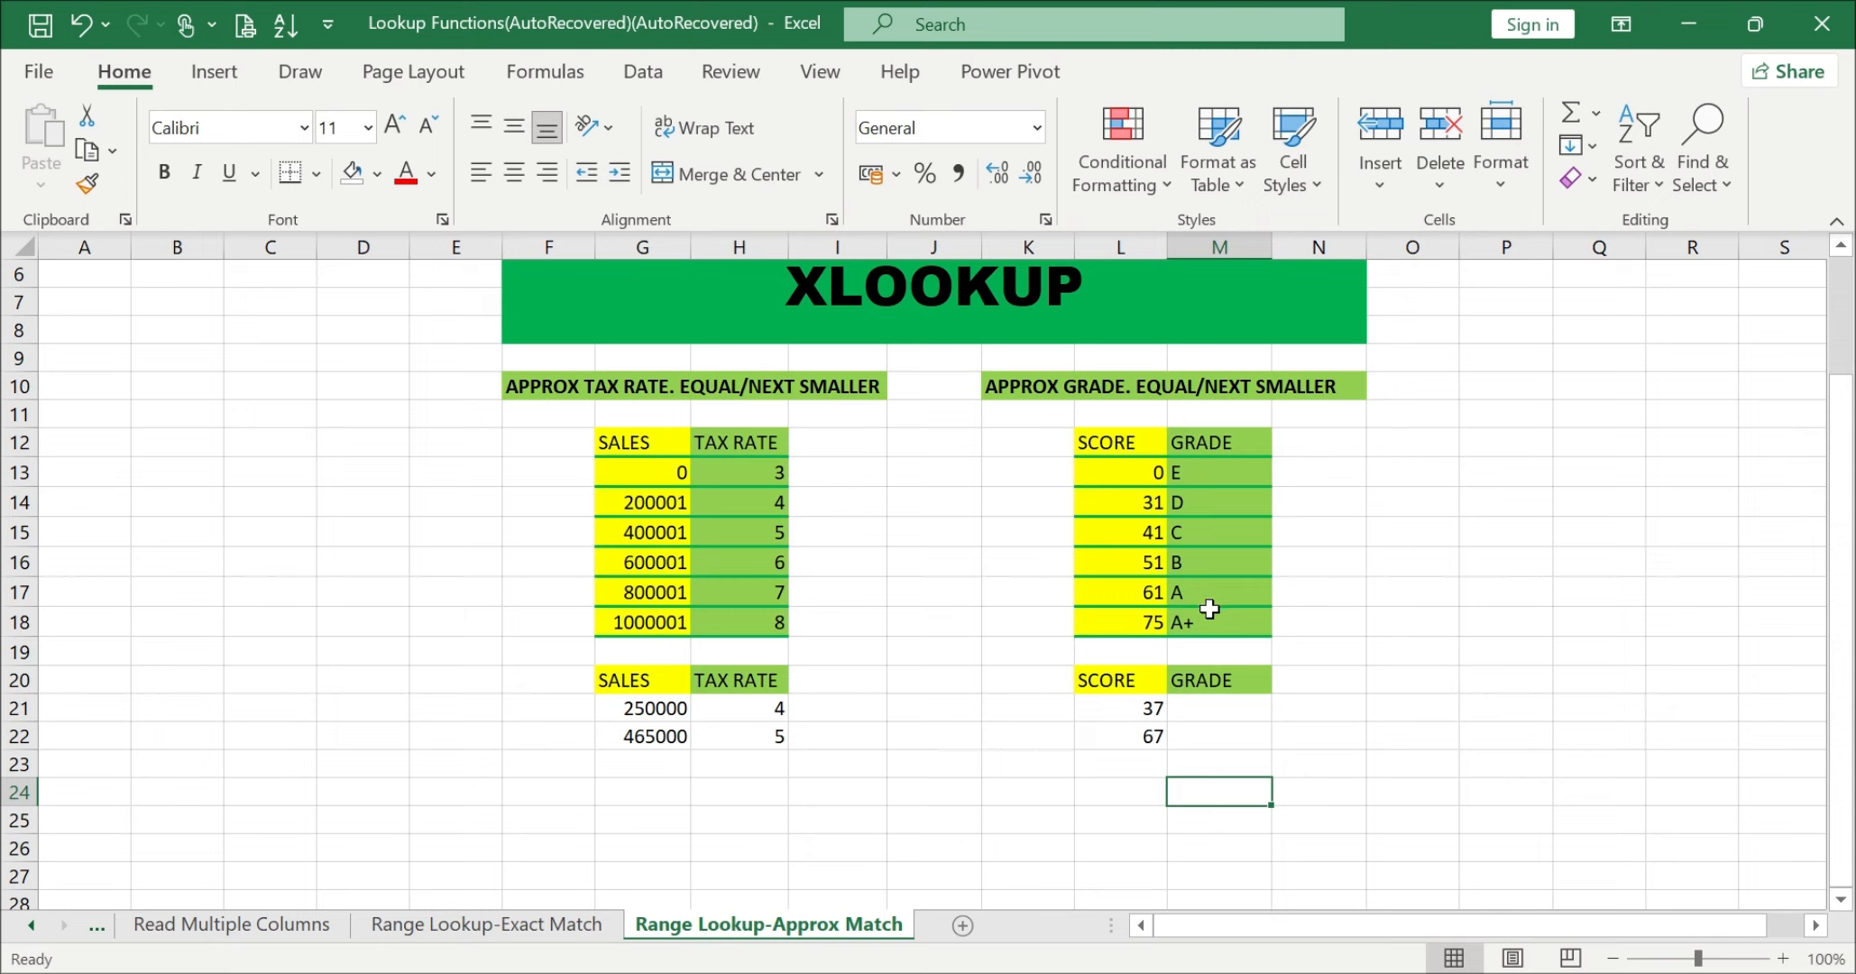
Step: Start an XLOOKUP formula in M21 with the score in L21 as lookup value and L12:L18 as lookup array
click(1221, 704)
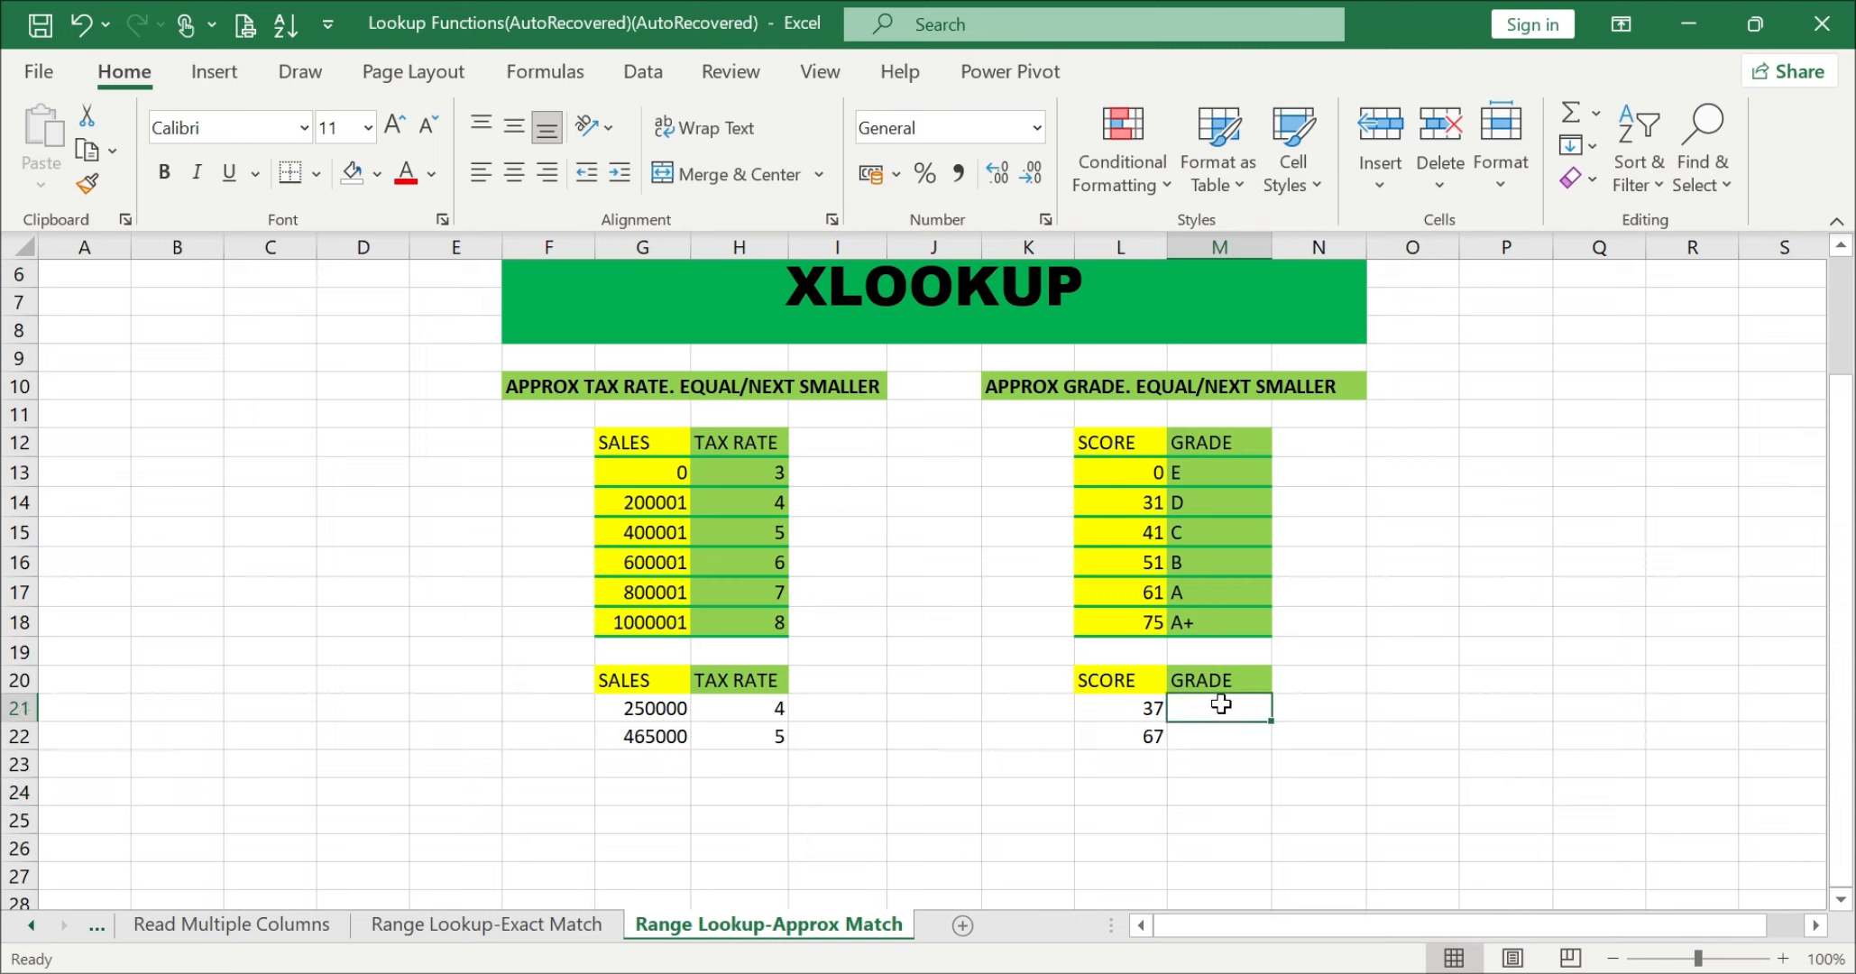
text(=XLO)
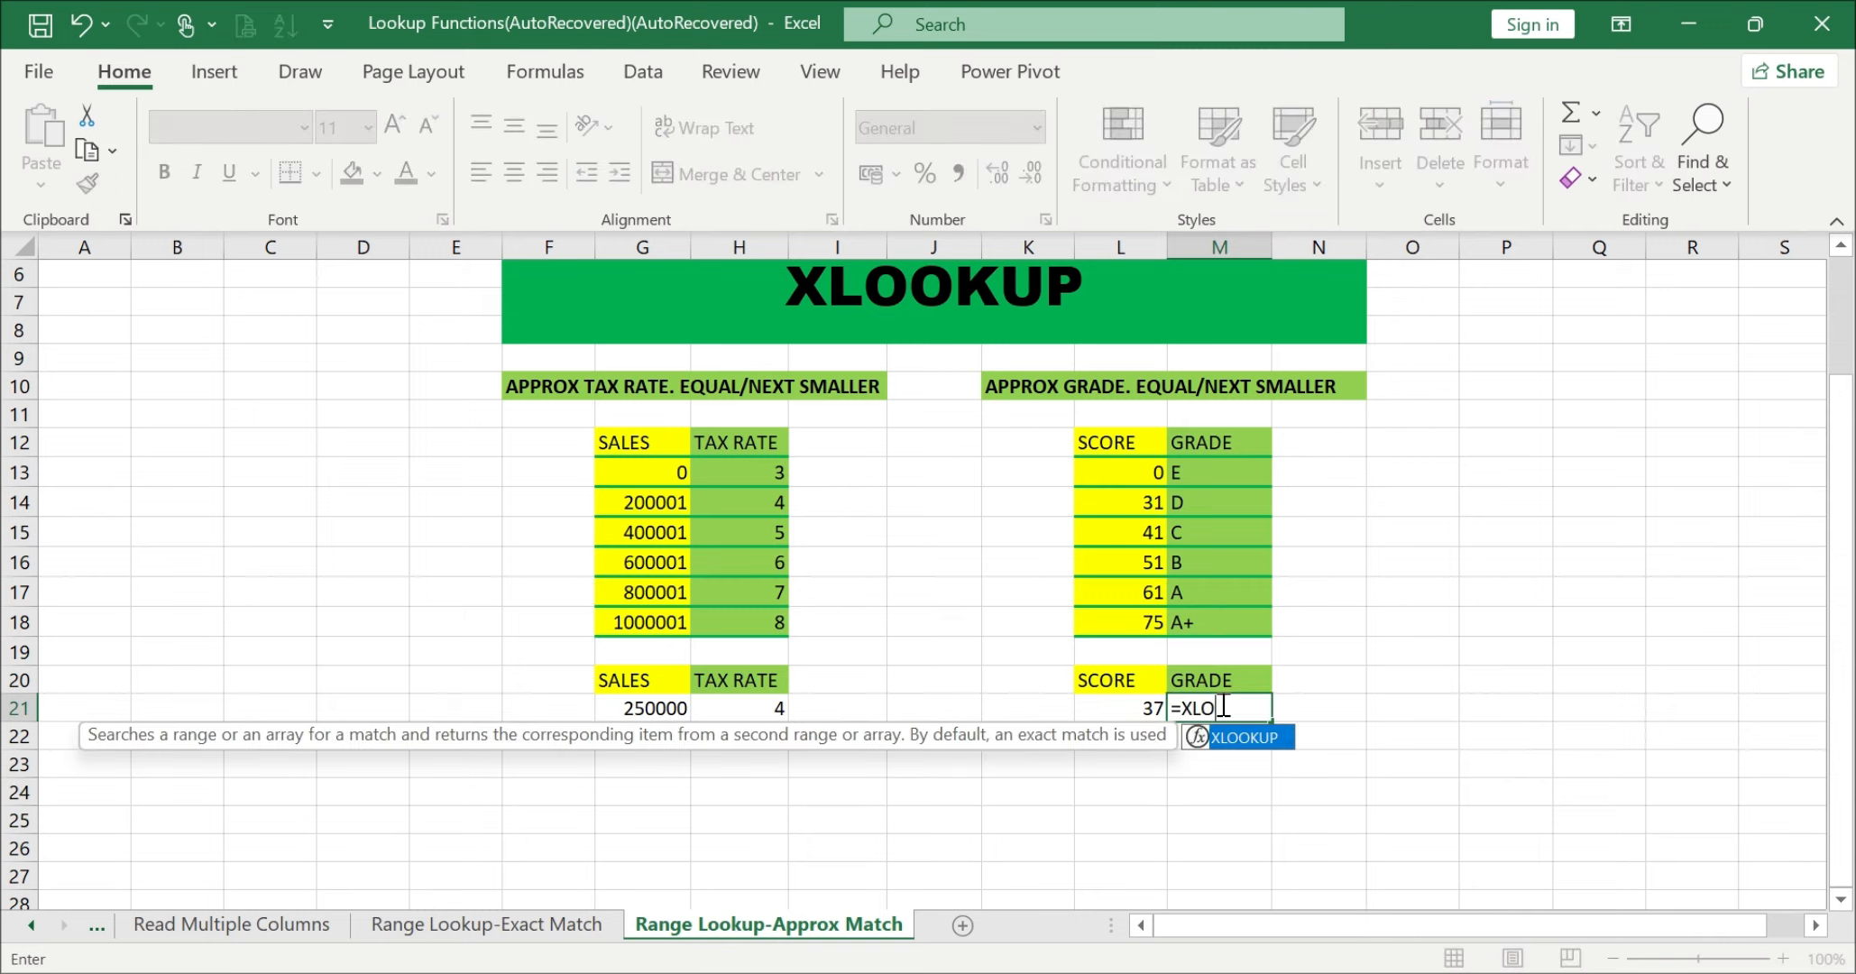
text(OKUP()
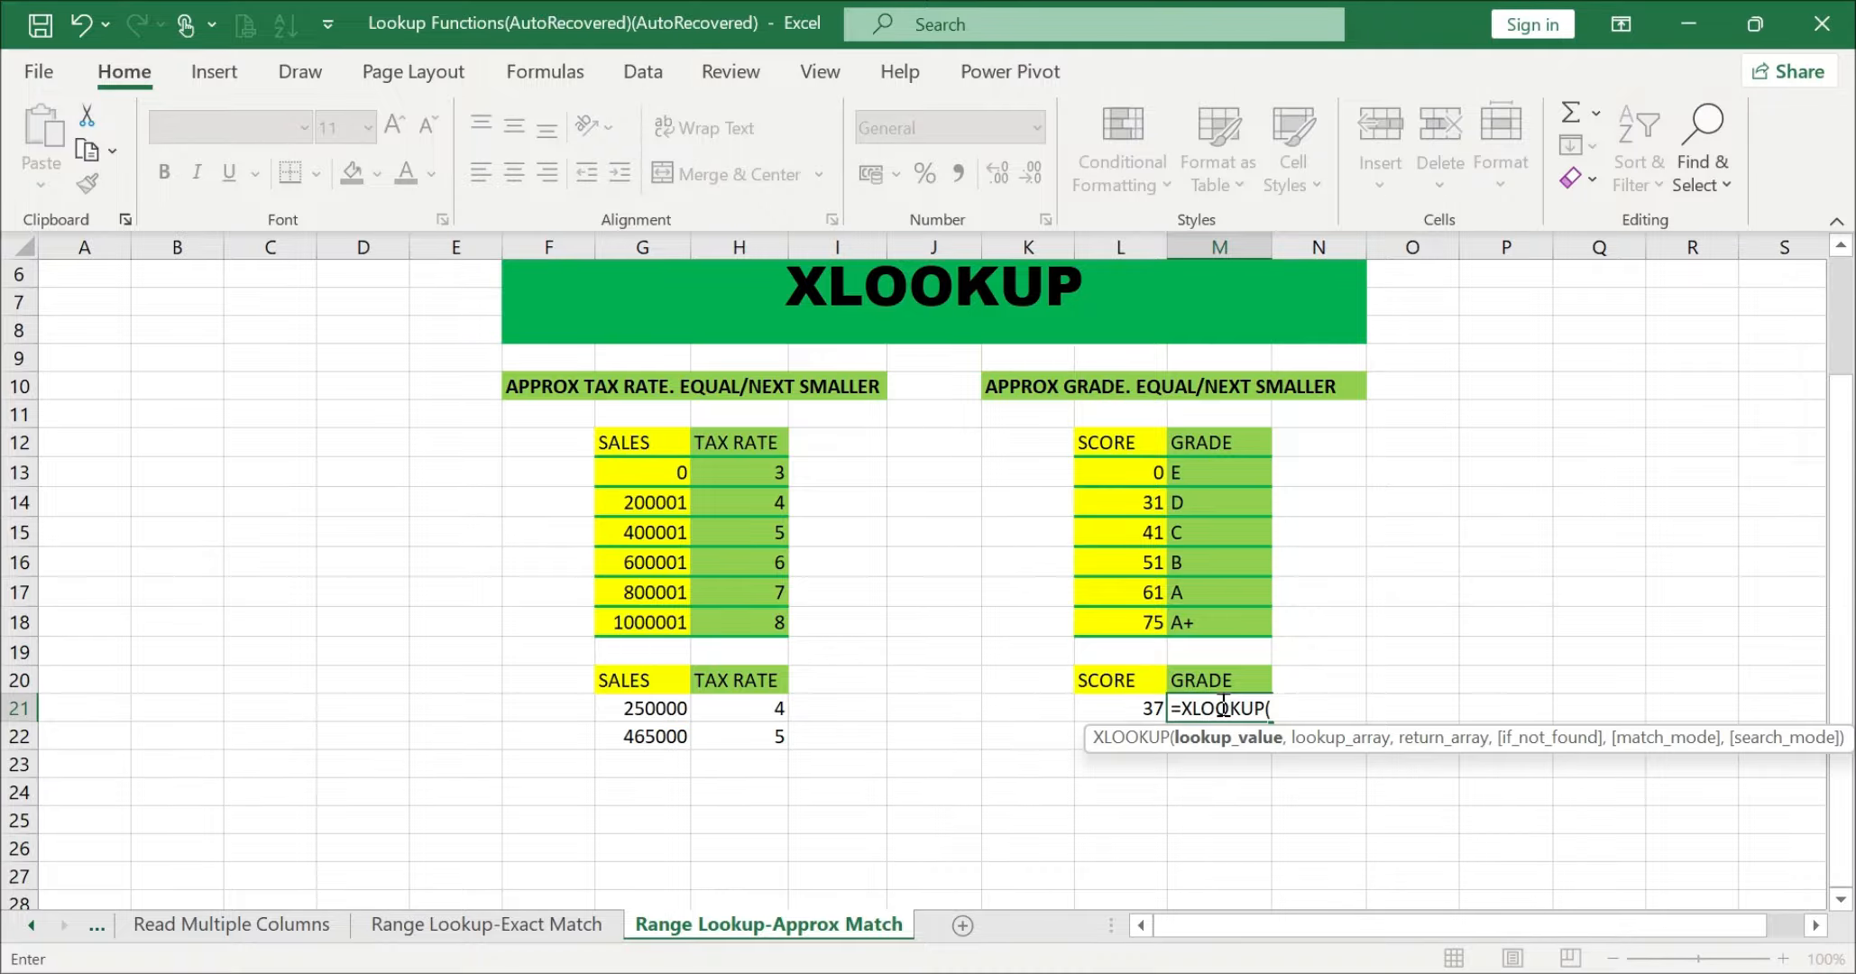
click(1123, 705)
text(,)
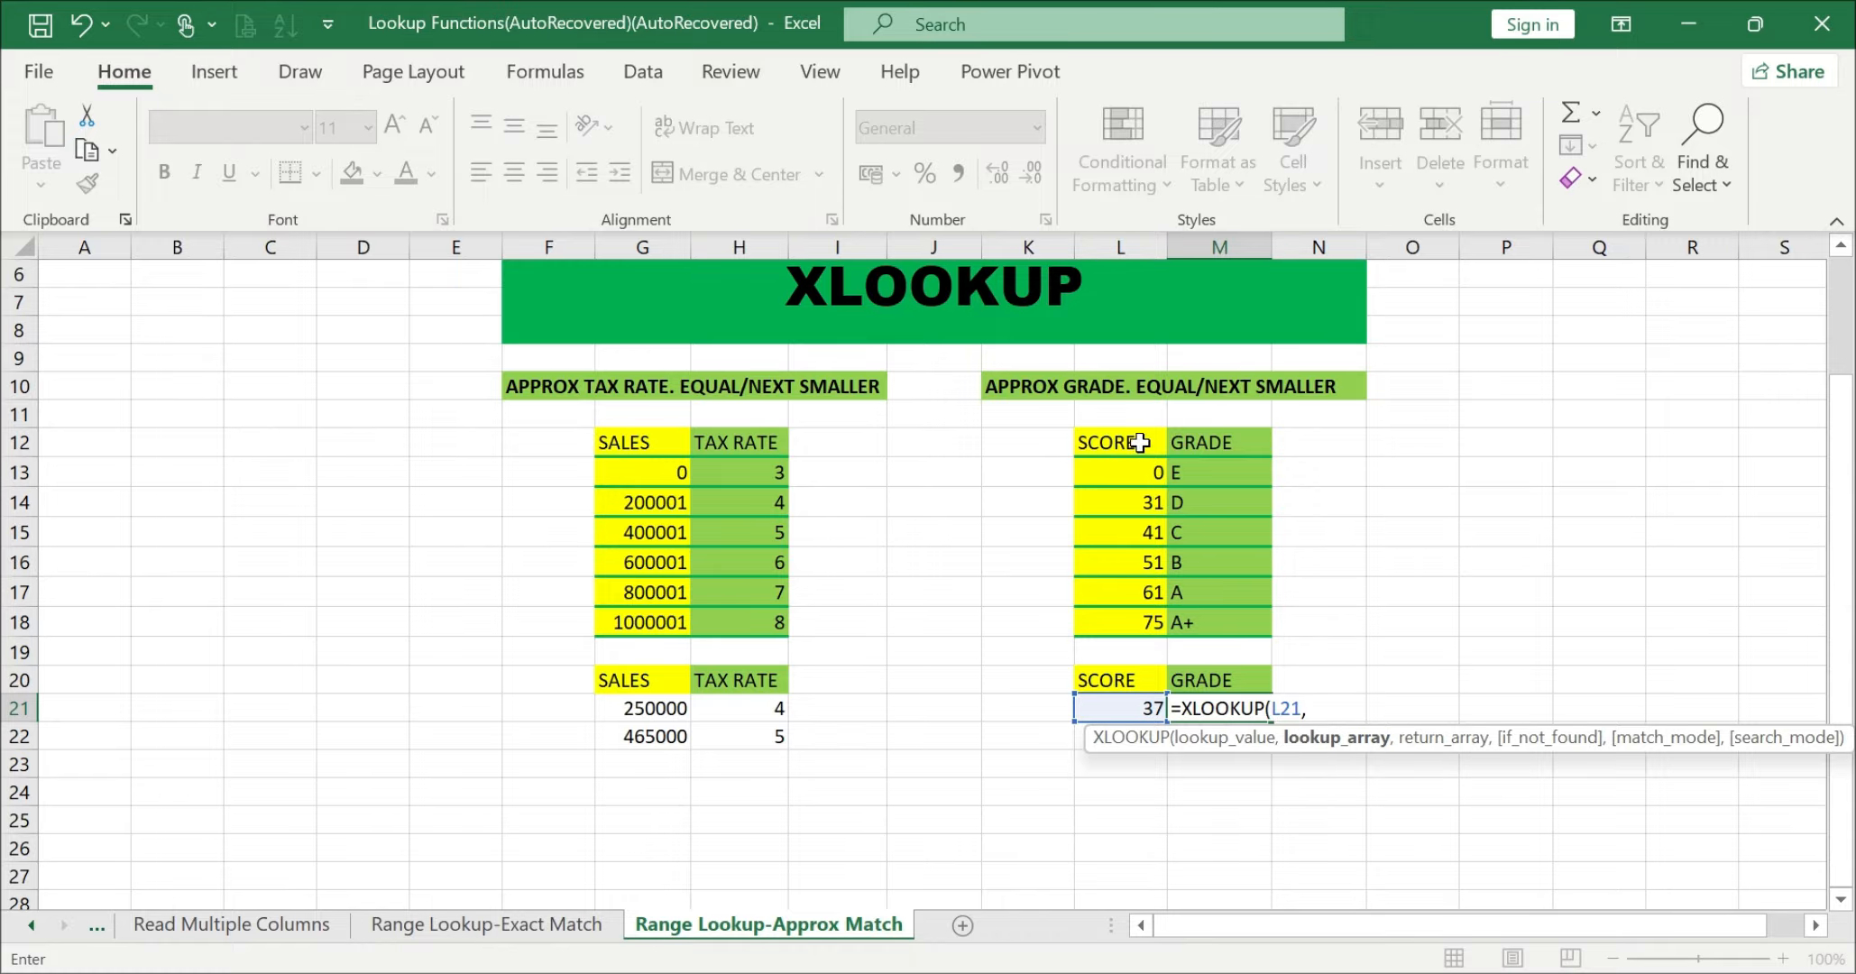
drag(1140, 442, 1127, 621)
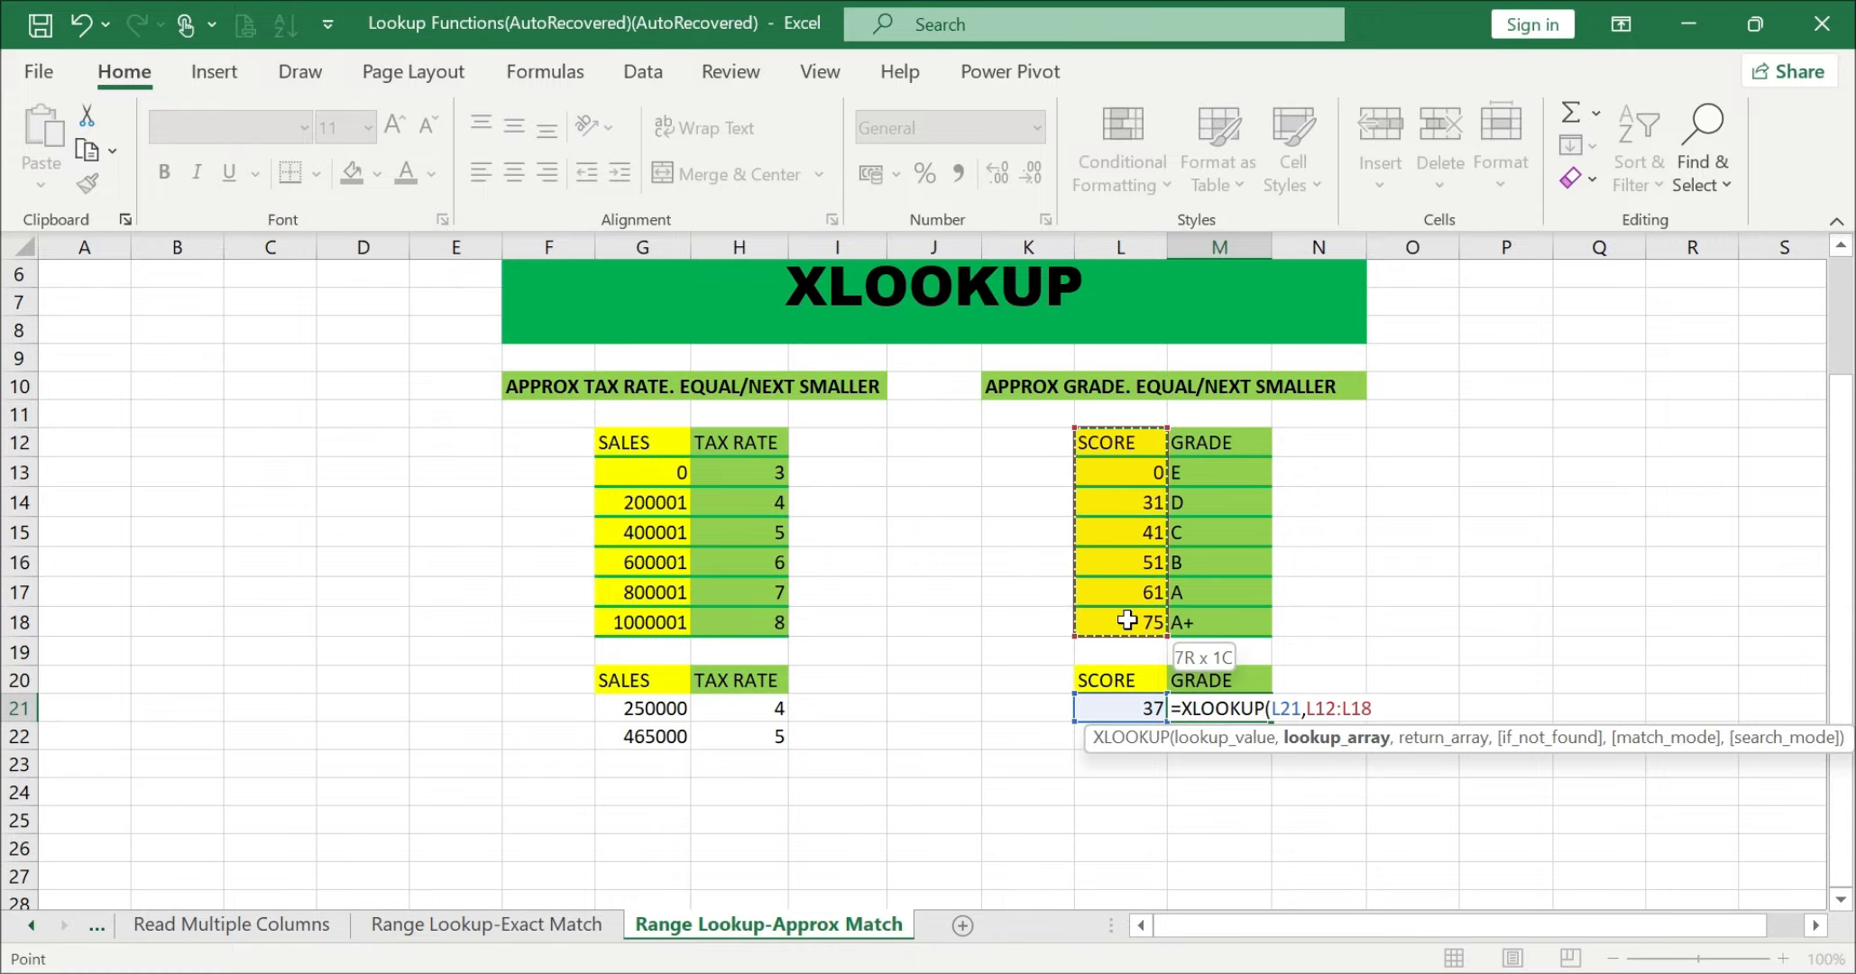
text(,)
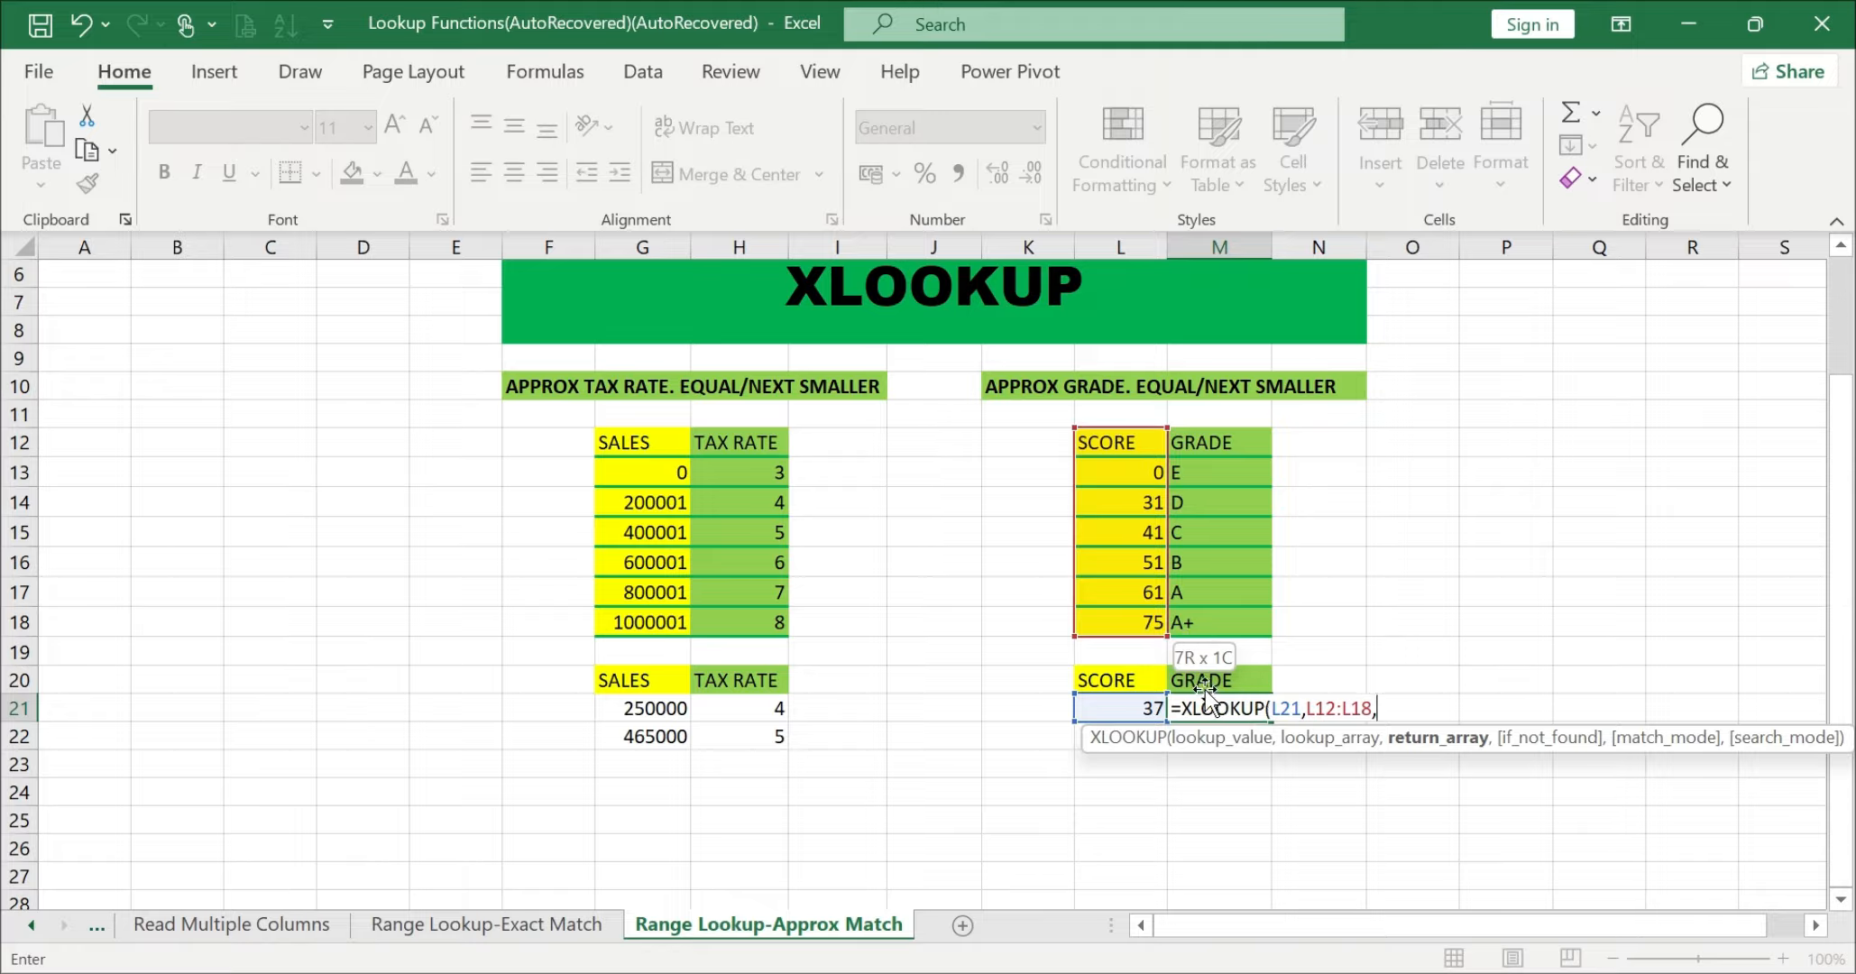
Step: Complete the M21 formula with return array M12:M18, an empty if_not_found argument and match mode -1
drag(1230, 440, 1221, 614)
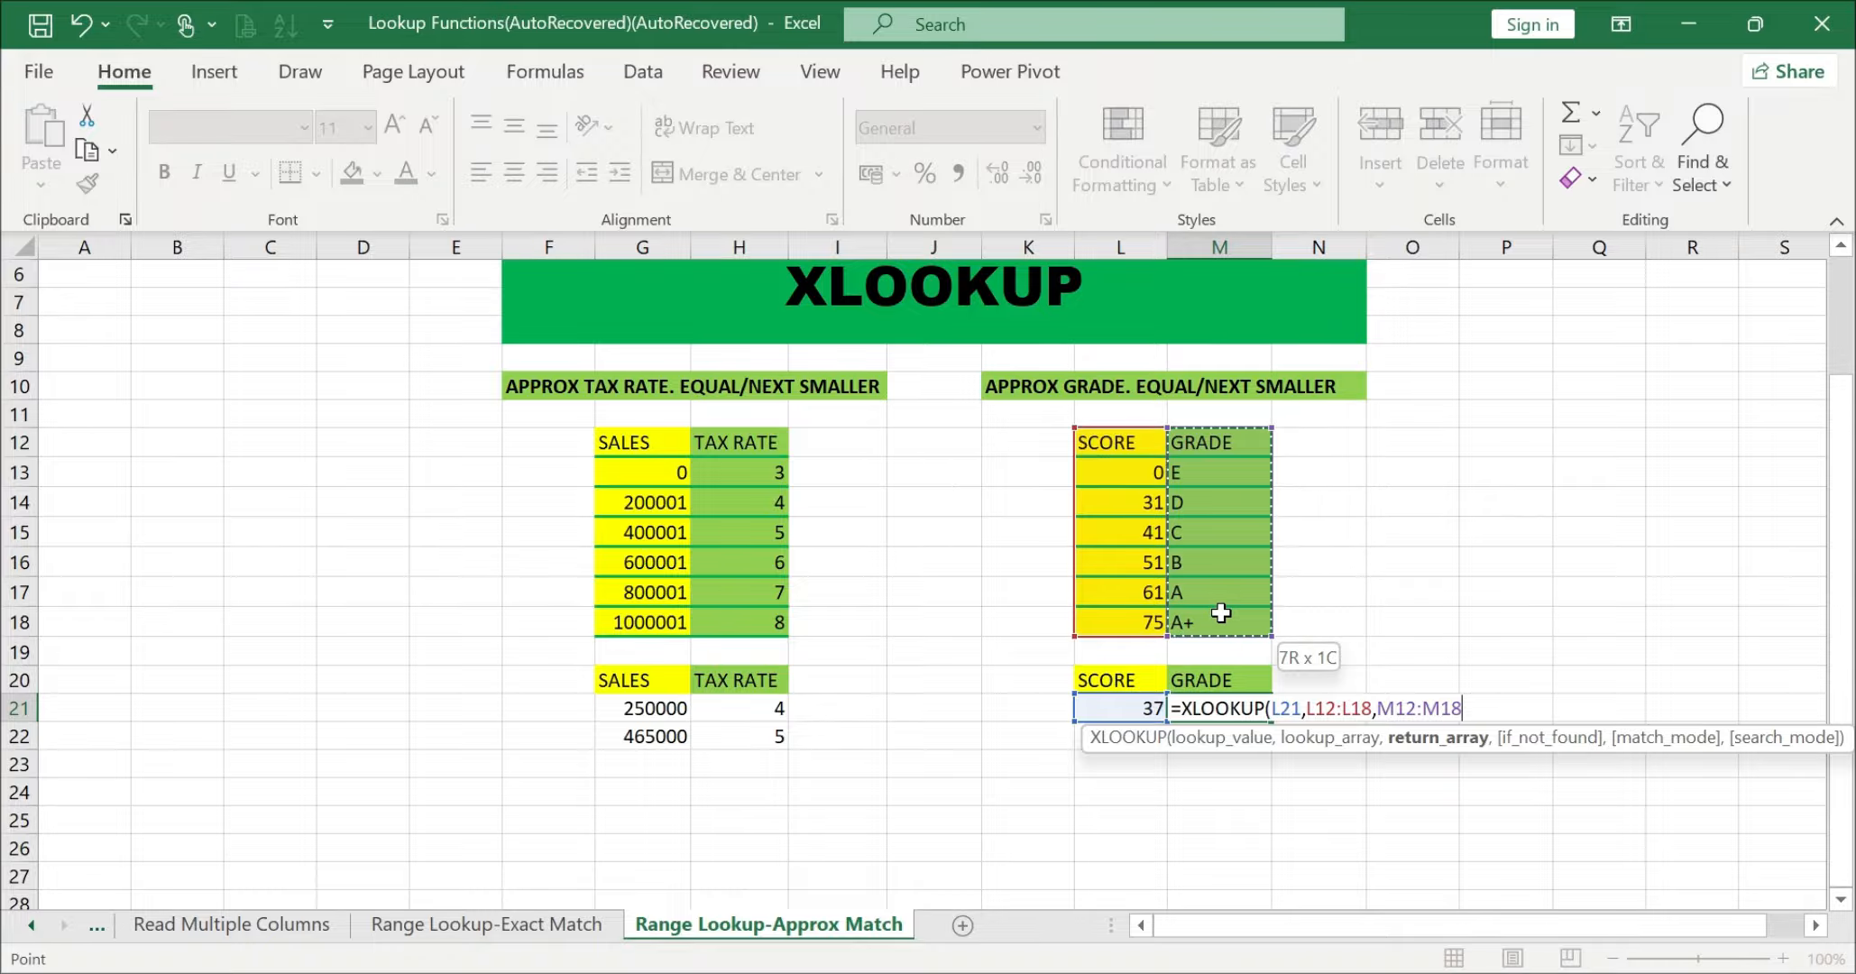
text(,)
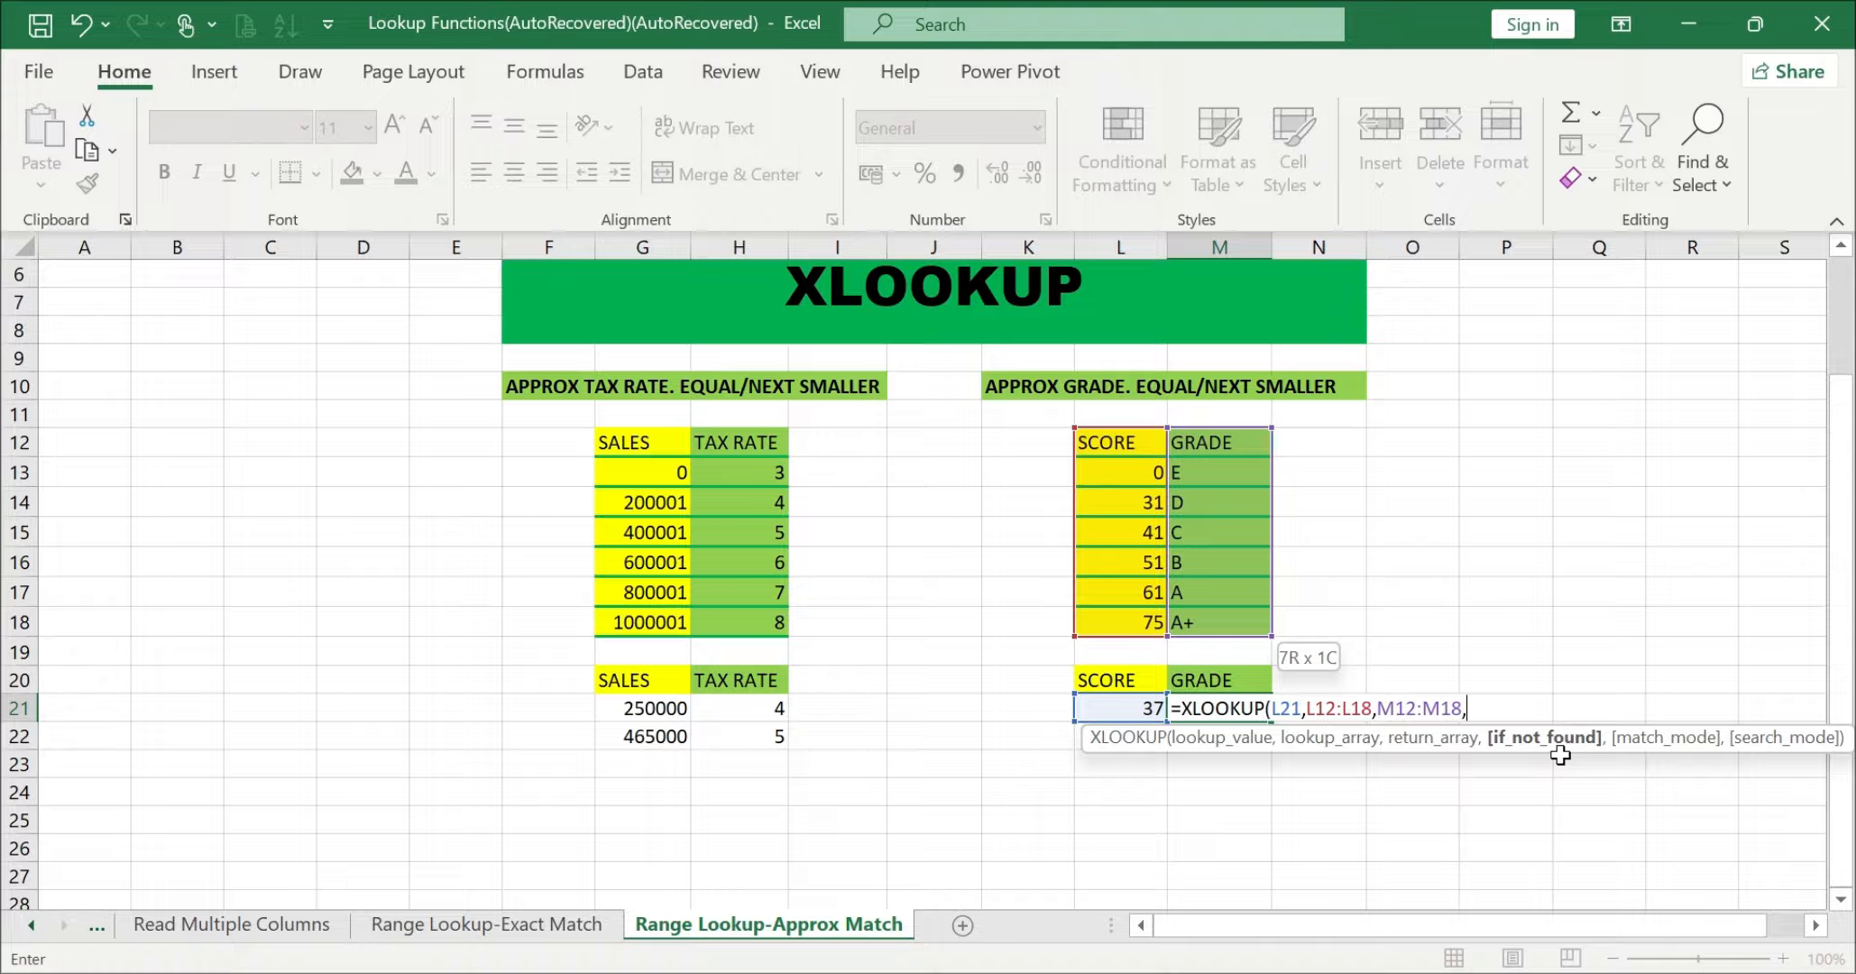
text(,)
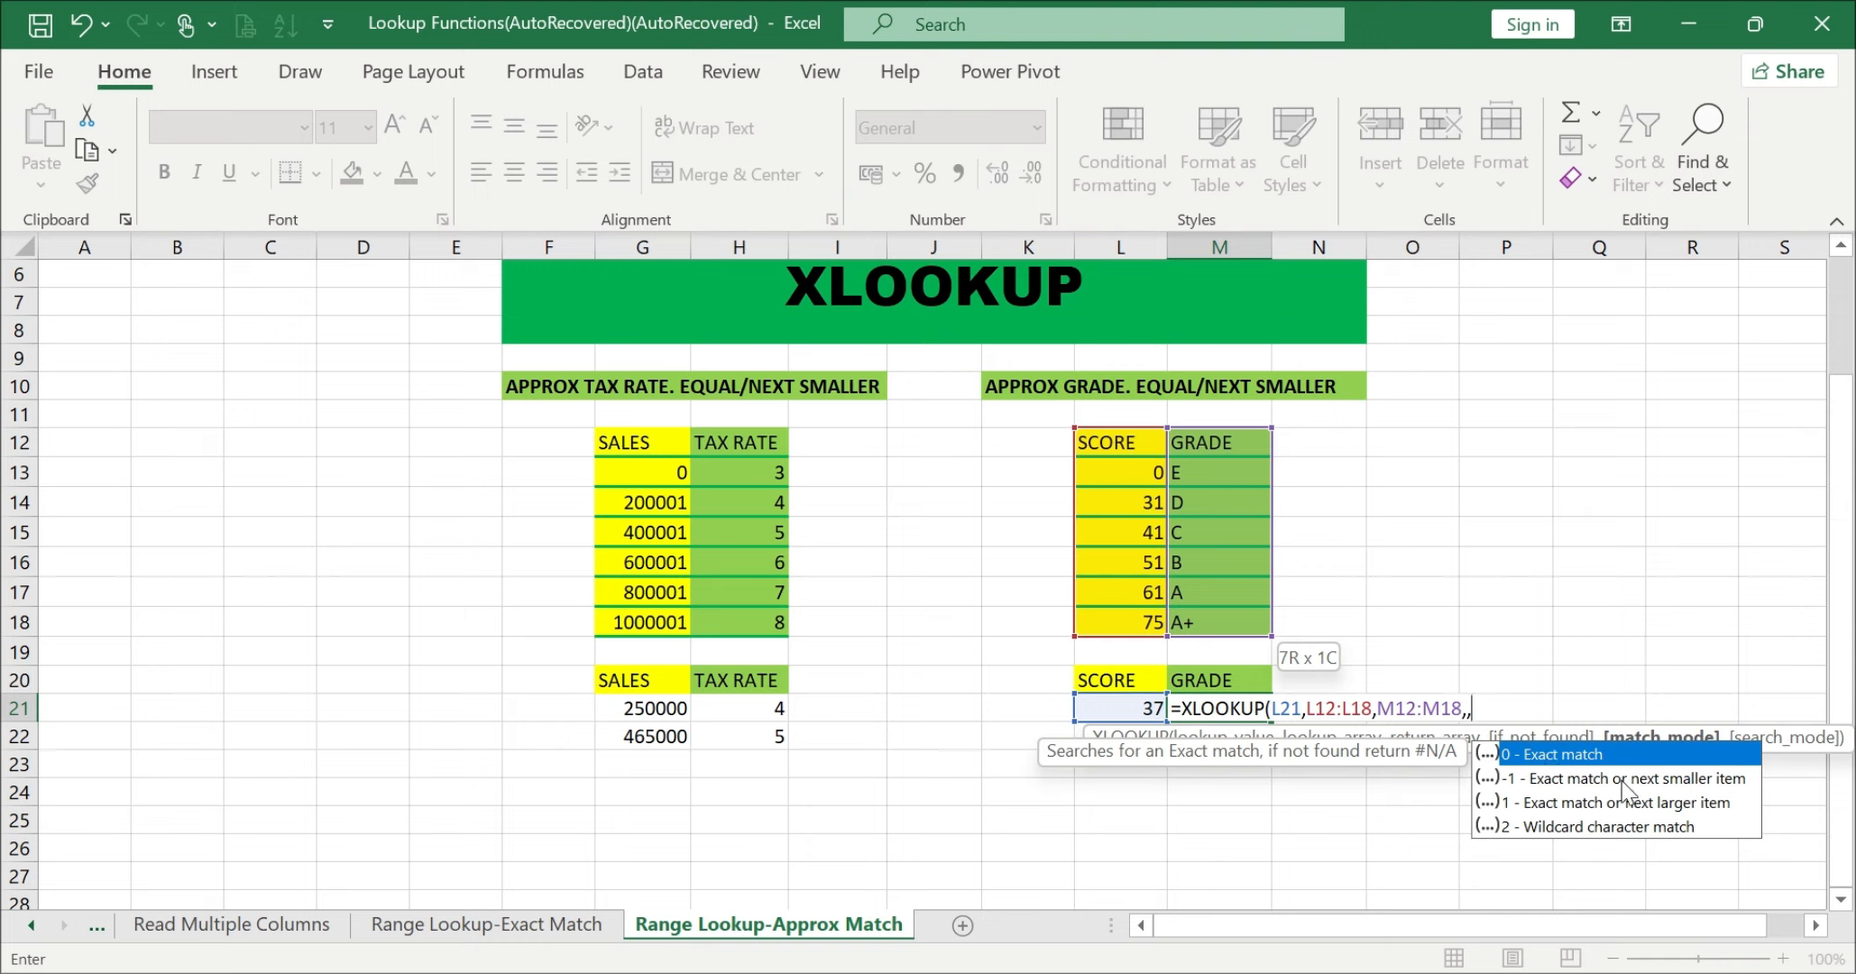
text(-1)
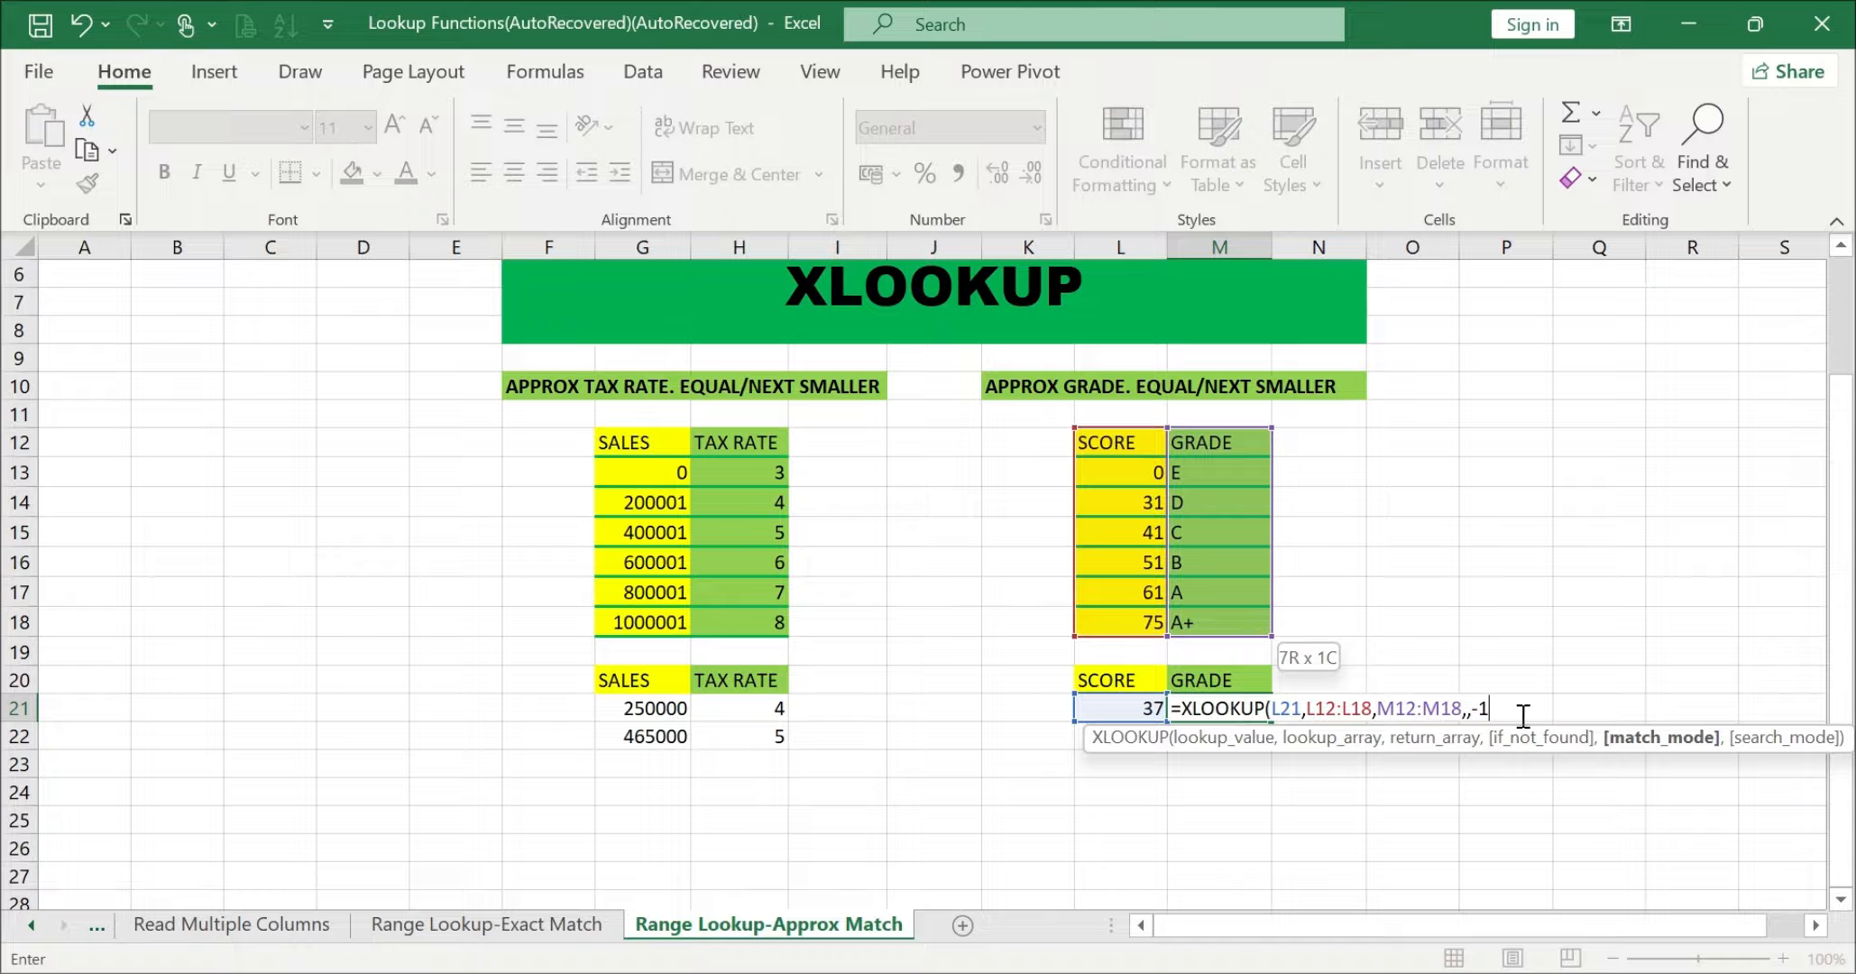
text())
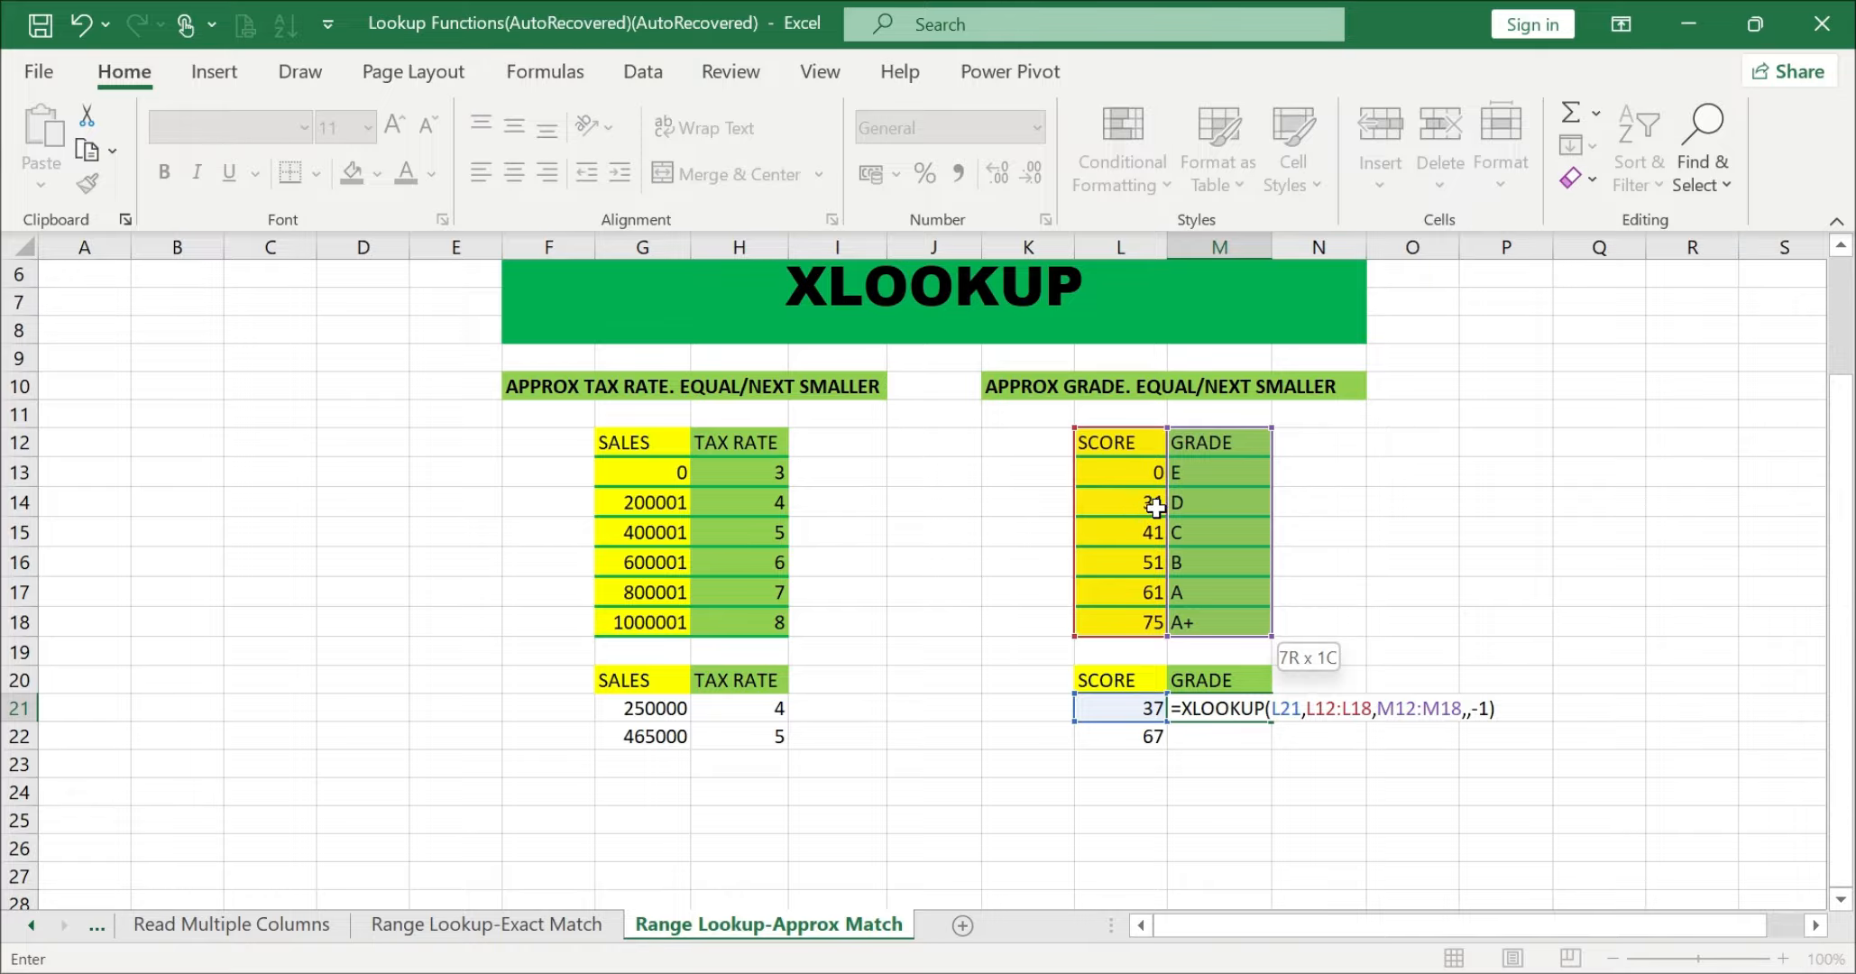
key(Return)
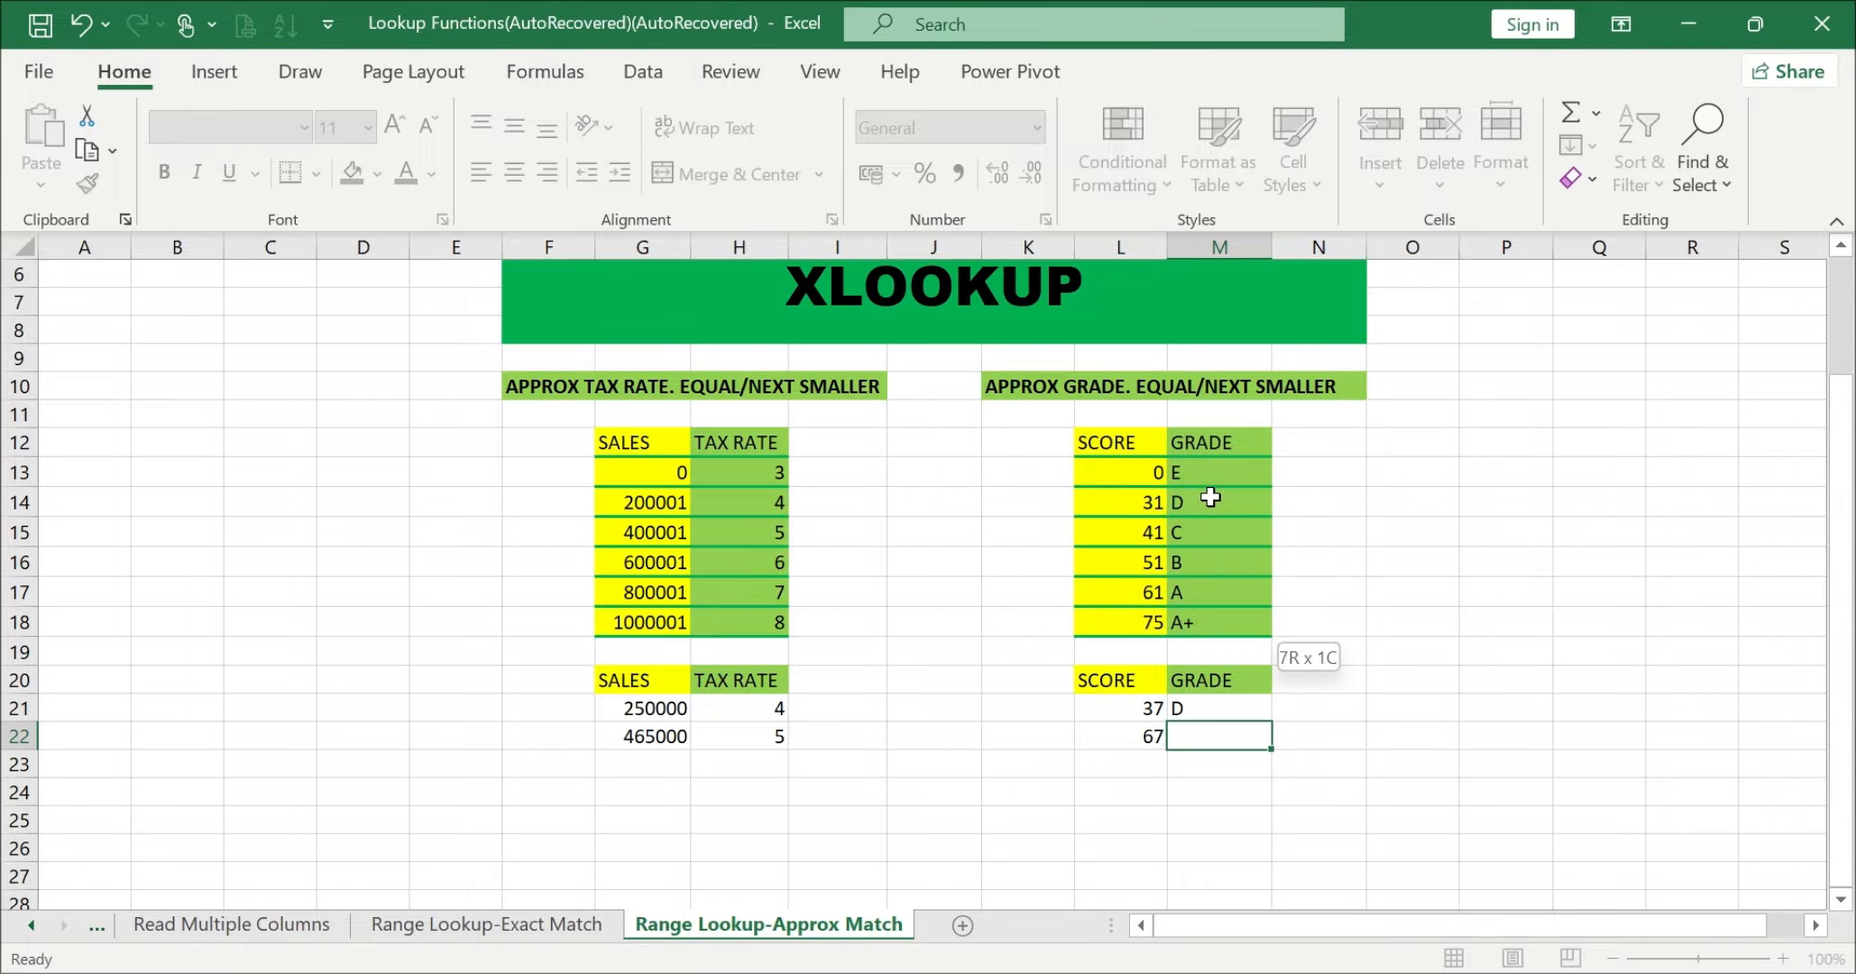
Step: Start an XLOOKUP formula in M22 with the score in L22 as lookup value and L12:L18 as lookup array
text(=)
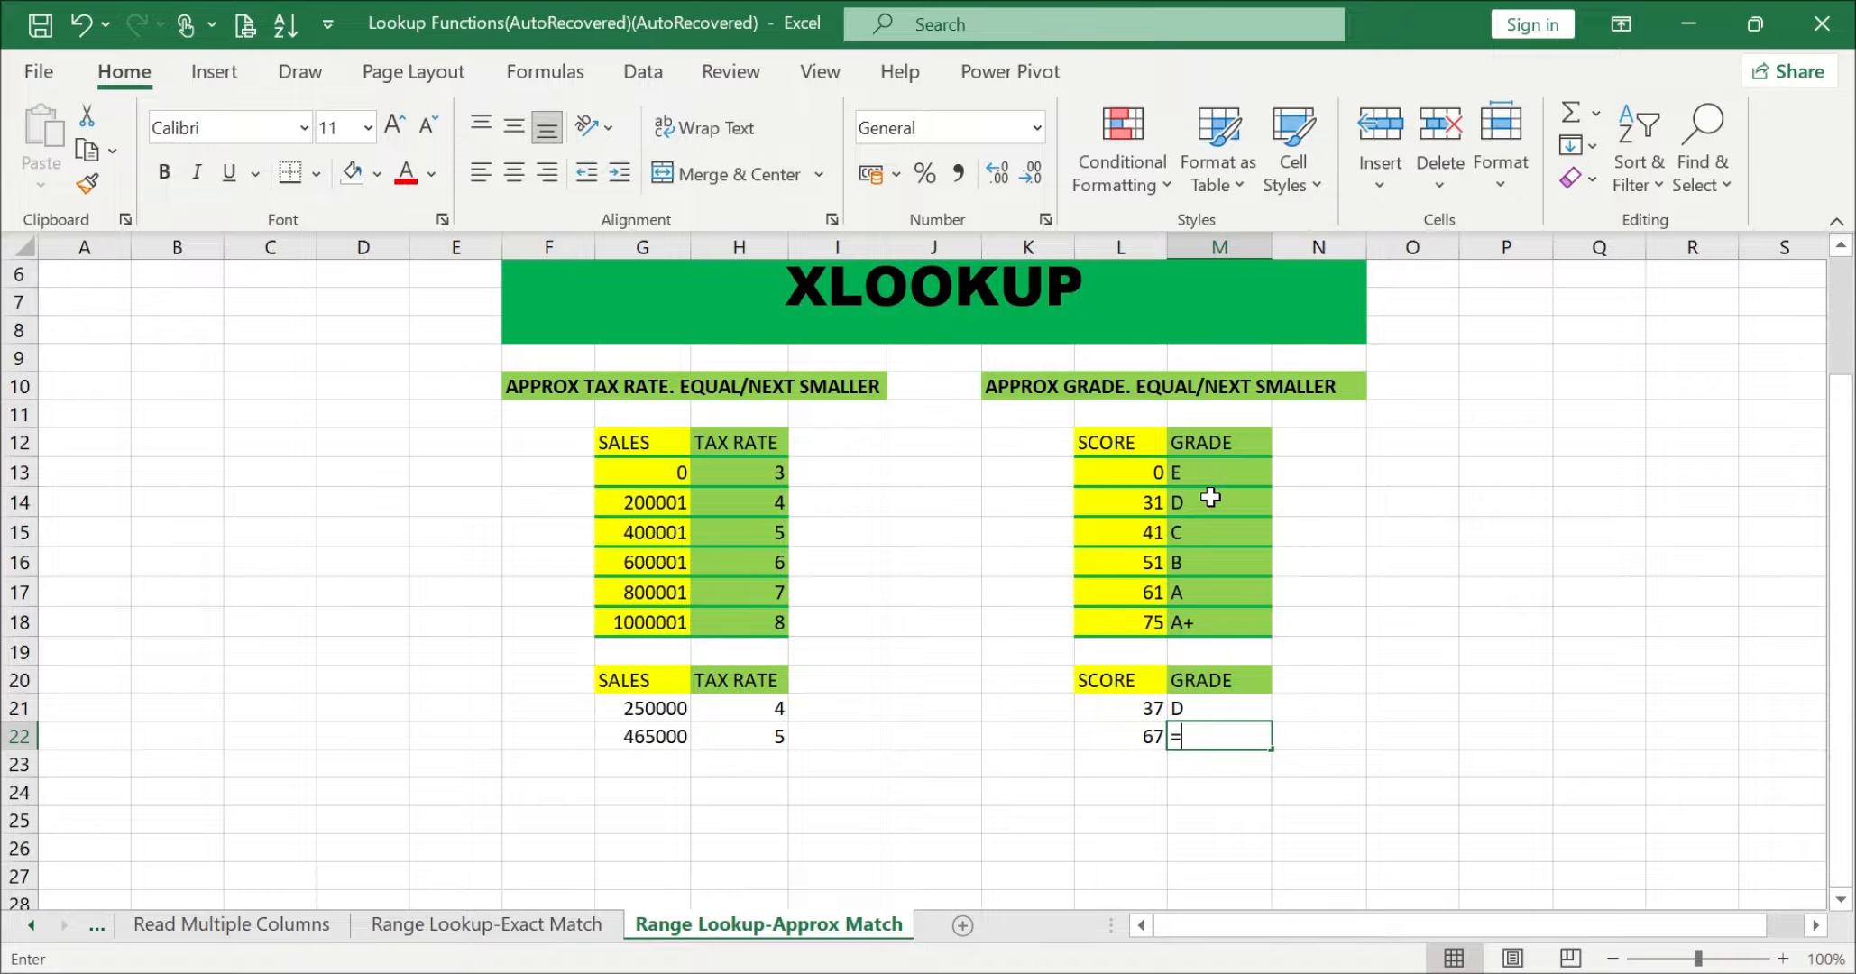
text(XLOOKUP()
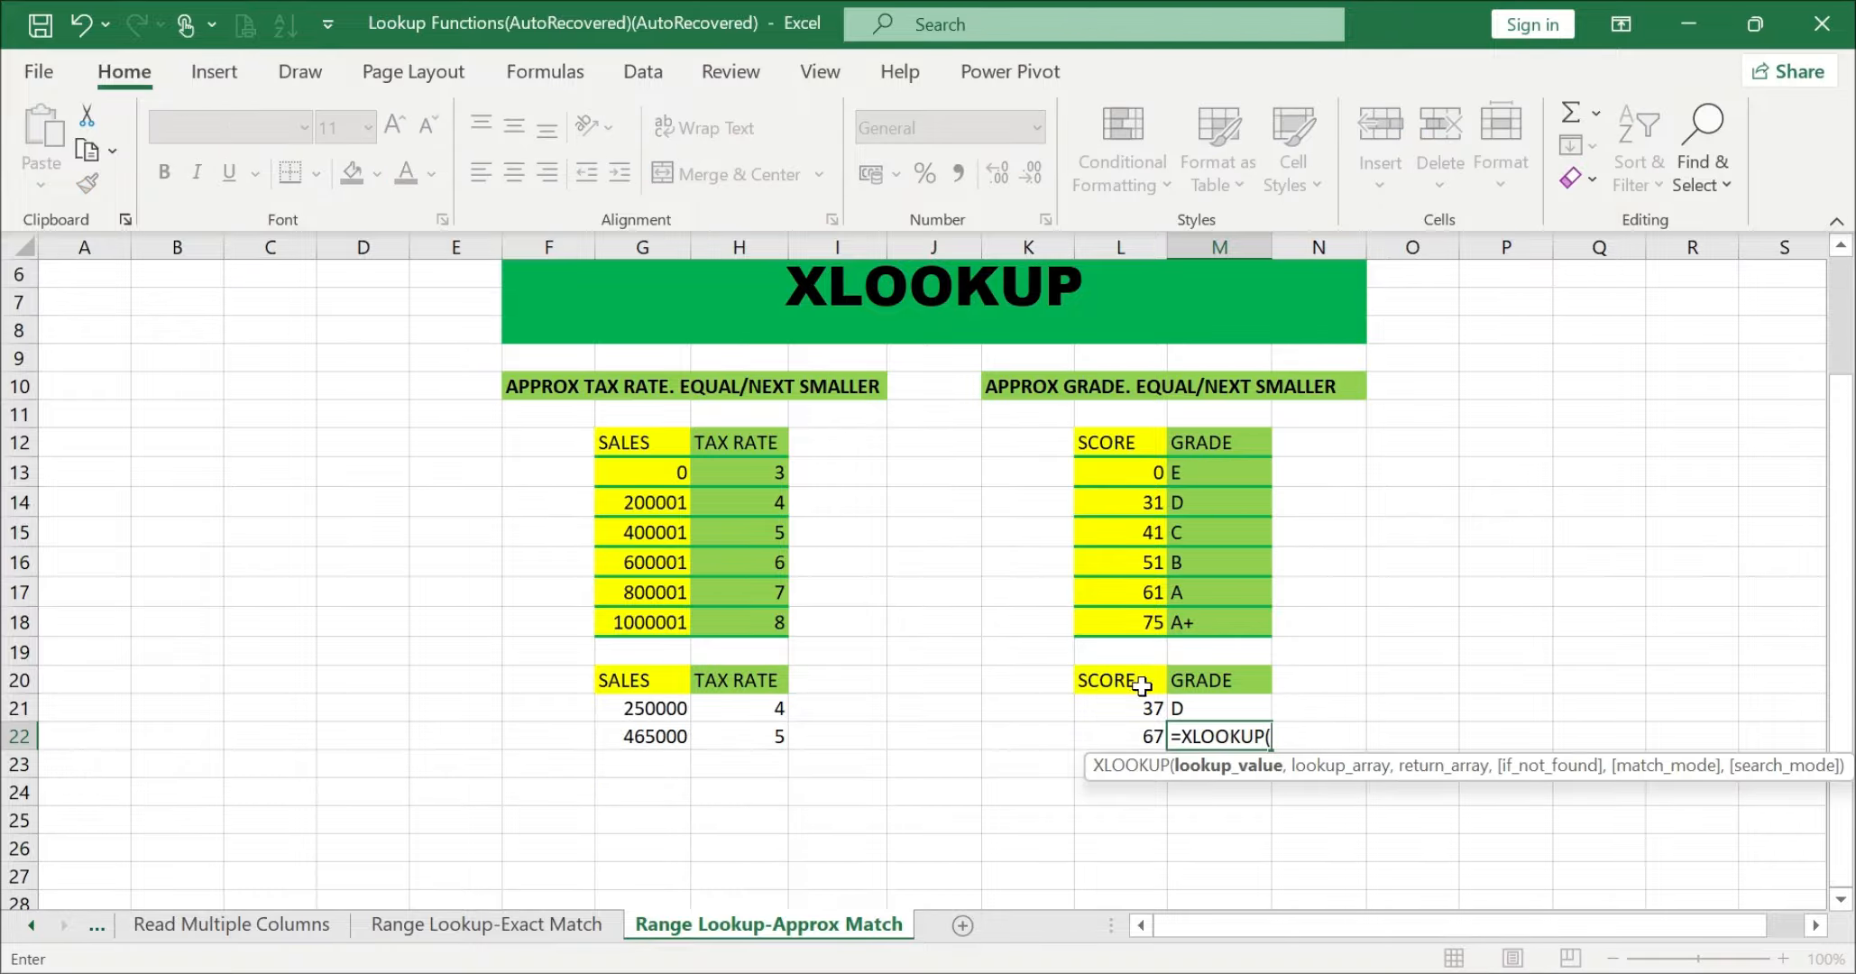
click(1123, 734)
text(,)
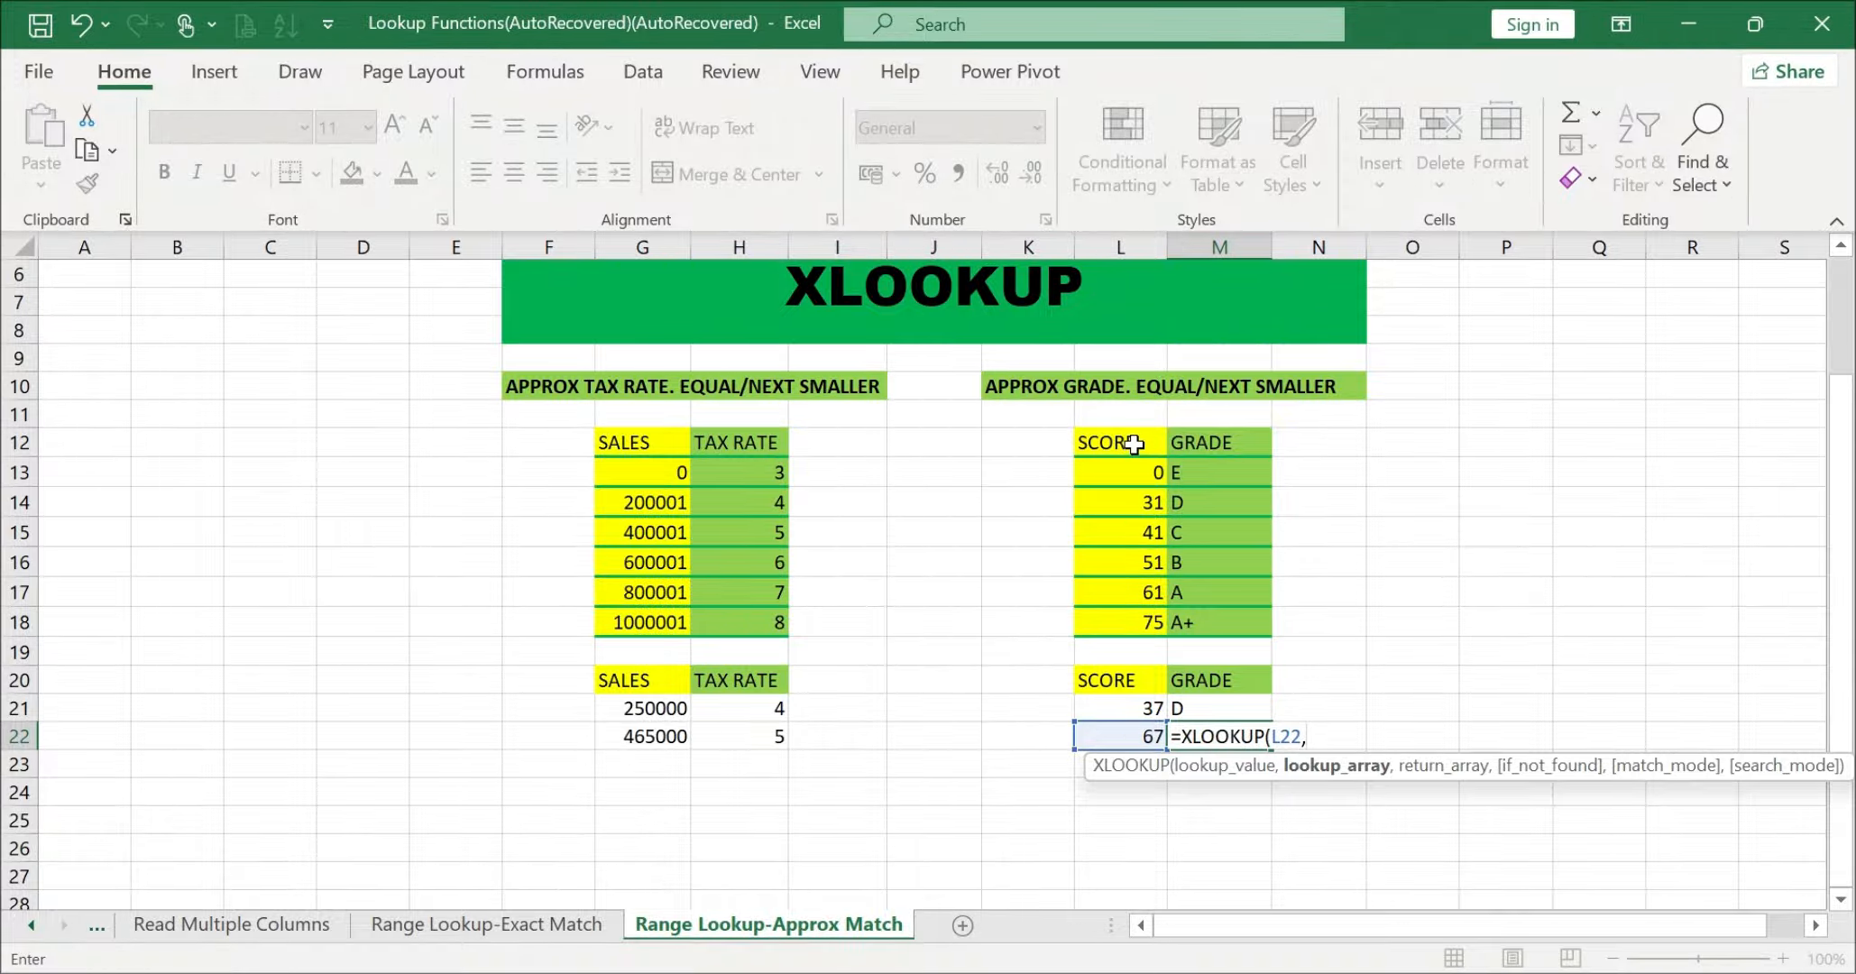
click(1127, 443)
drag(1134, 475, 1132, 622)
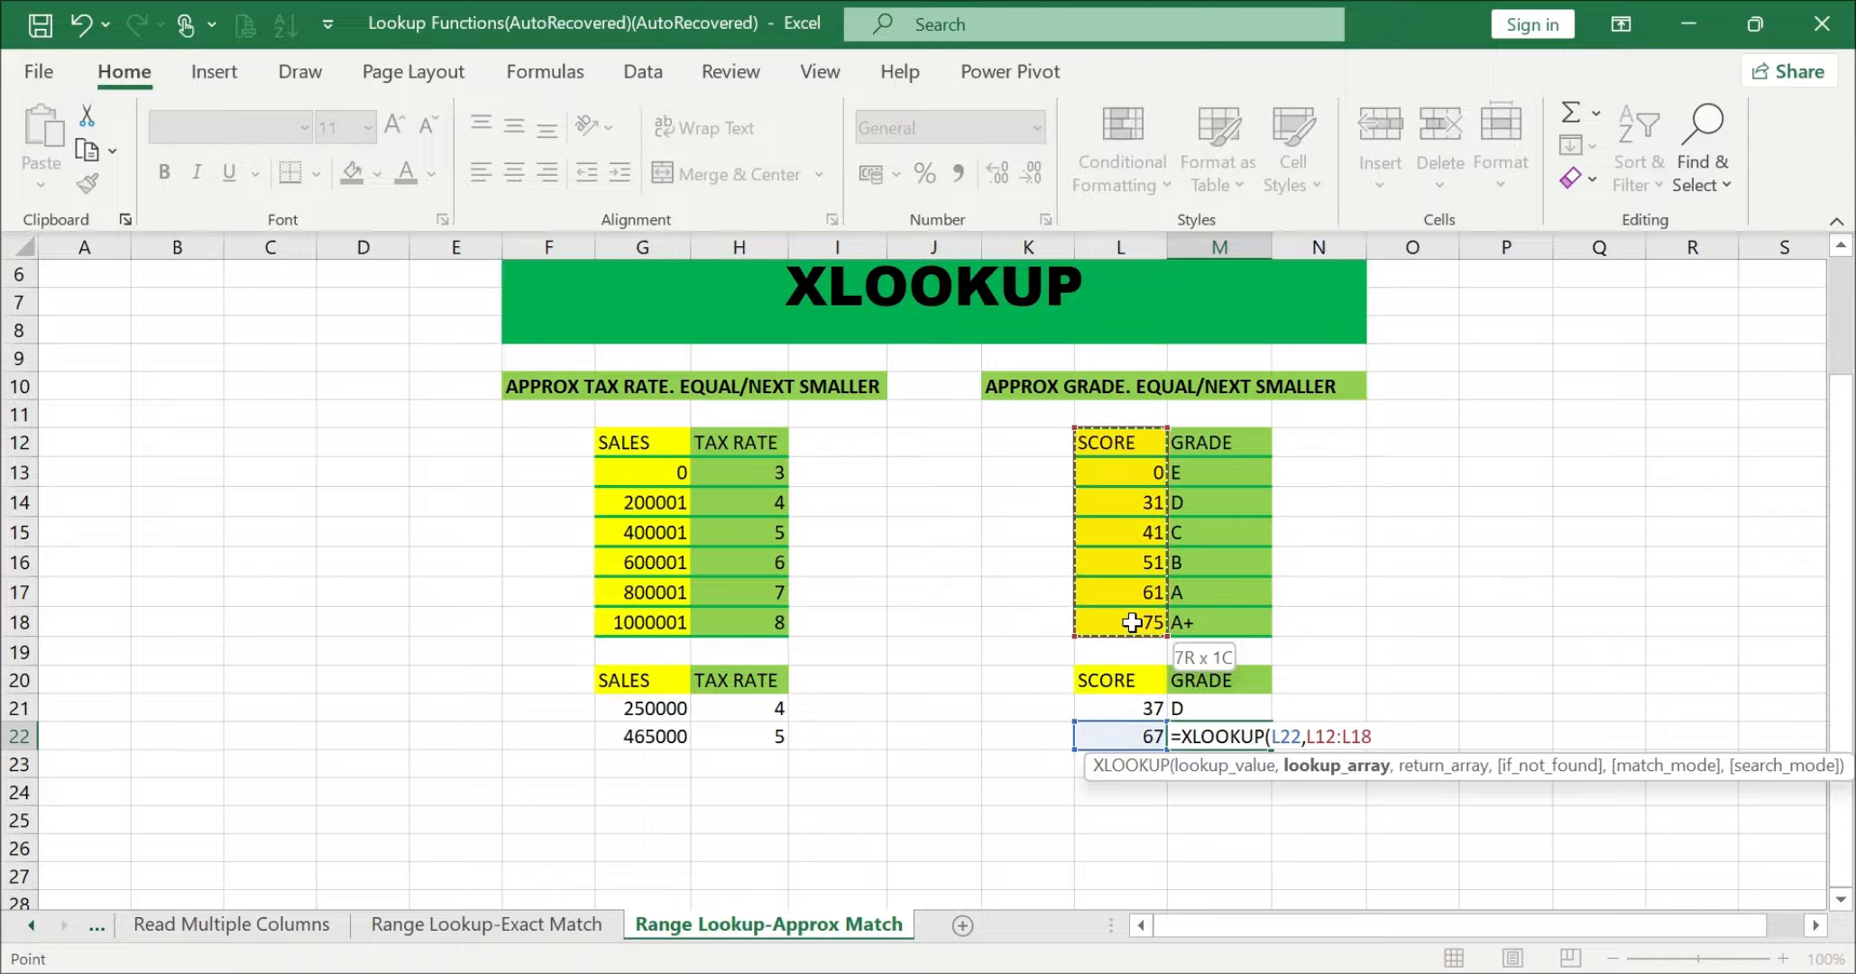
text(,)
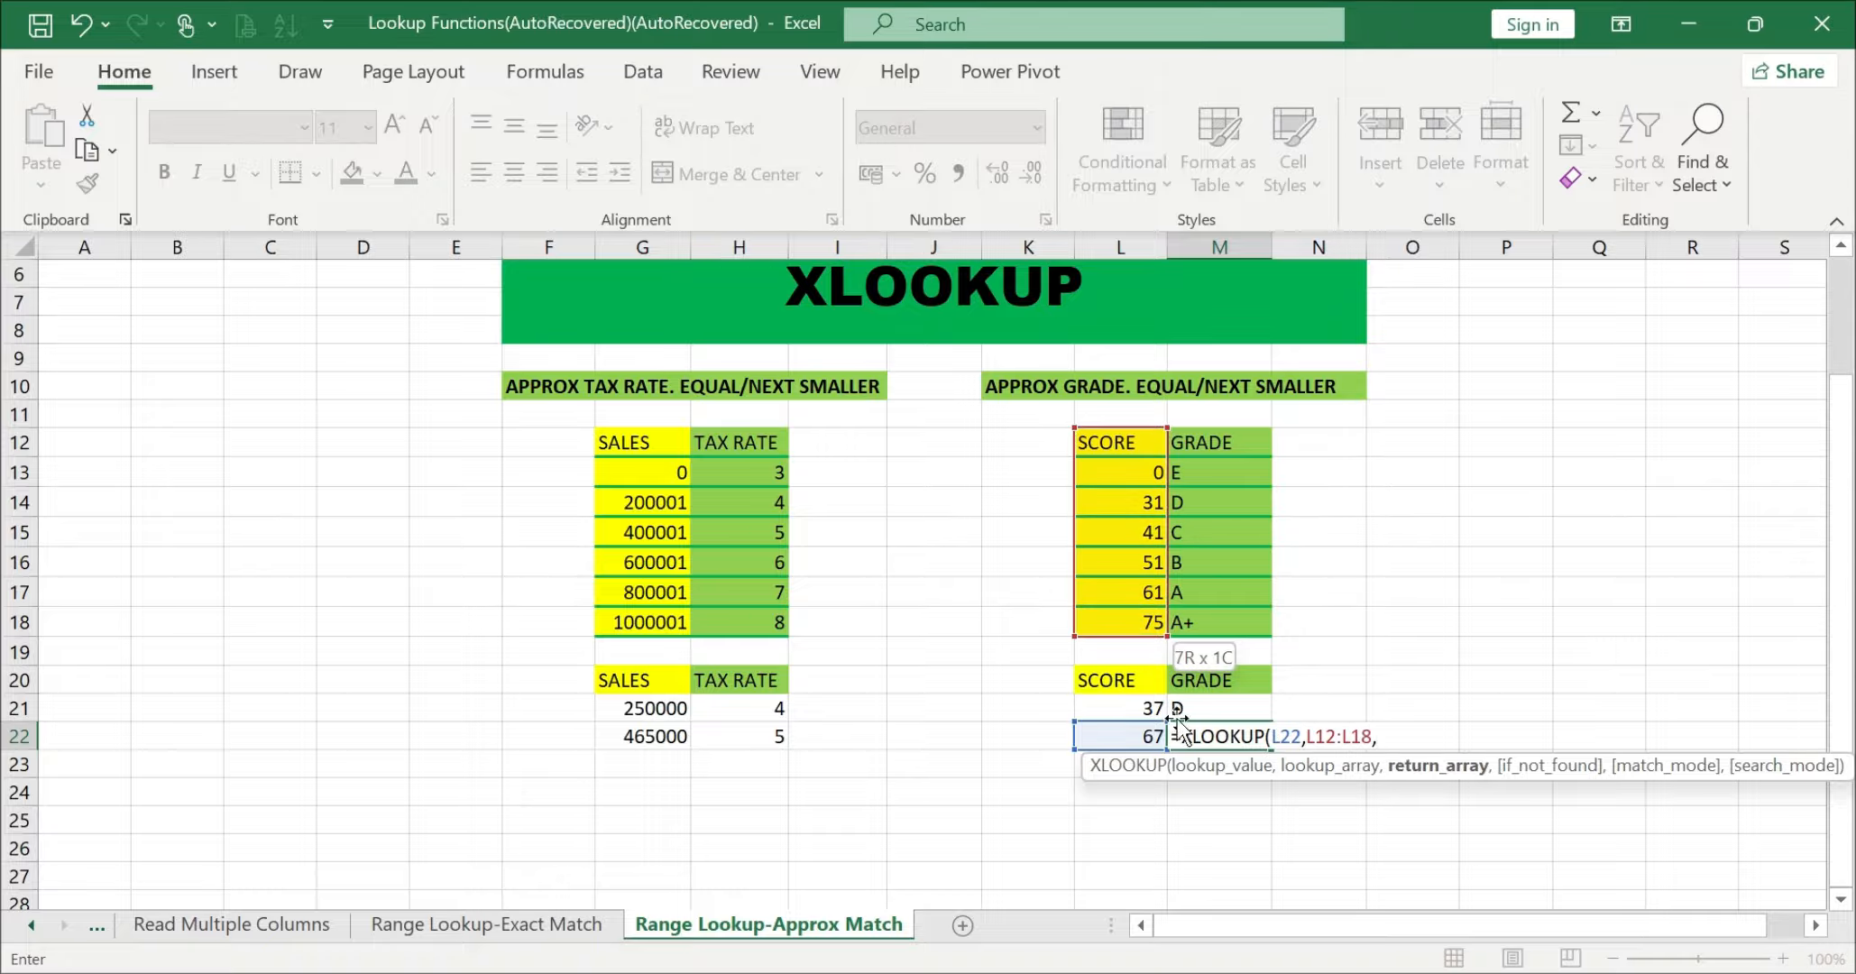
Step: Complete the M22 formula with return array M12:M18, an empty if_not_found argument and match mode -1 (Exact match or next smaller item)
drag(1227, 433, 1211, 616)
text(,)
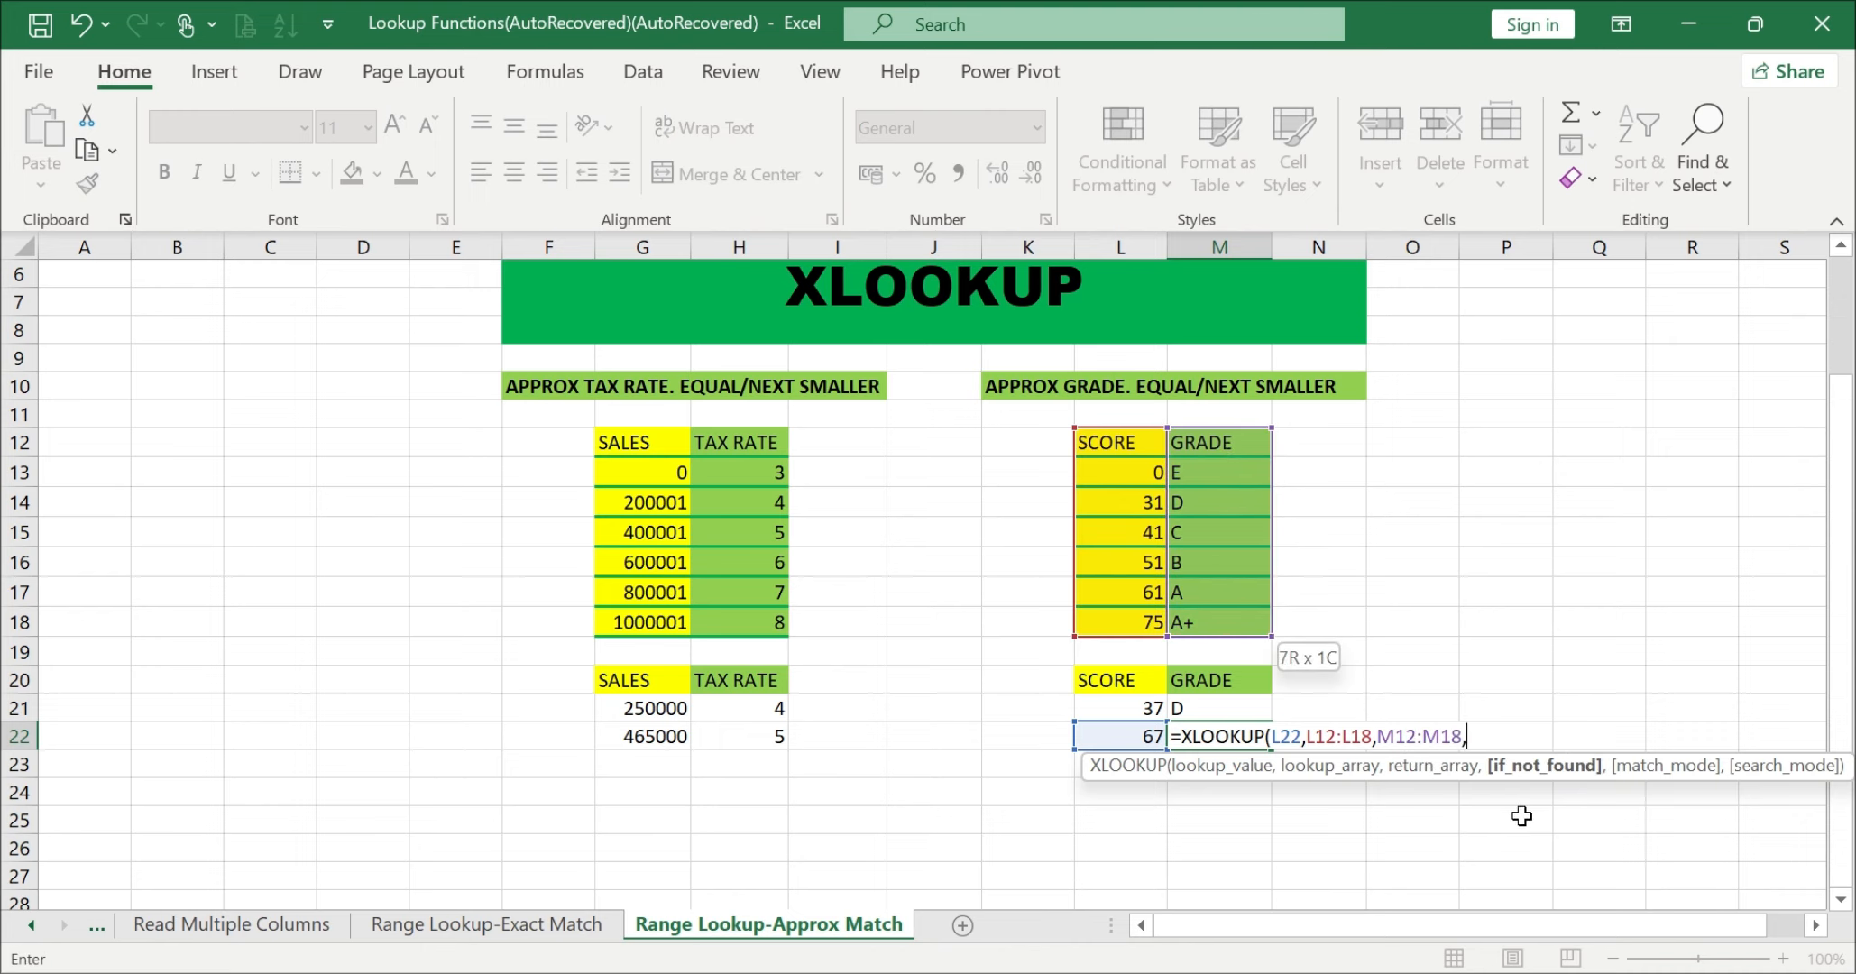
text(,)
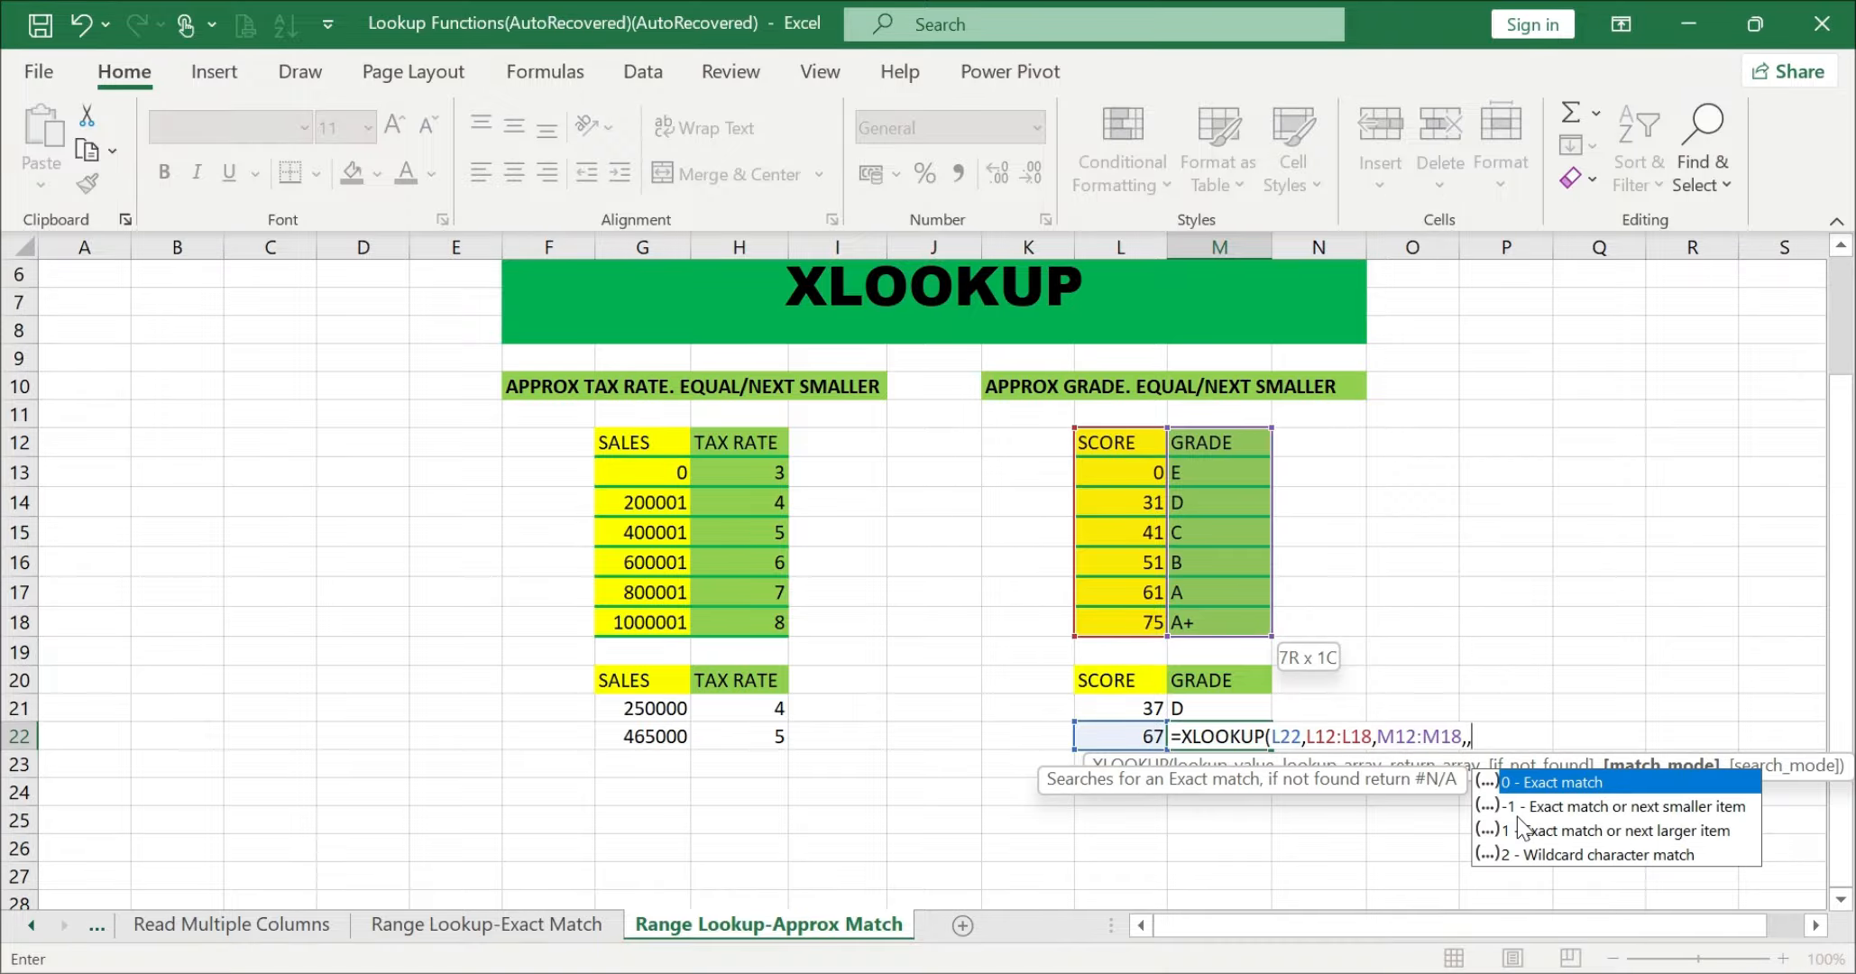
key(BackSpace)
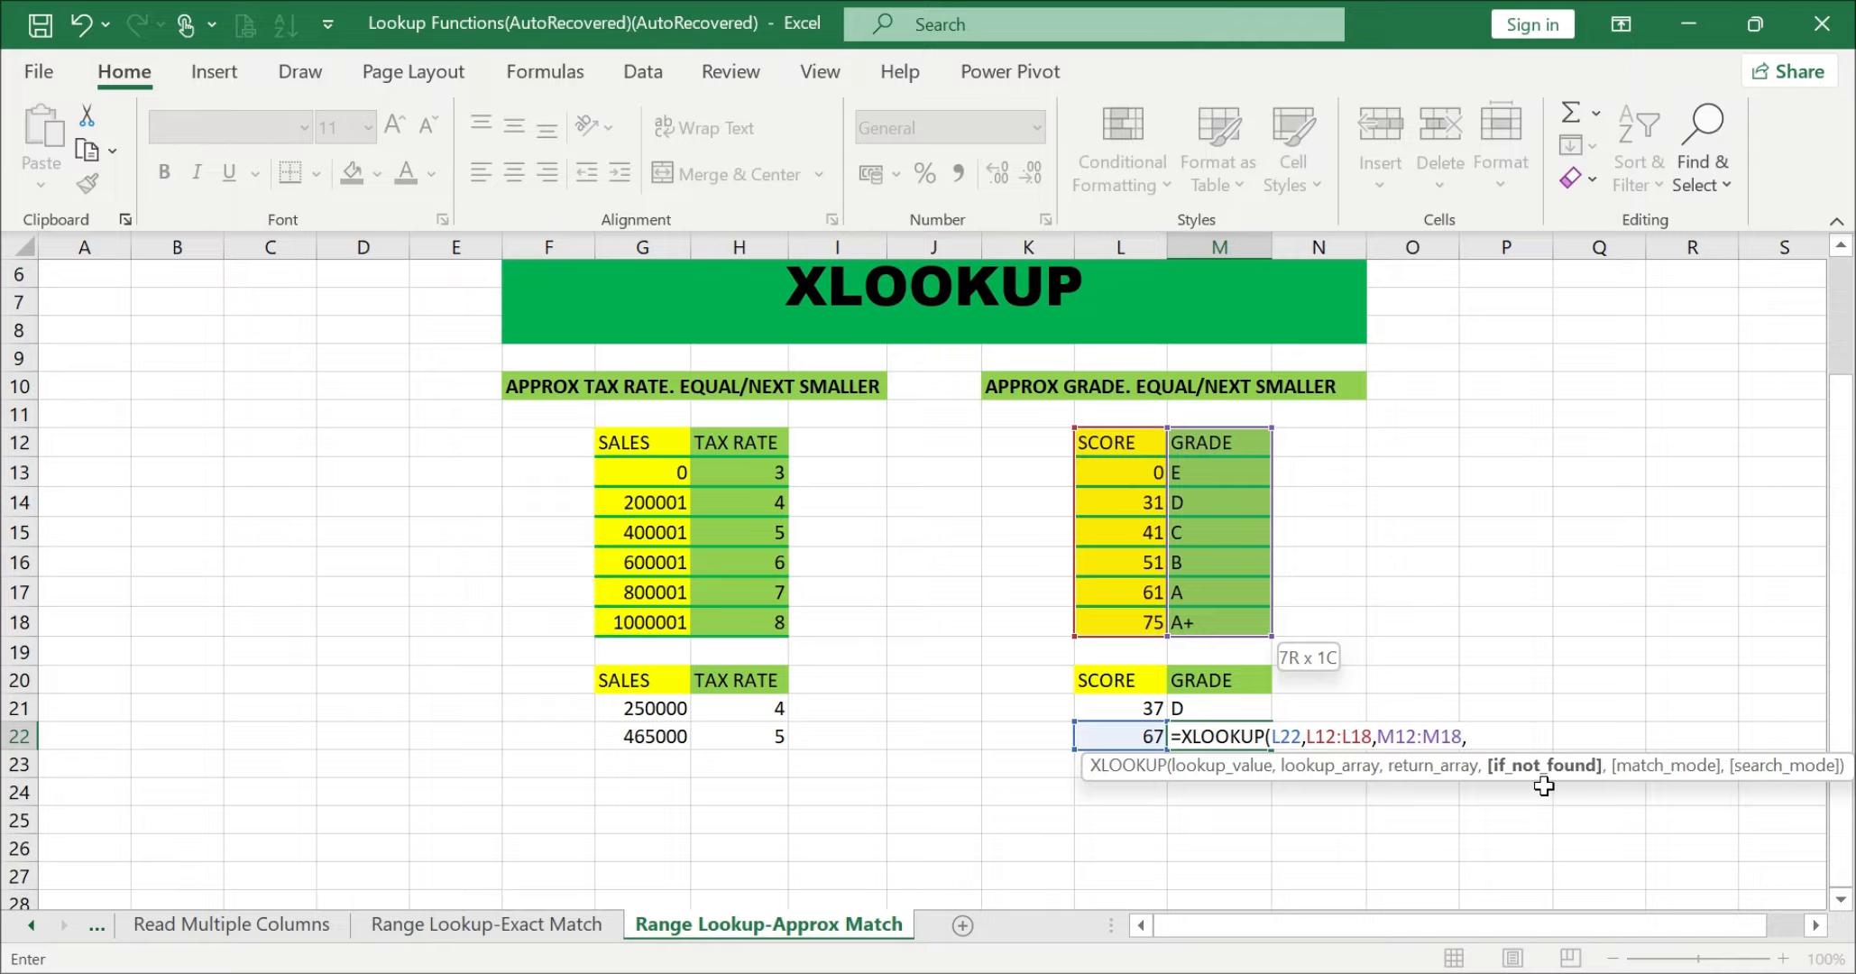
text(,)
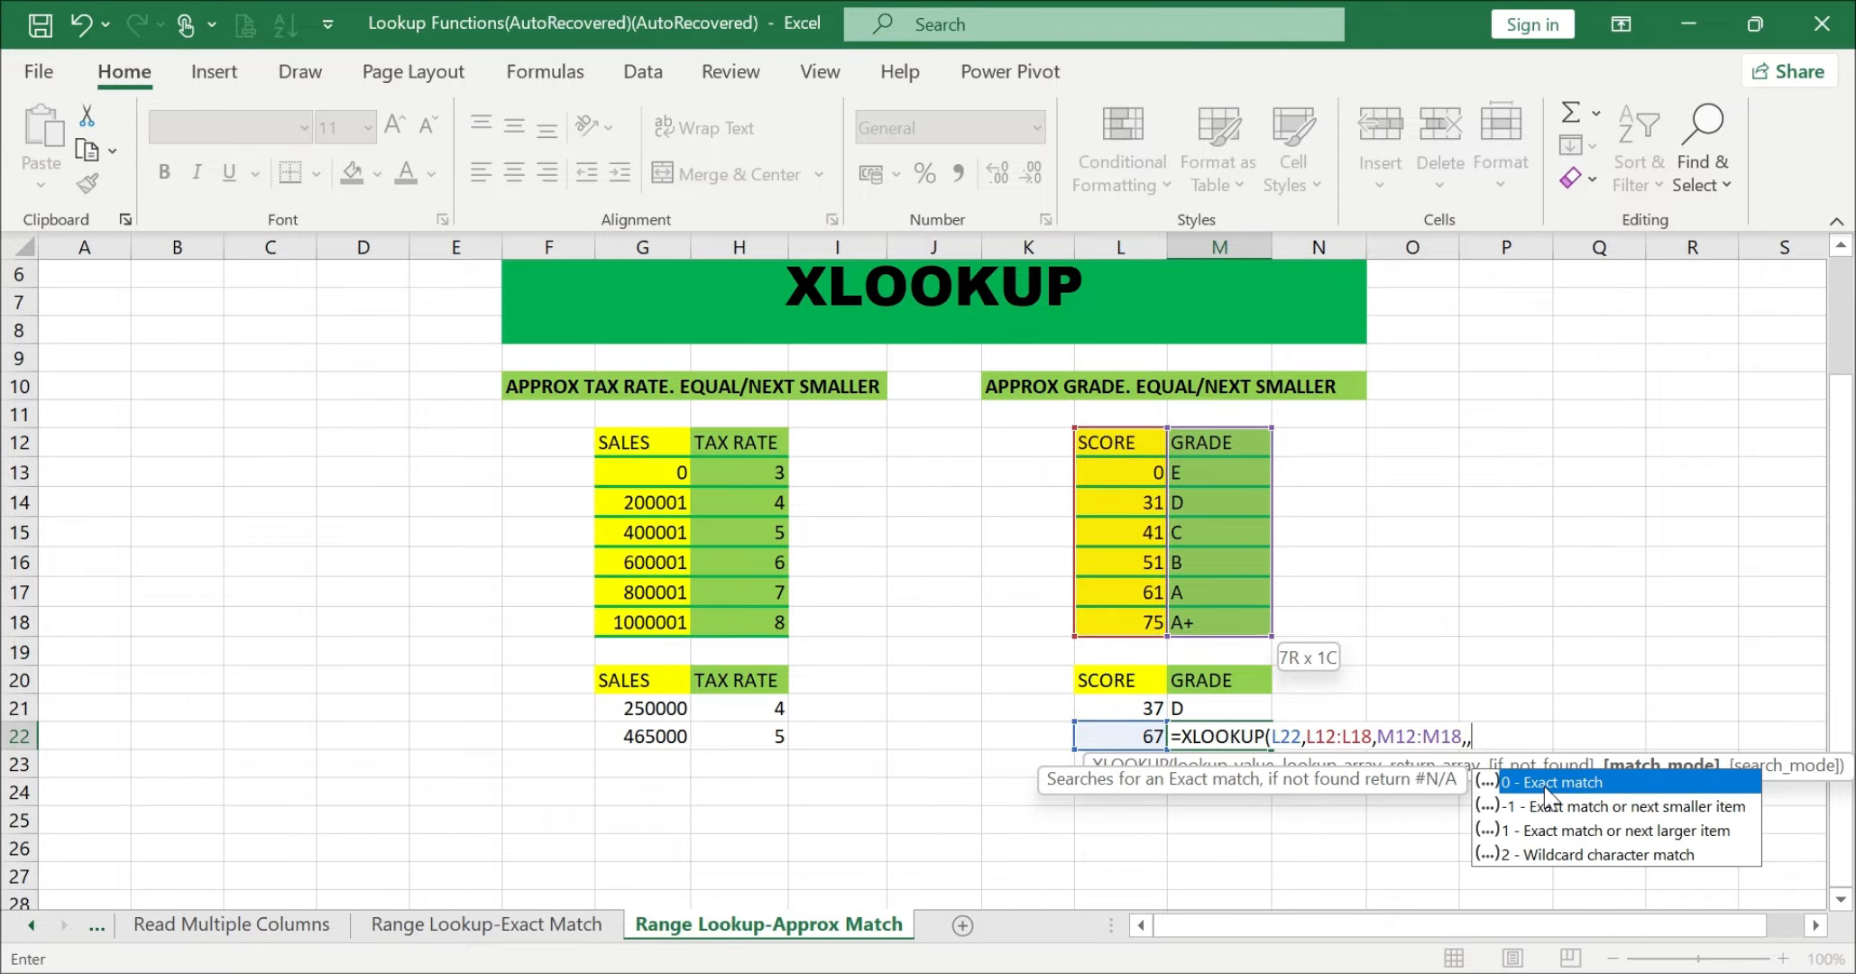
double_click(1620, 808)
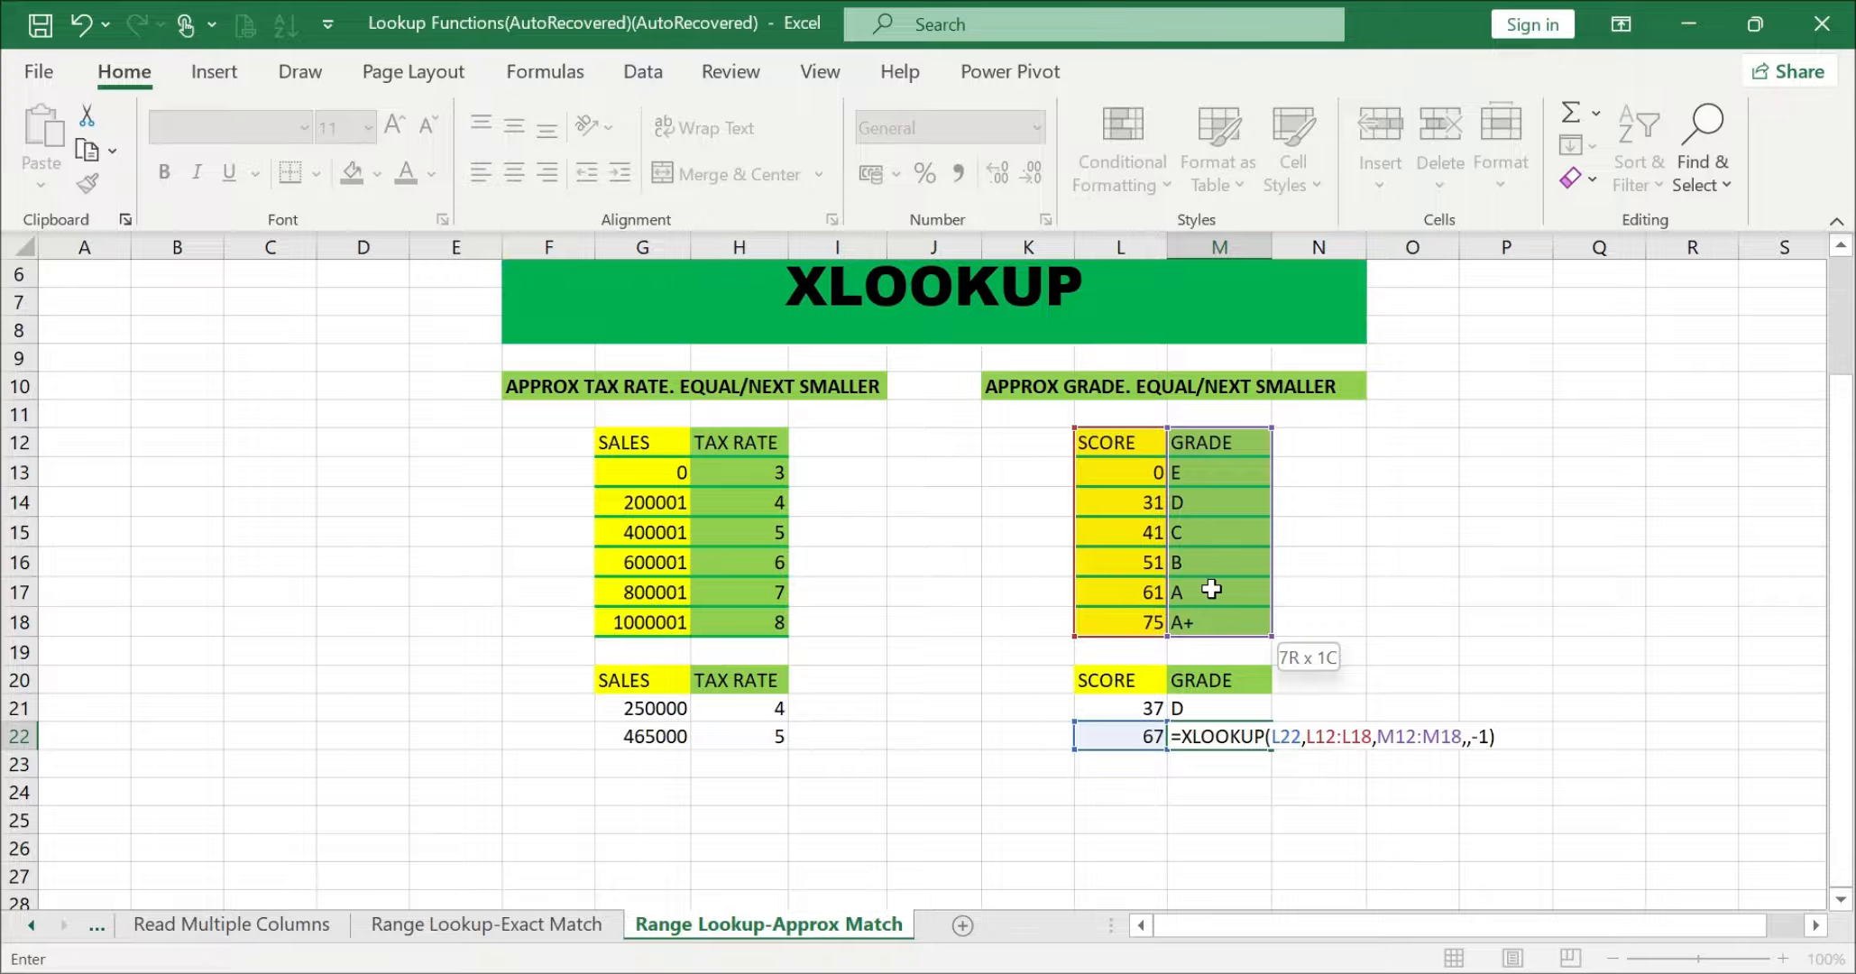
key(Return)
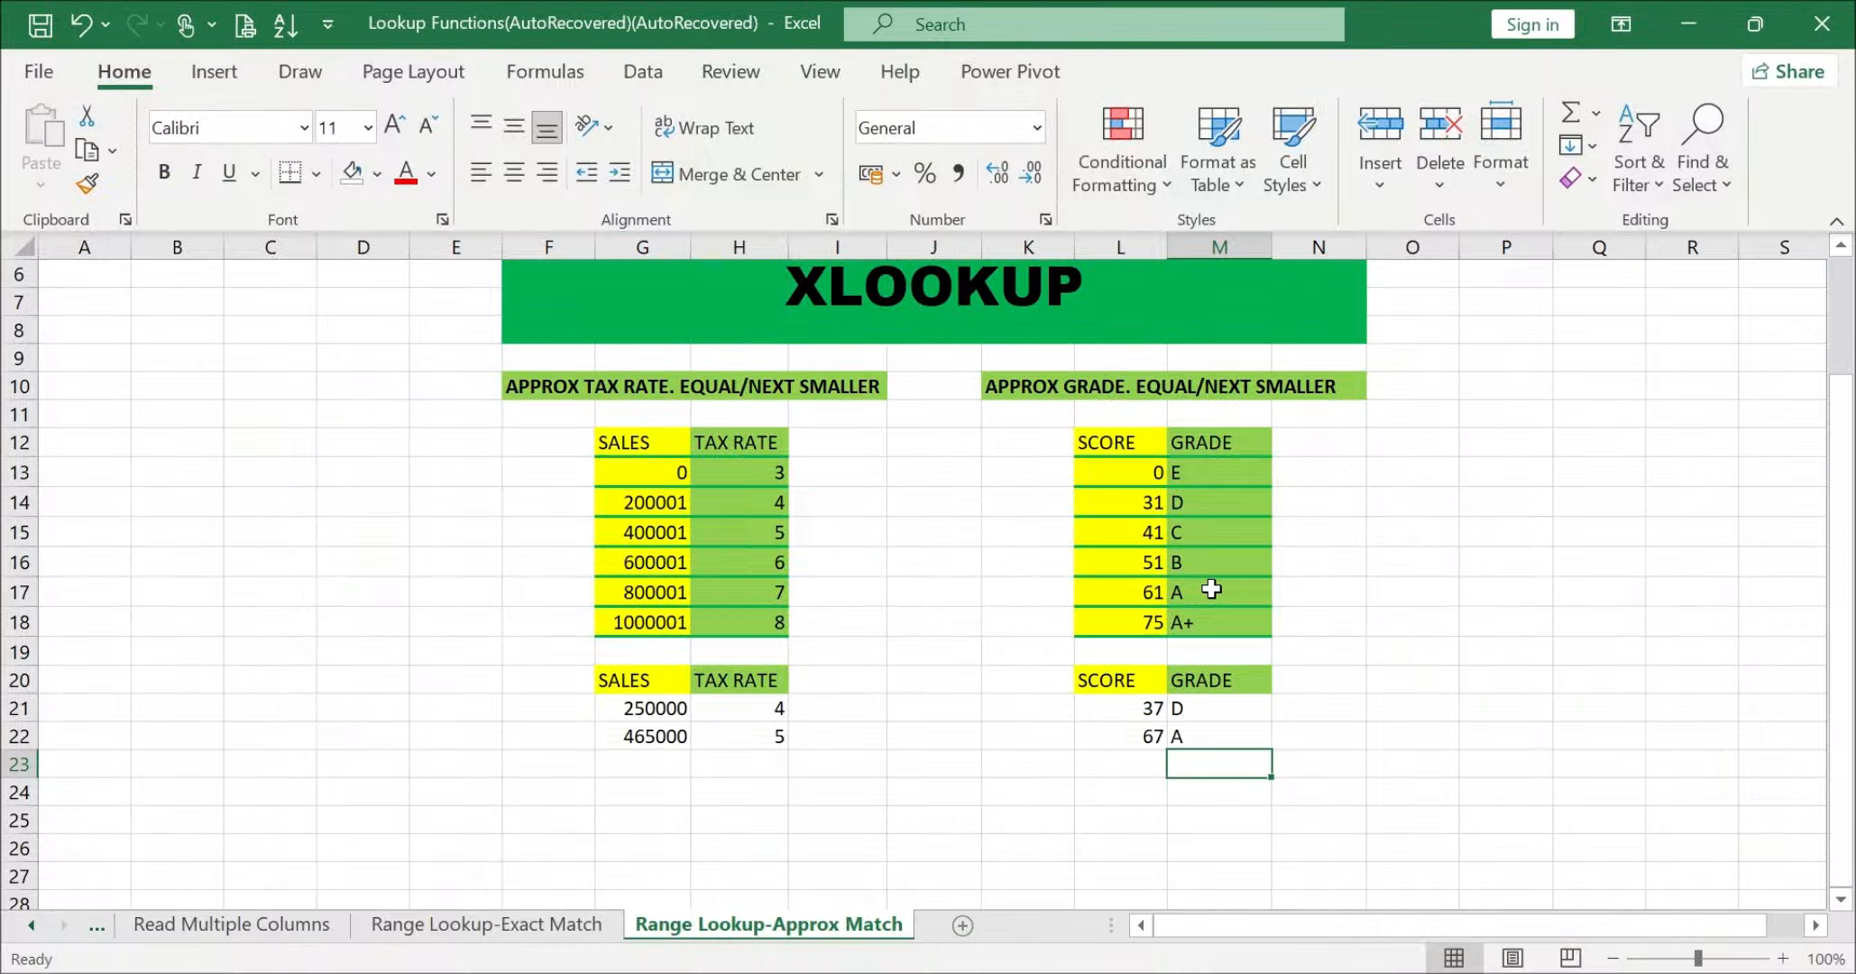
scroll(1211, 589, up, 2)
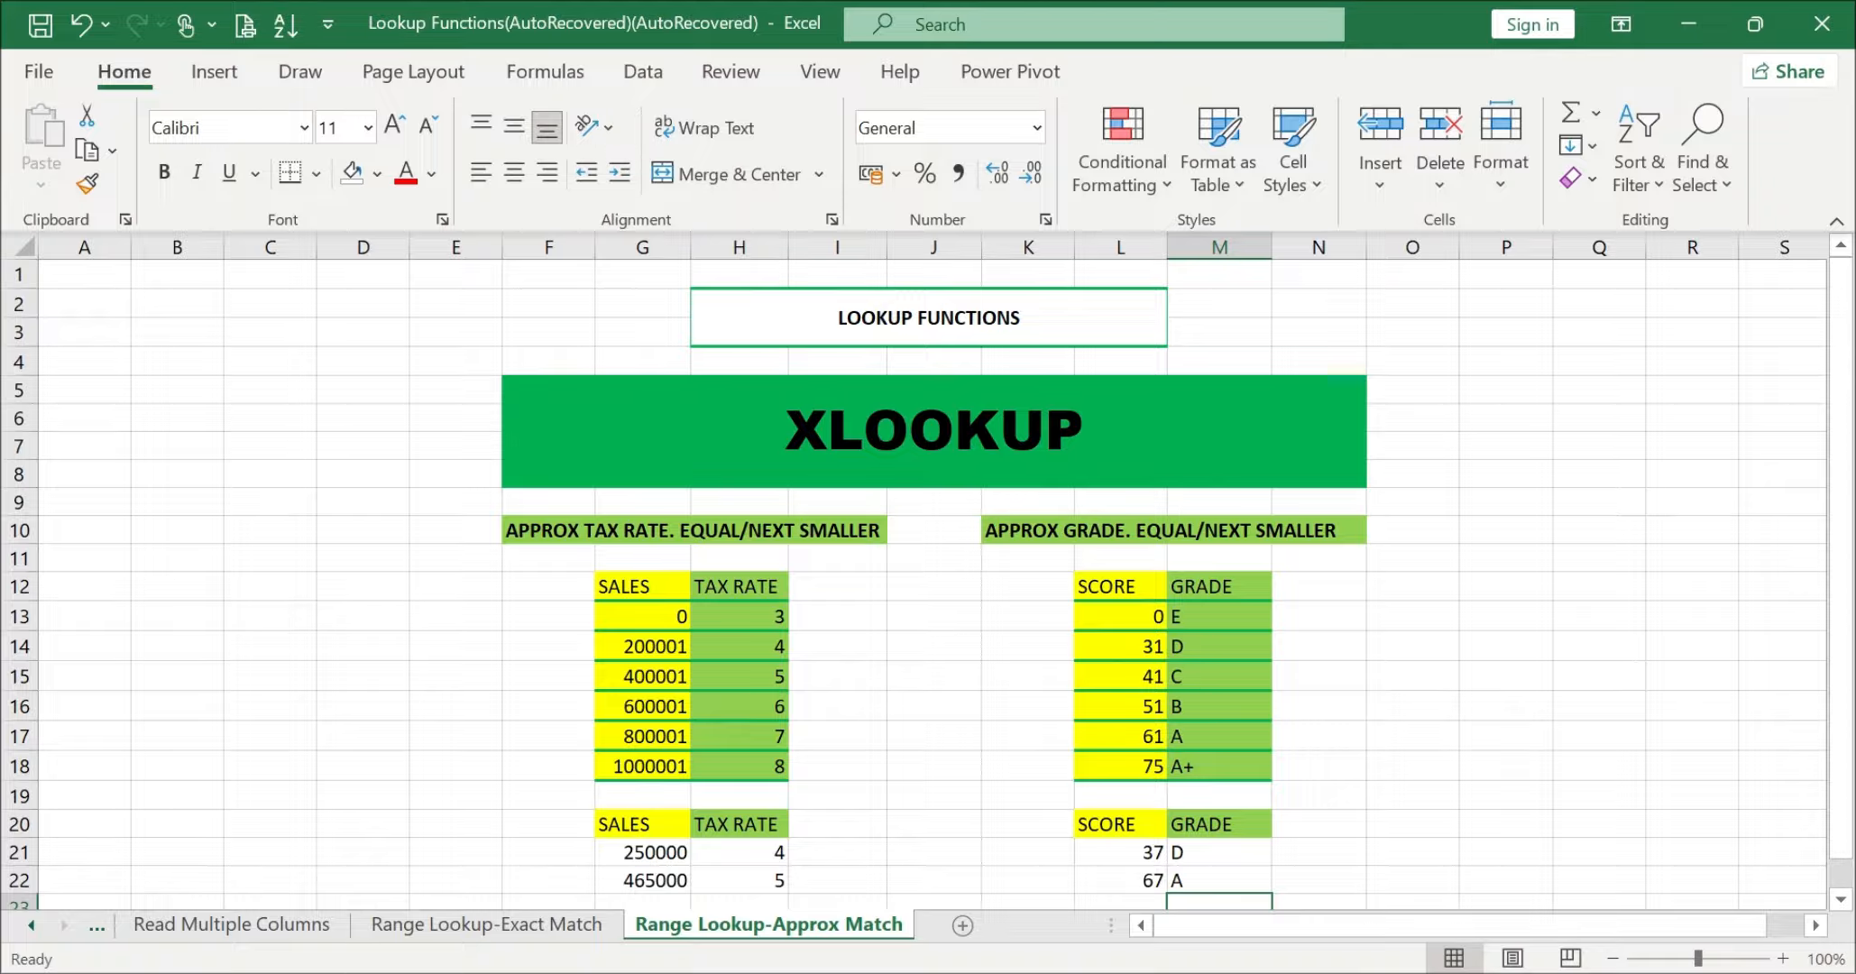
click(800, 592)
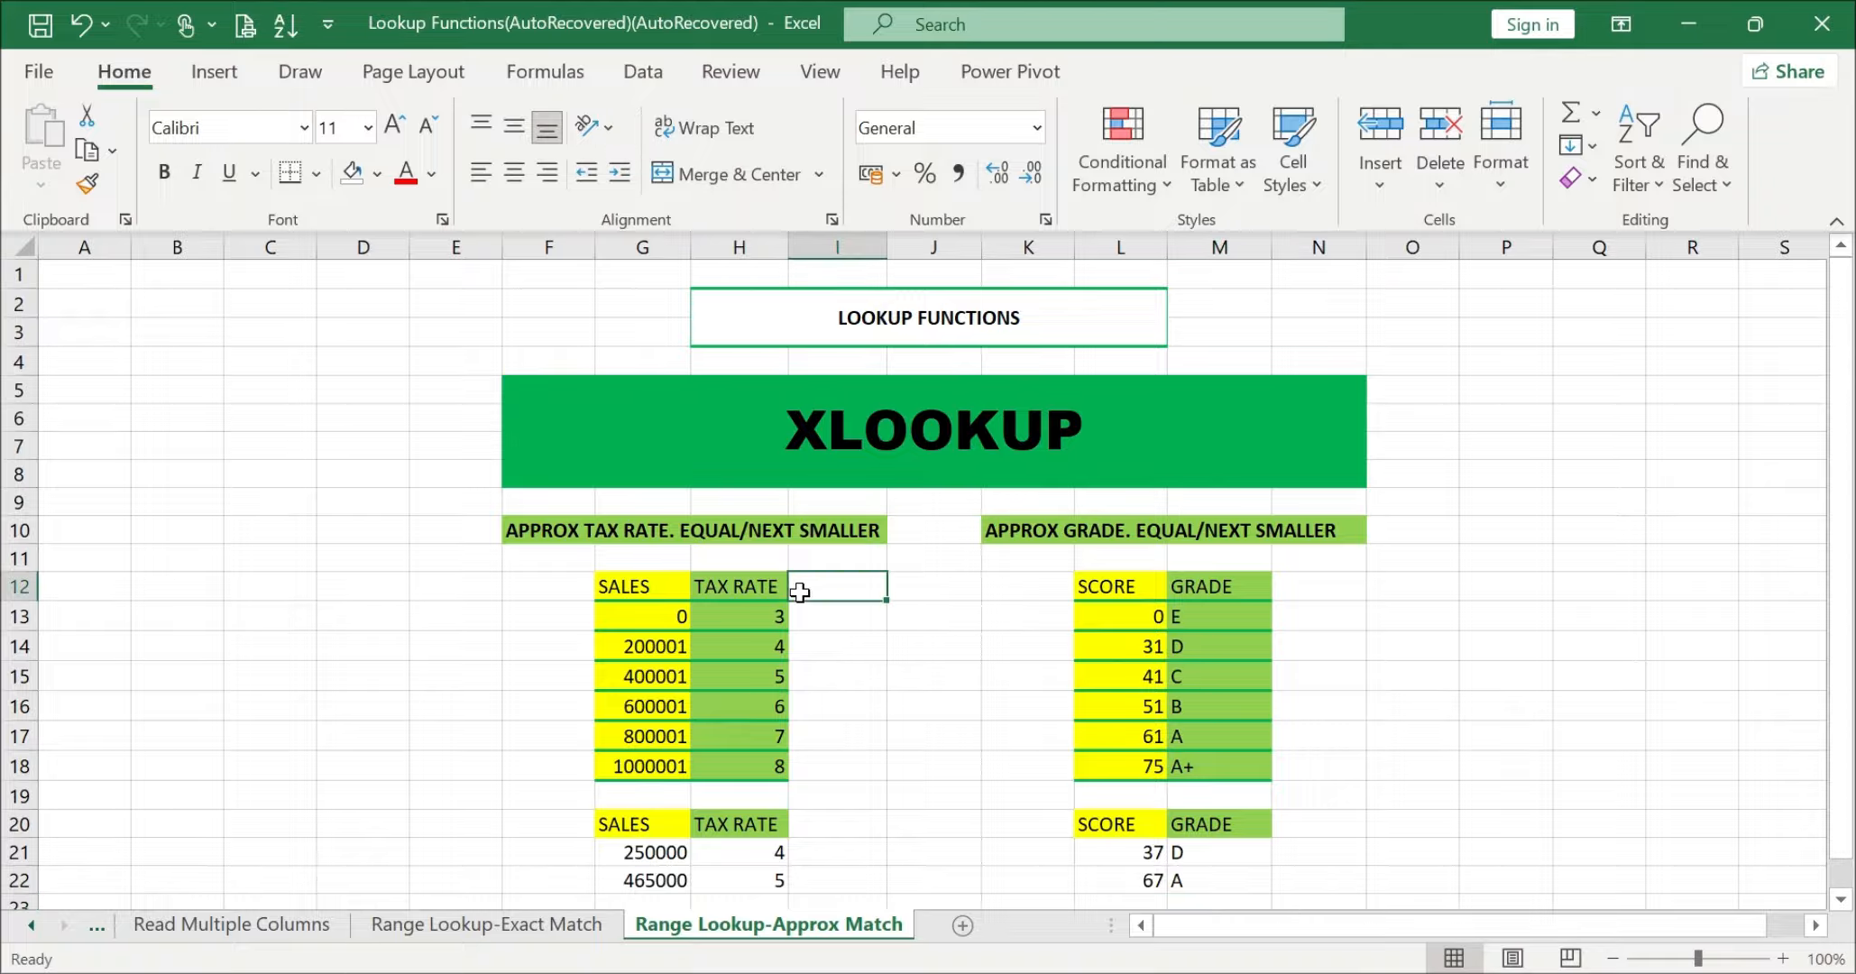